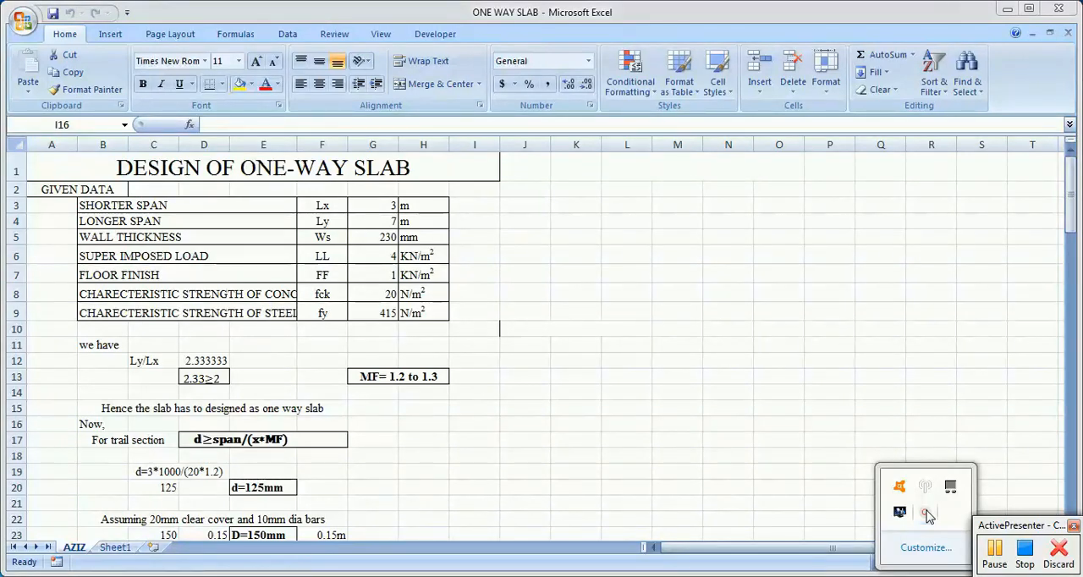
left_click(996, 563)
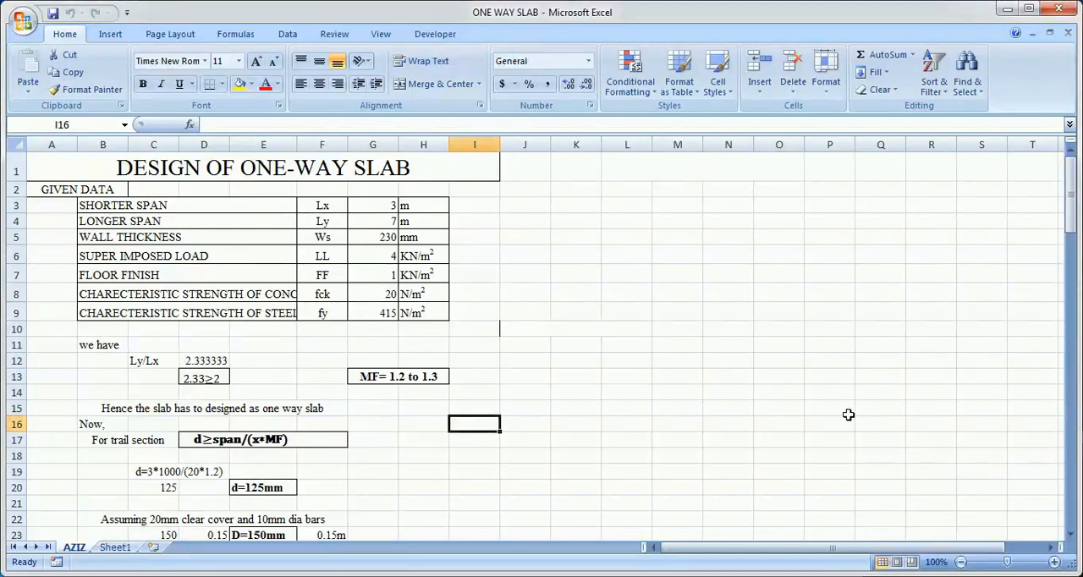
right_click(990, 574)
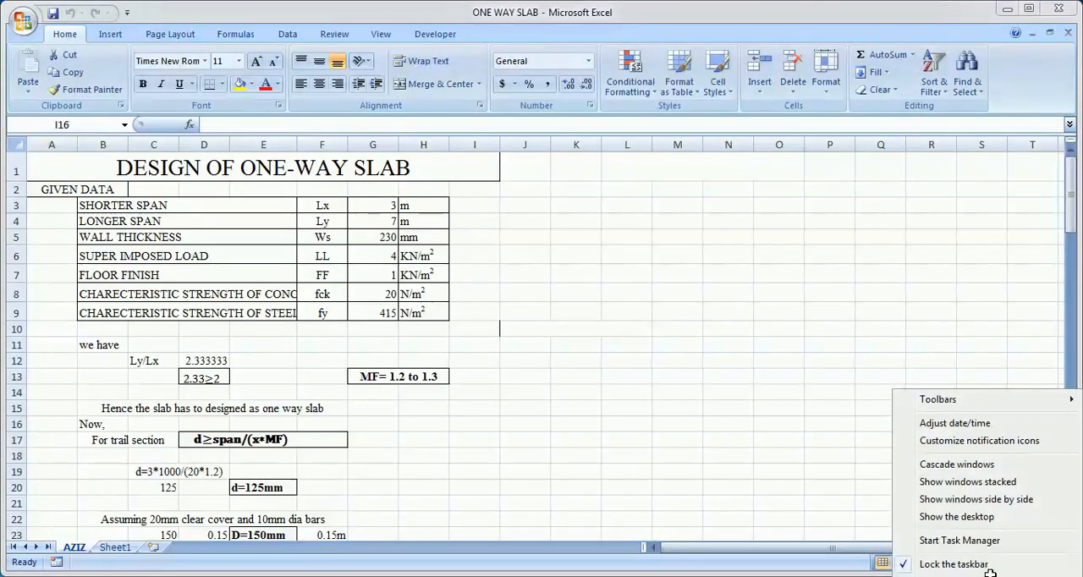
left_click(990, 574)
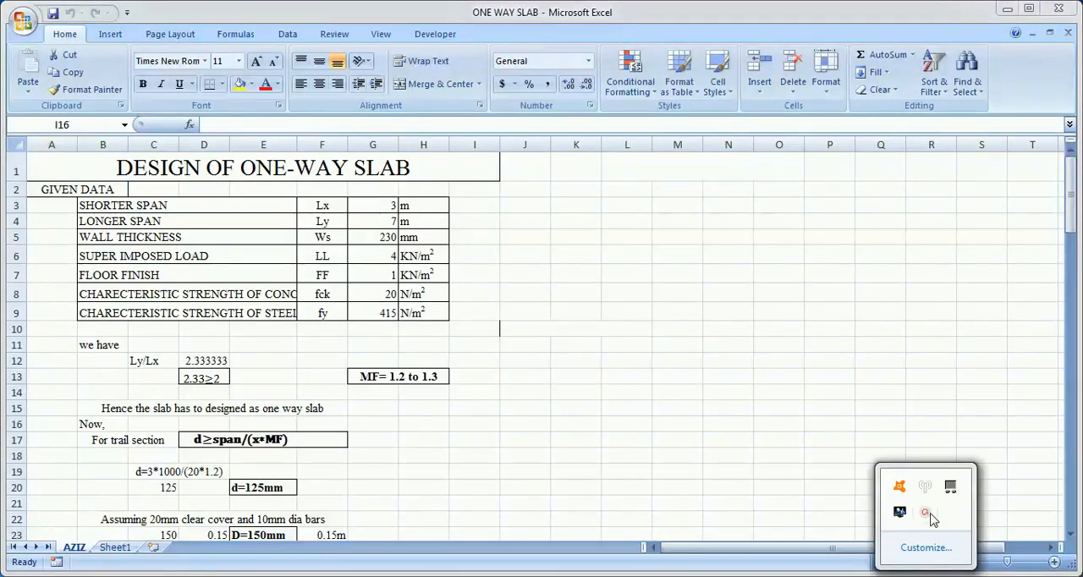
left_click(926, 513)
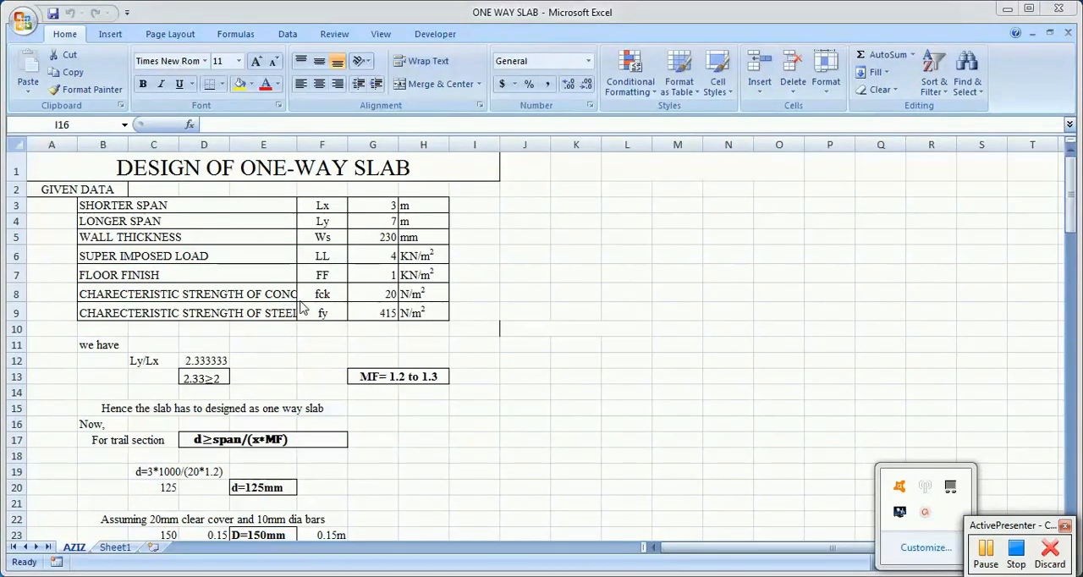
left_click(302, 343)
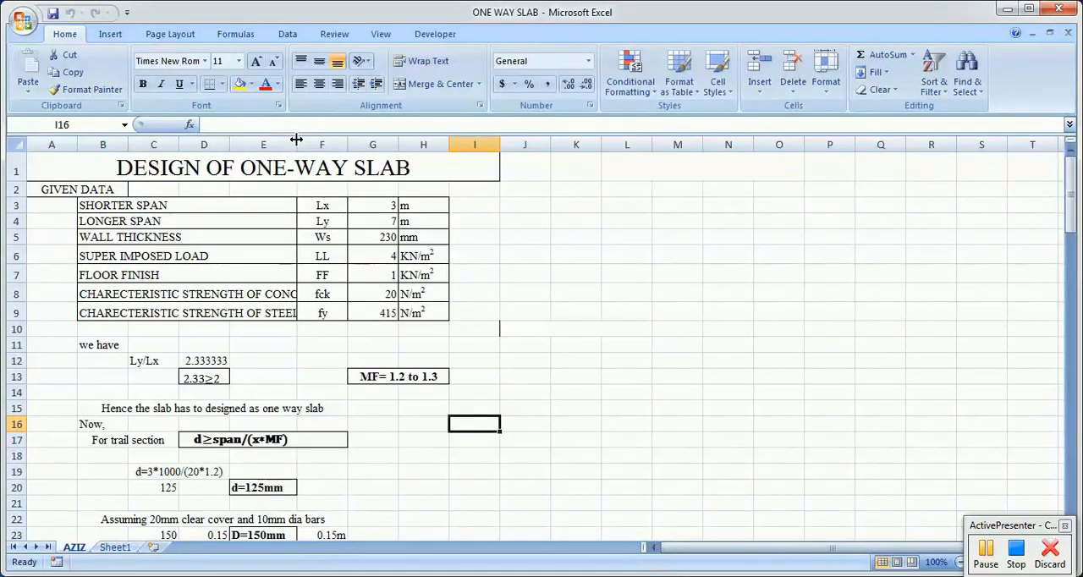
left_click_drag(296, 139, 296, 142)
Step: Set up the page with Normal margins, Portrait orientation and A4 paper size
left_click(171, 34)
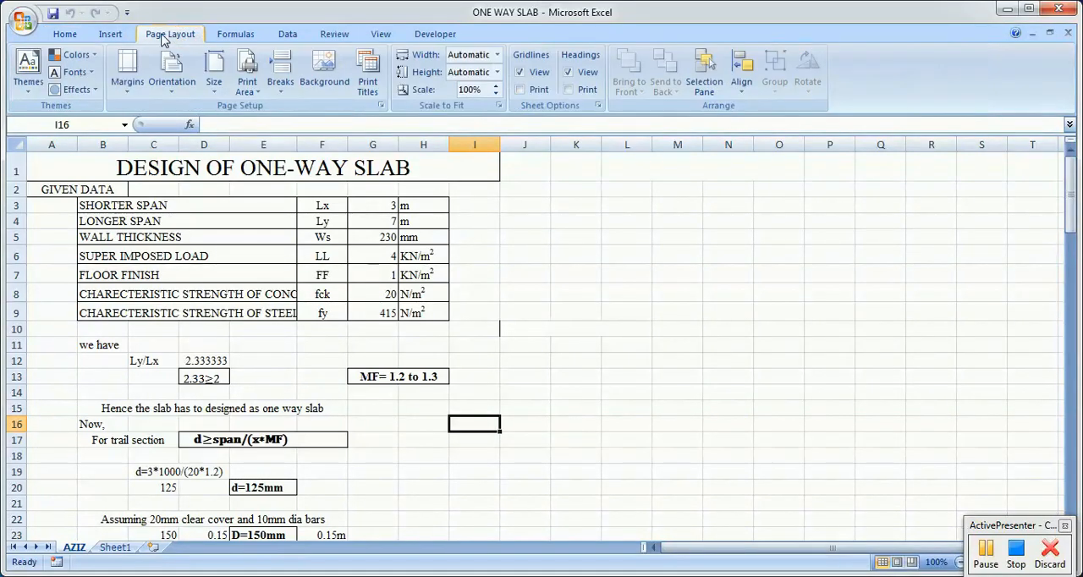
left_click(131, 98)
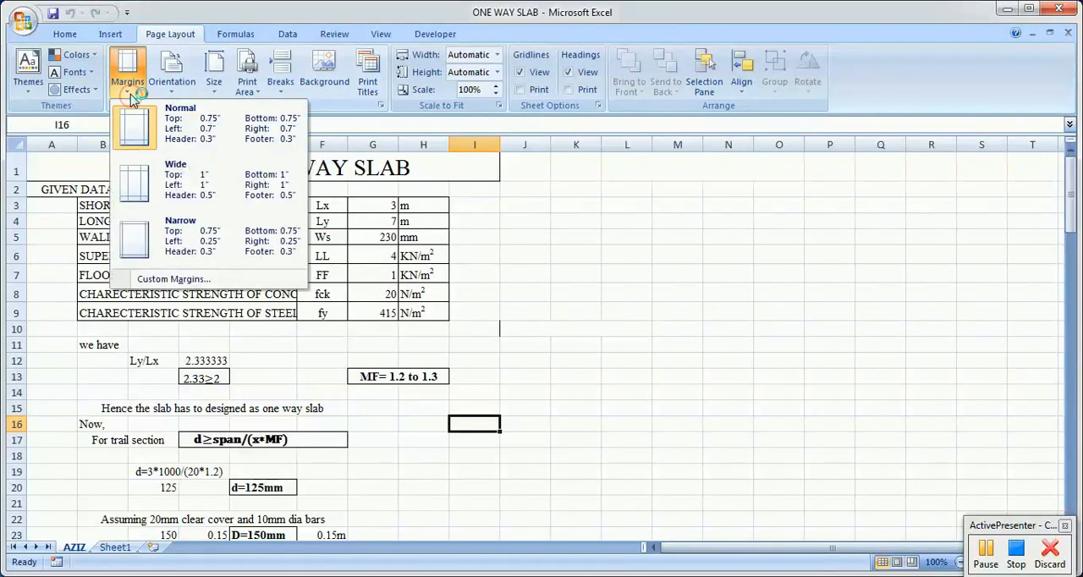
left_click(184, 119)
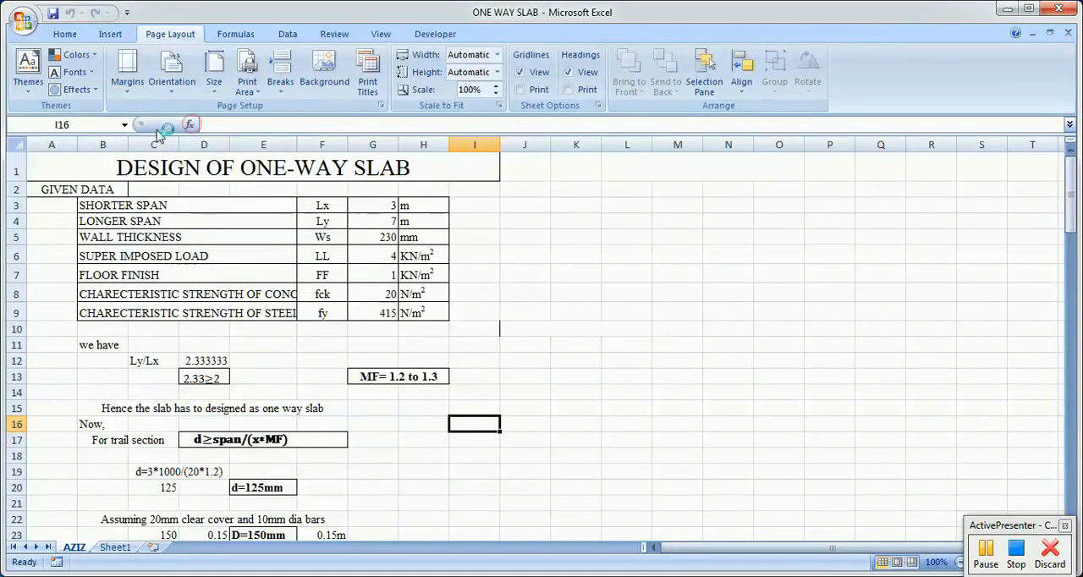
left_click(173, 88)
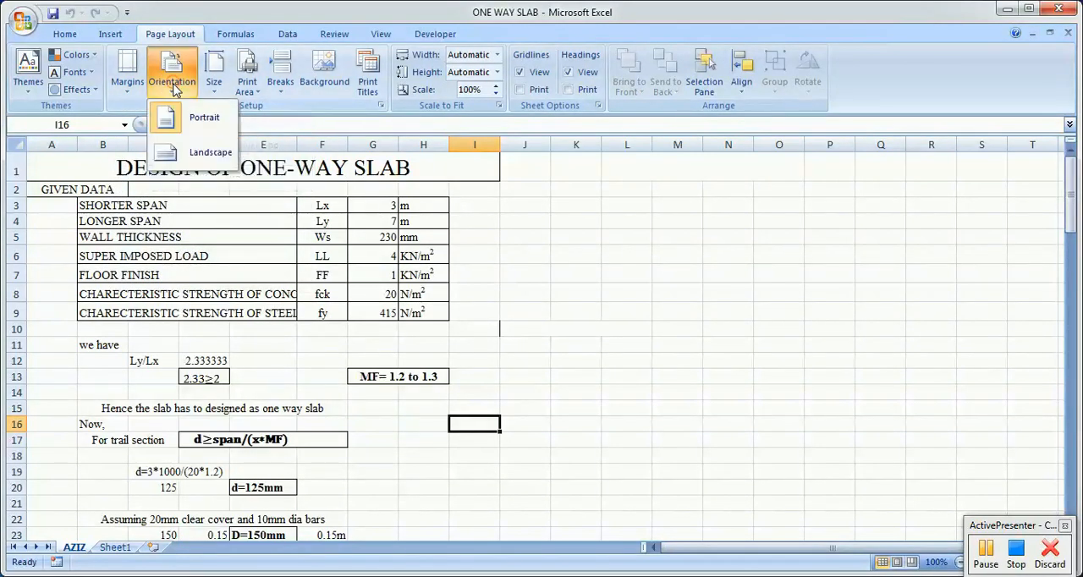
left_click(203, 123)
left_click(215, 78)
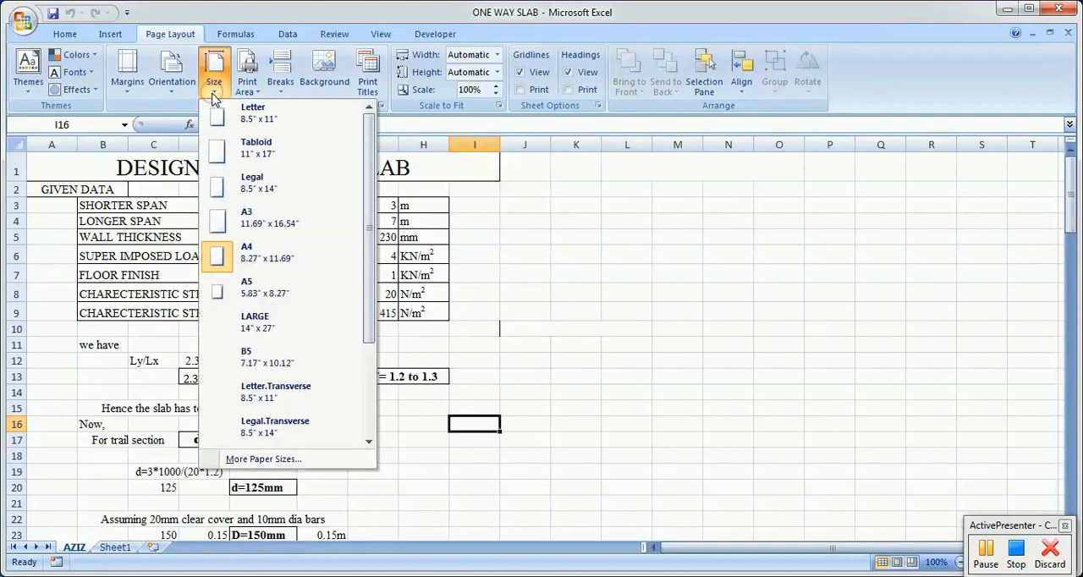
left_click(252, 253)
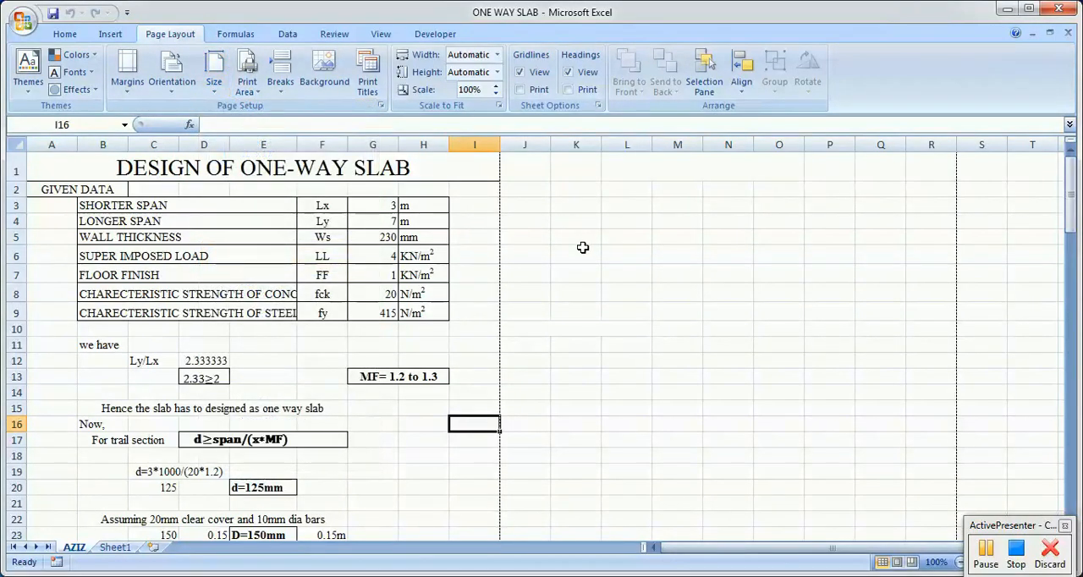
scroll(565, 266, "down", 3)
scroll(550, 267, "down", 4)
scroll(546, 263, "up", 8)
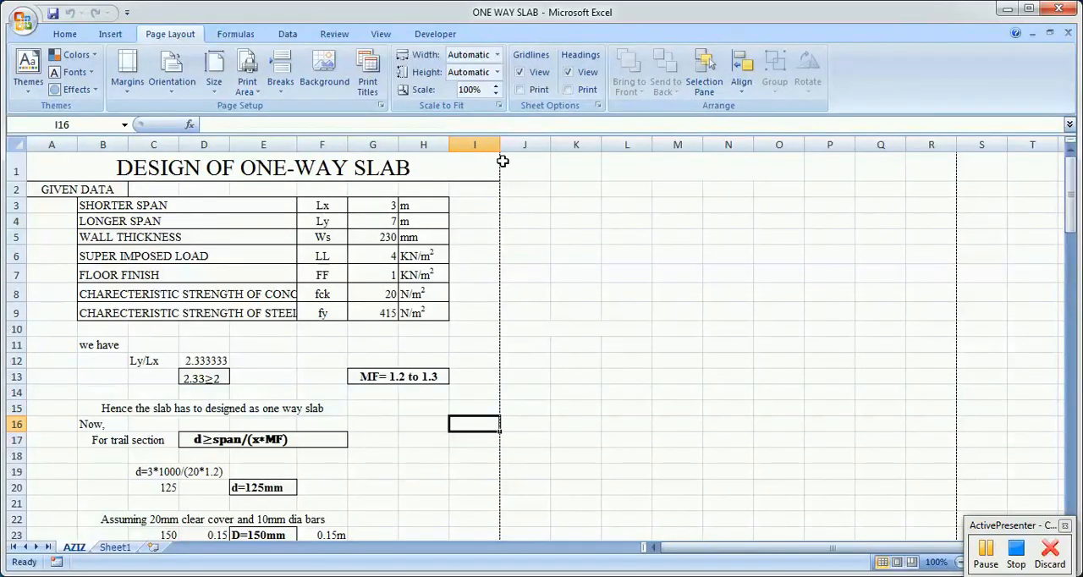
left_click(101, 169)
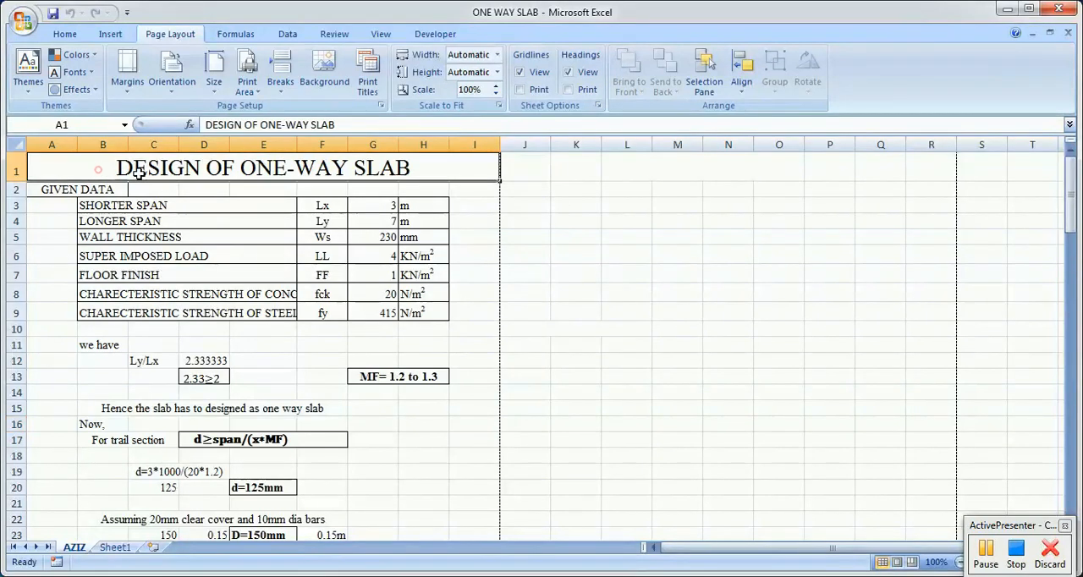
left_click(604, 169)
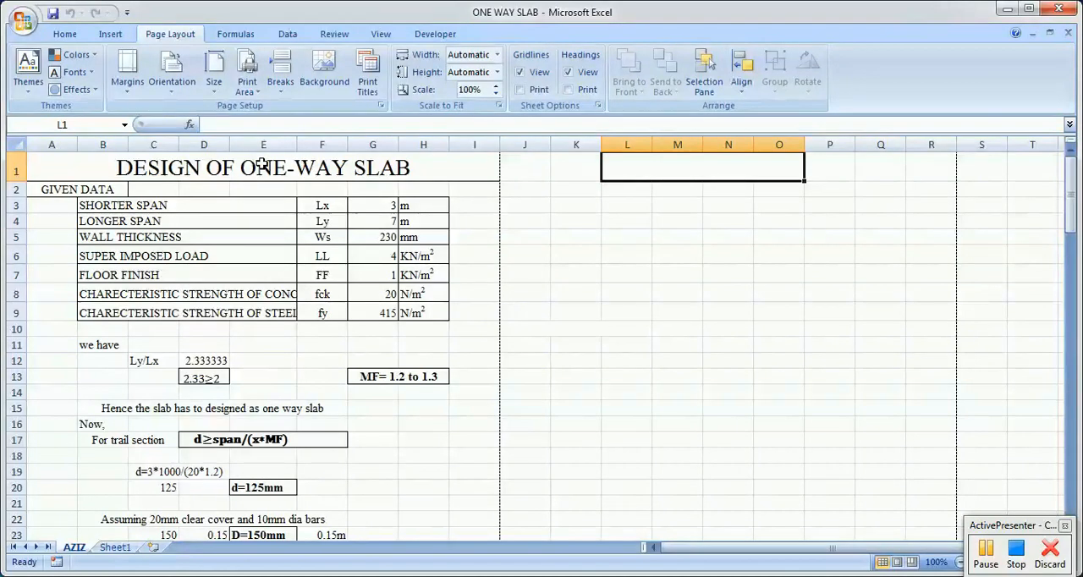
left_click(174, 168)
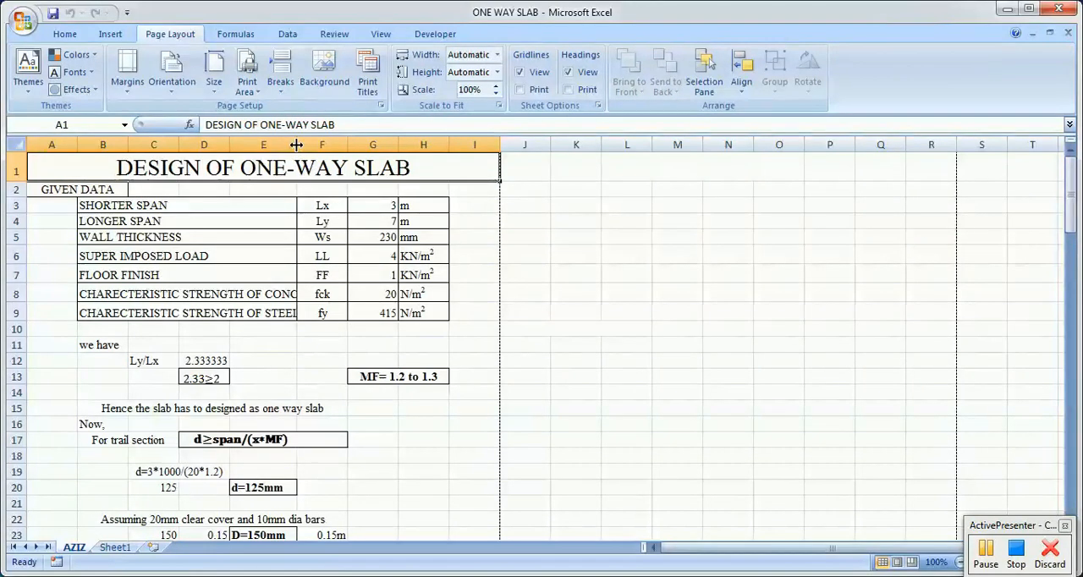
Step: Widen column E so the full characteristic strength labels fit in the given data table
left_click_drag(297, 145, 353, 145)
left_click(624, 237)
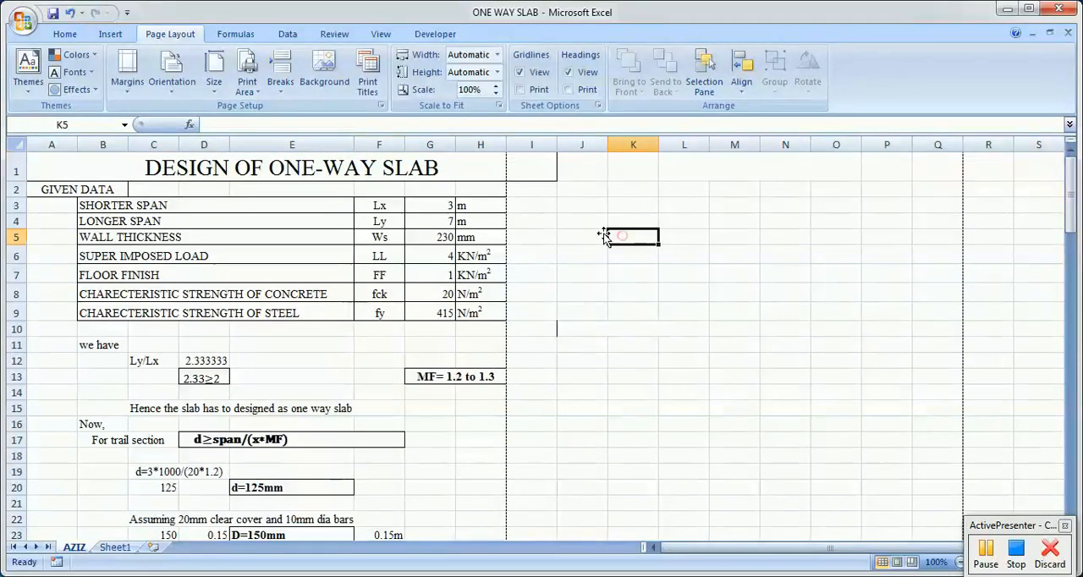
left_click(264, 295)
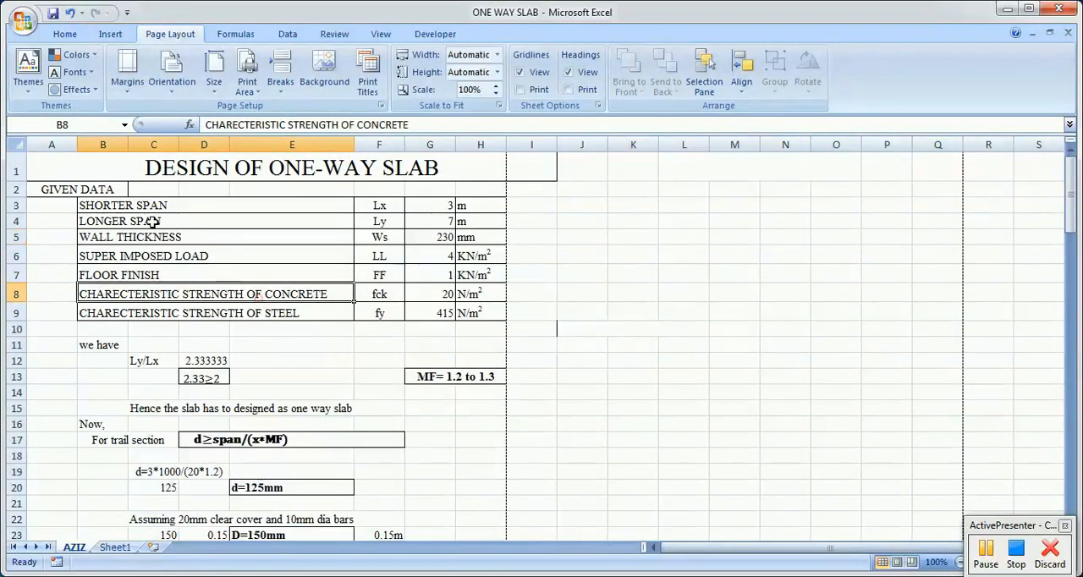
Step: Review the given data row by row, from the shorter span through the characteristic strength of steel
left_click(136, 207)
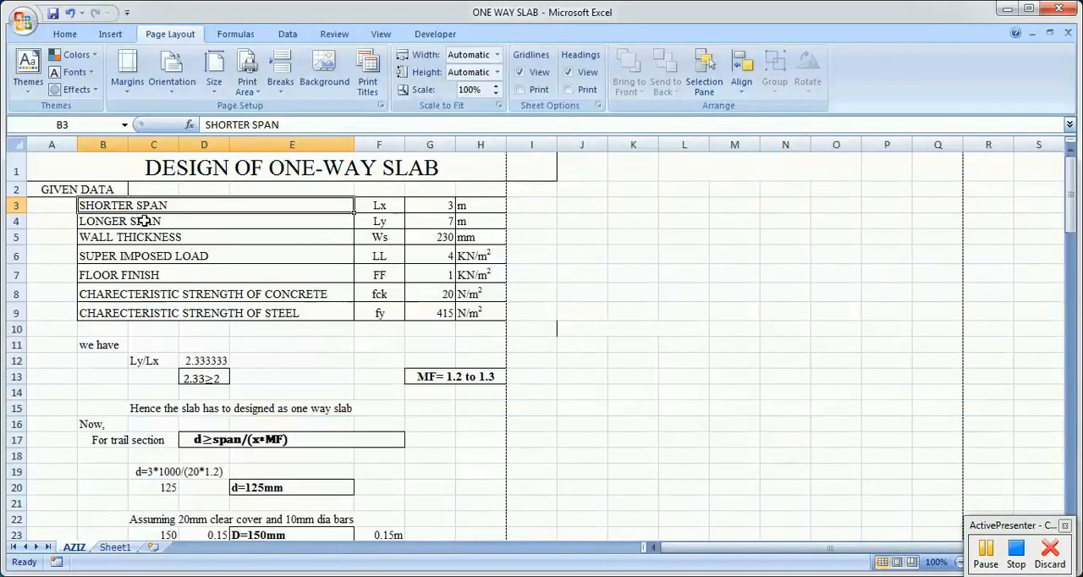
left_click(142, 221)
left_click(147, 237)
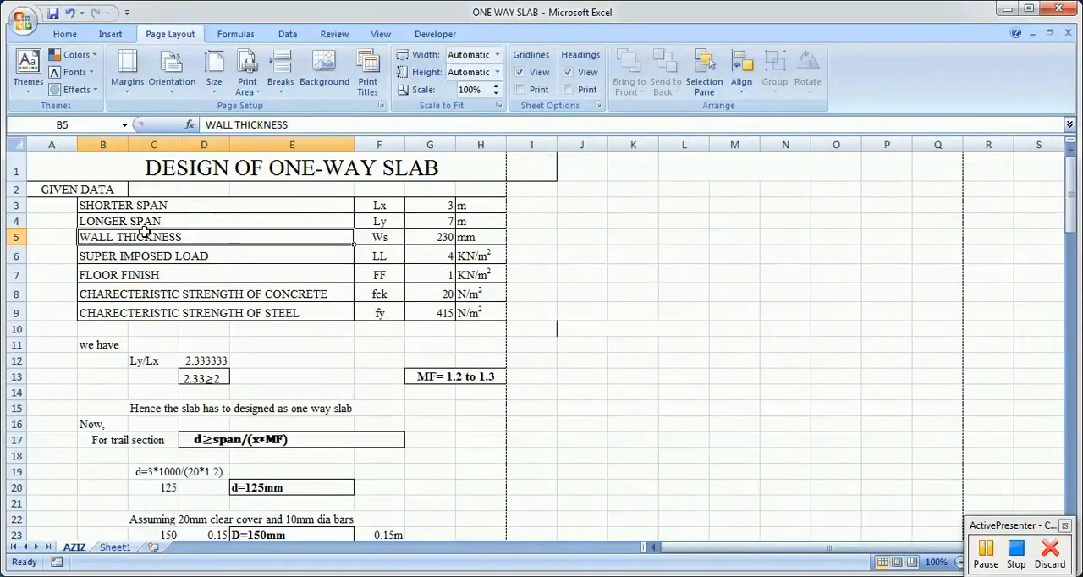
left_click(173, 257)
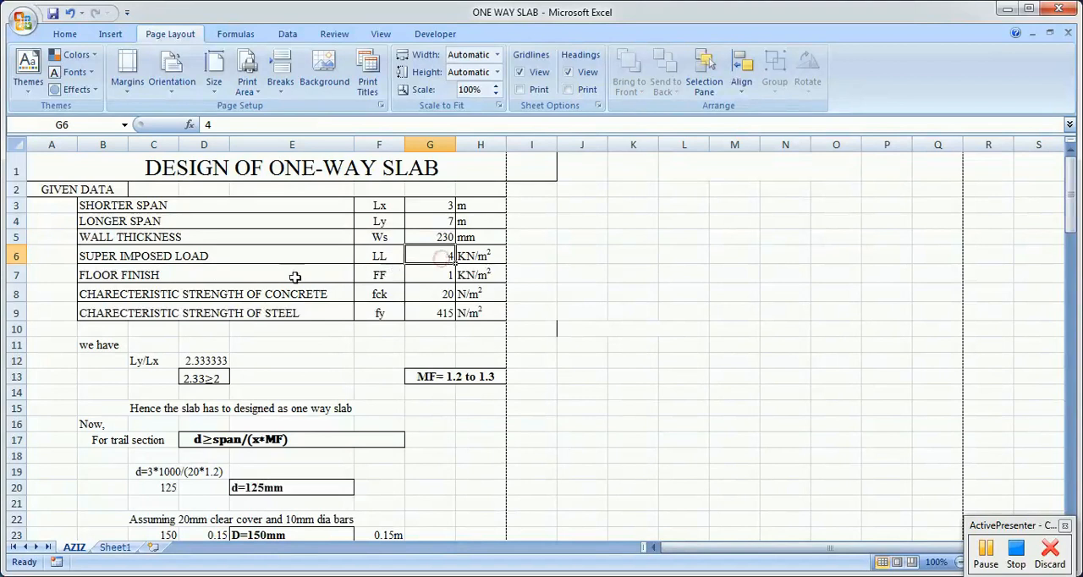
left_click(183, 275)
left_click(436, 275)
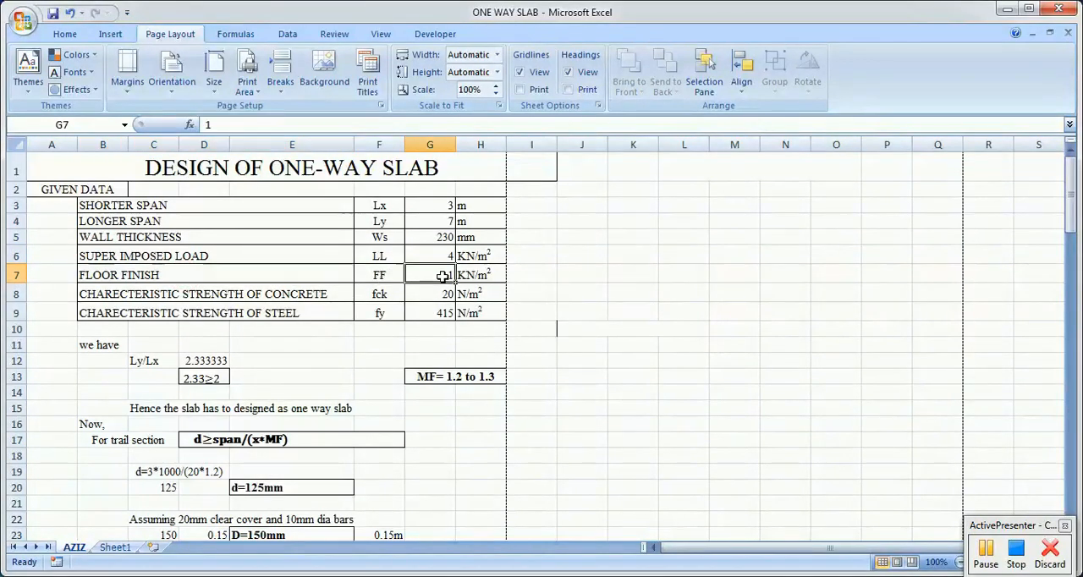
left_click(139, 297)
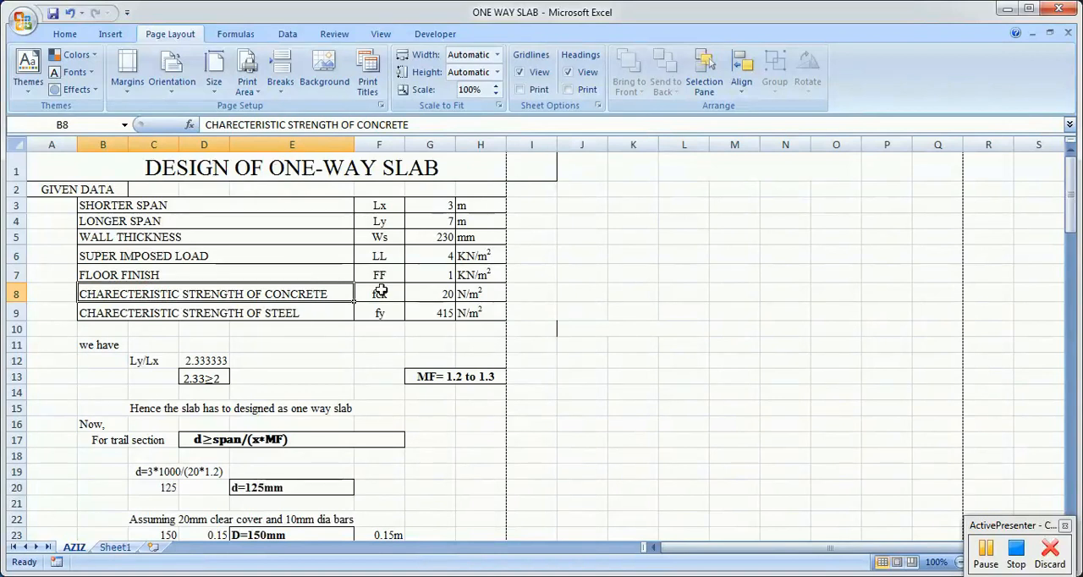
left_click(434, 294)
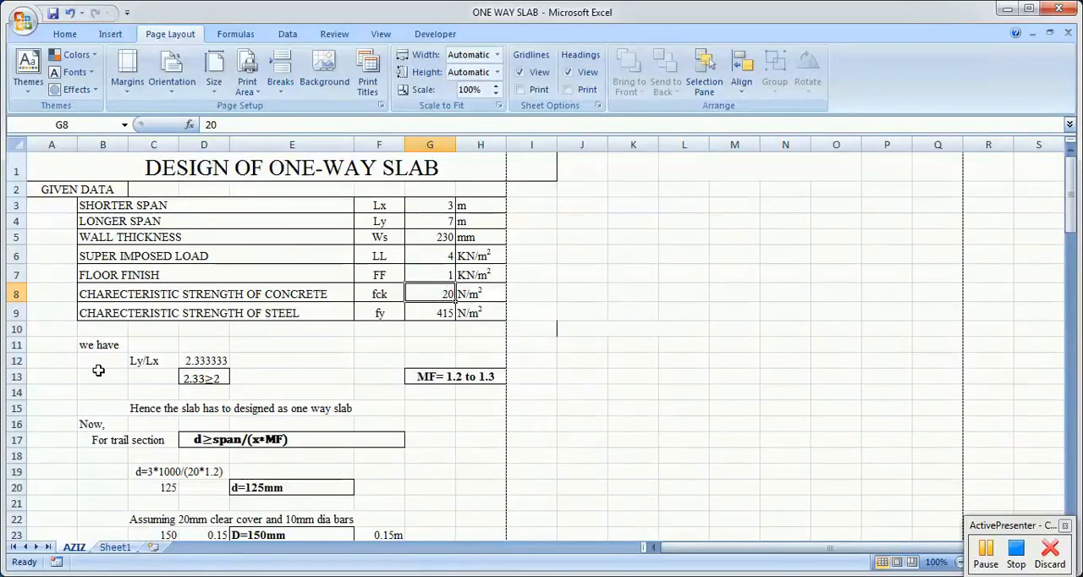
left_click(109, 312)
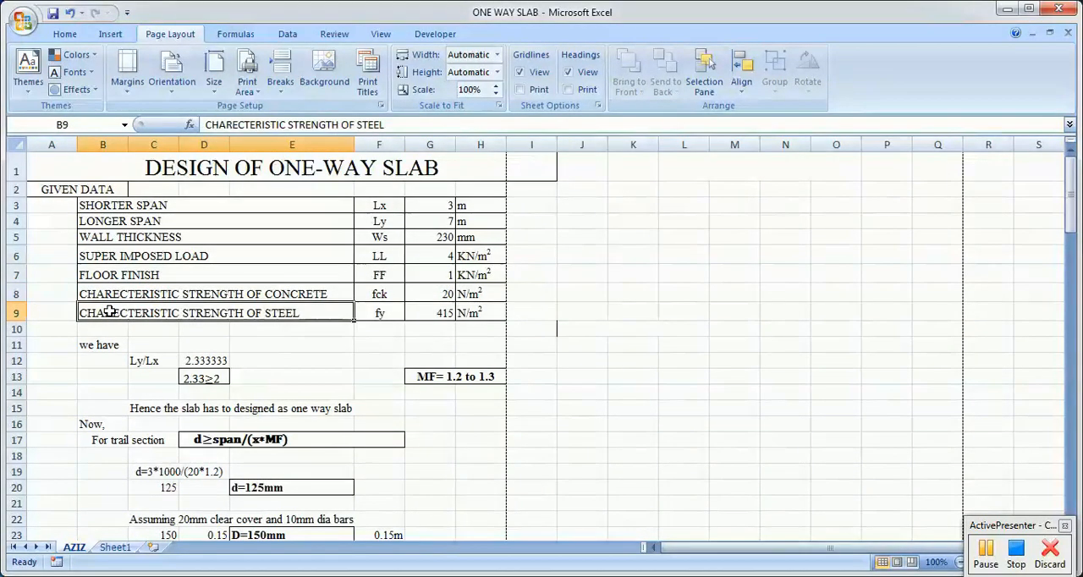
left_click(363, 318)
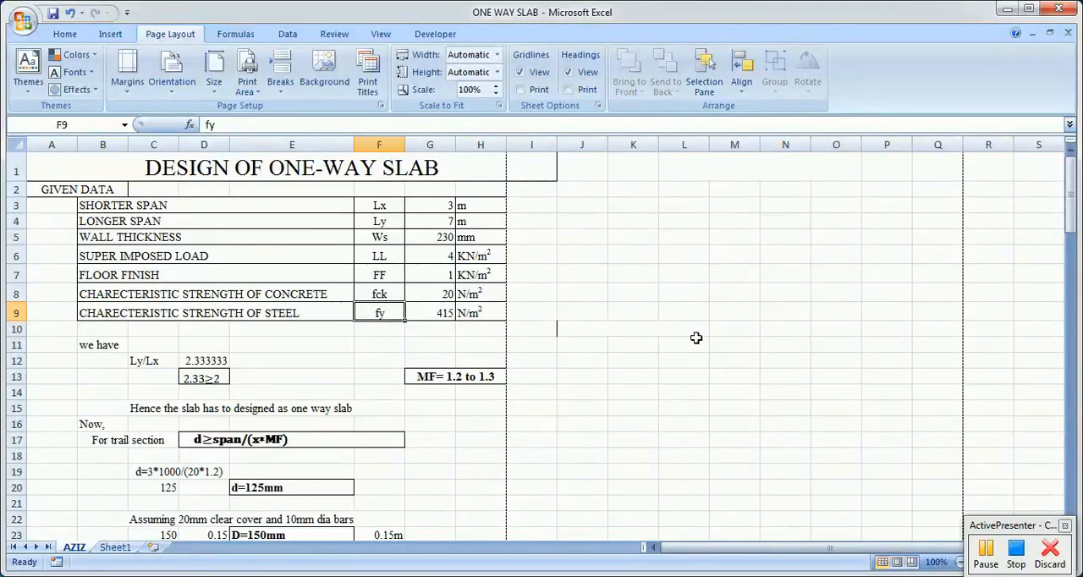
Step: Correct the unit of the concrete's characteristic strength to N/mm2, keeping the current Windows color scheme without further prompts
left_click(469, 294)
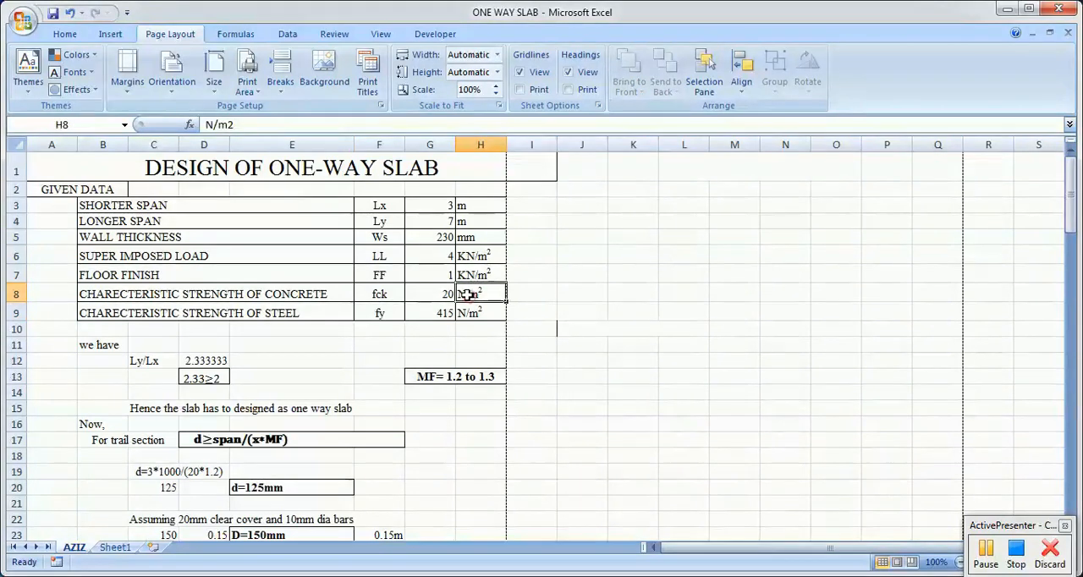
left_click(218, 125)
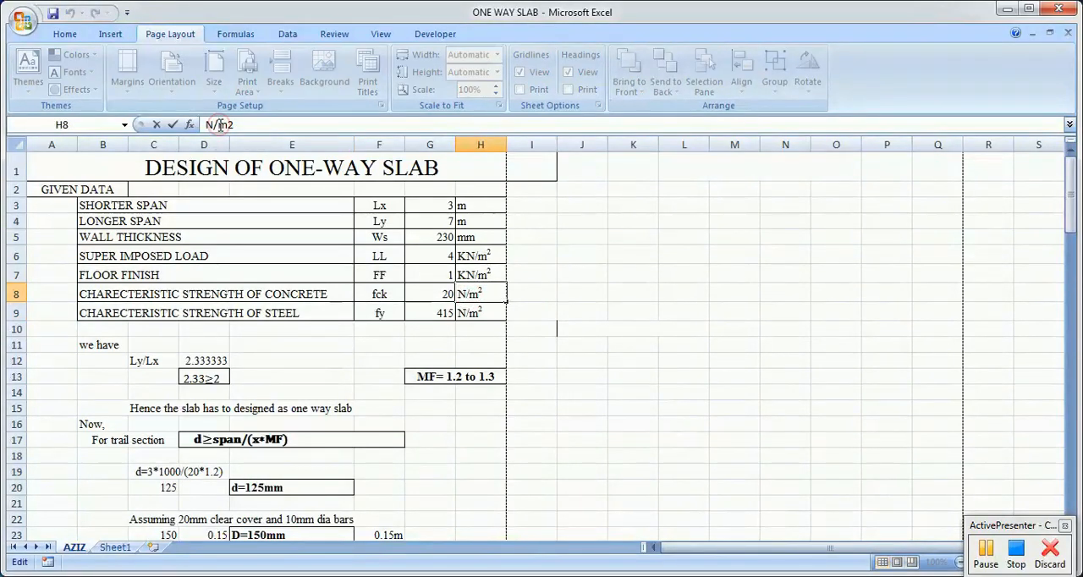
type("m")
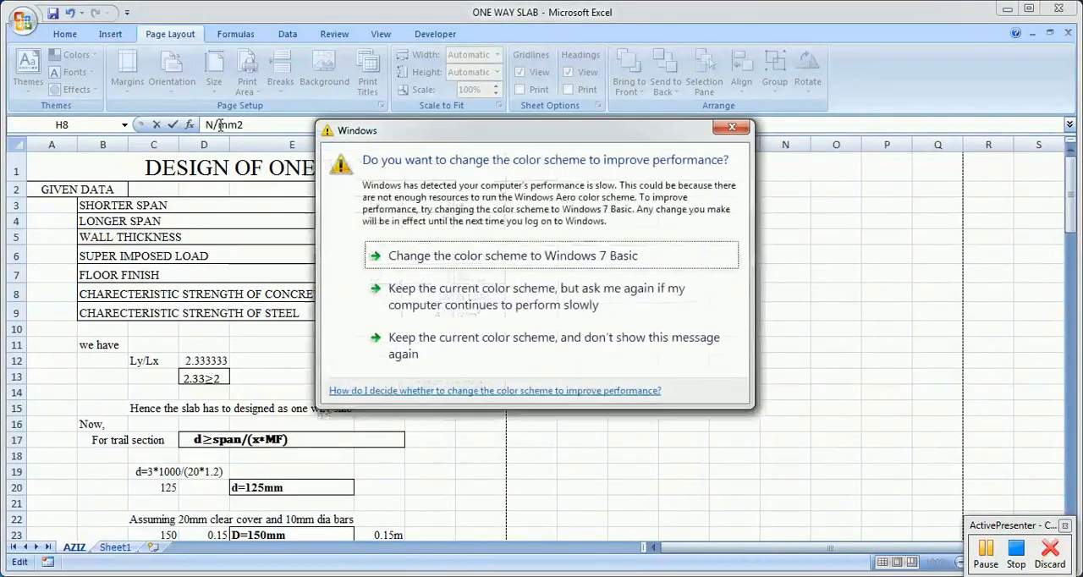
left_click(429, 345)
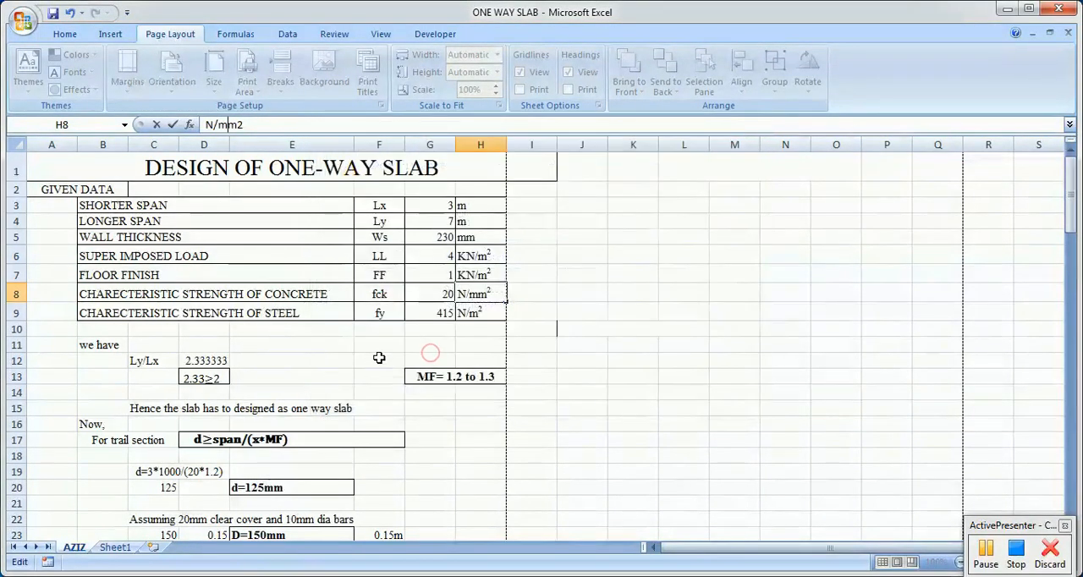
Step: Correct the unit of the steel's characteristic strength to N/mm2
left_click(467, 310)
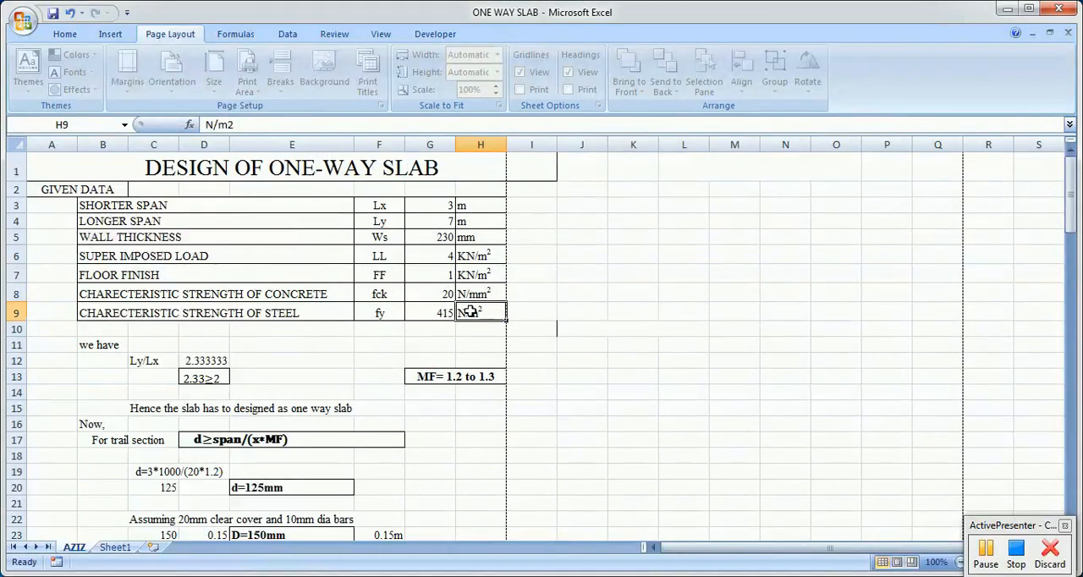
left_click(219, 124)
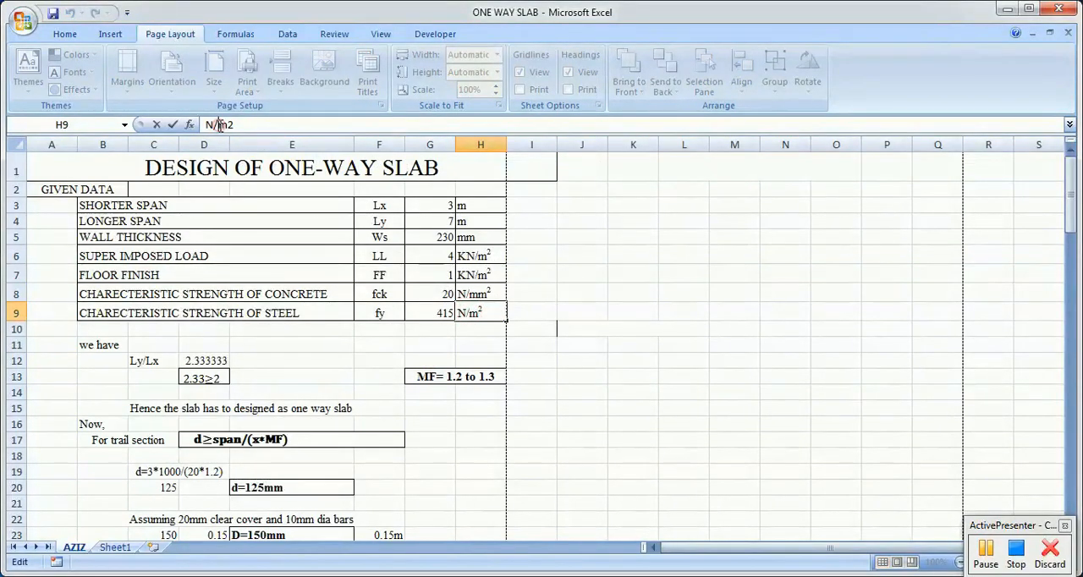
type("m")
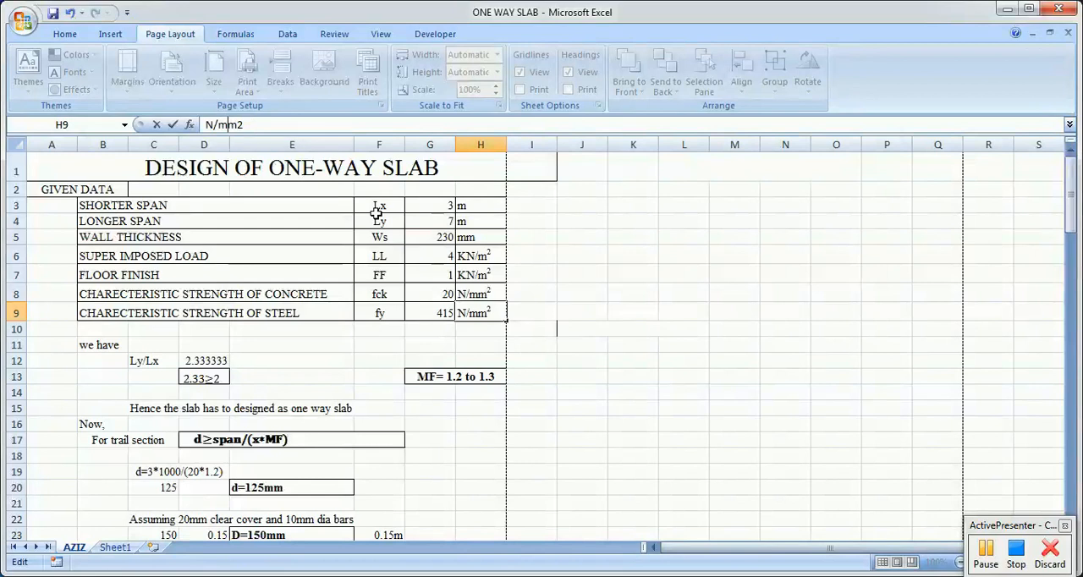
left_click(638, 283)
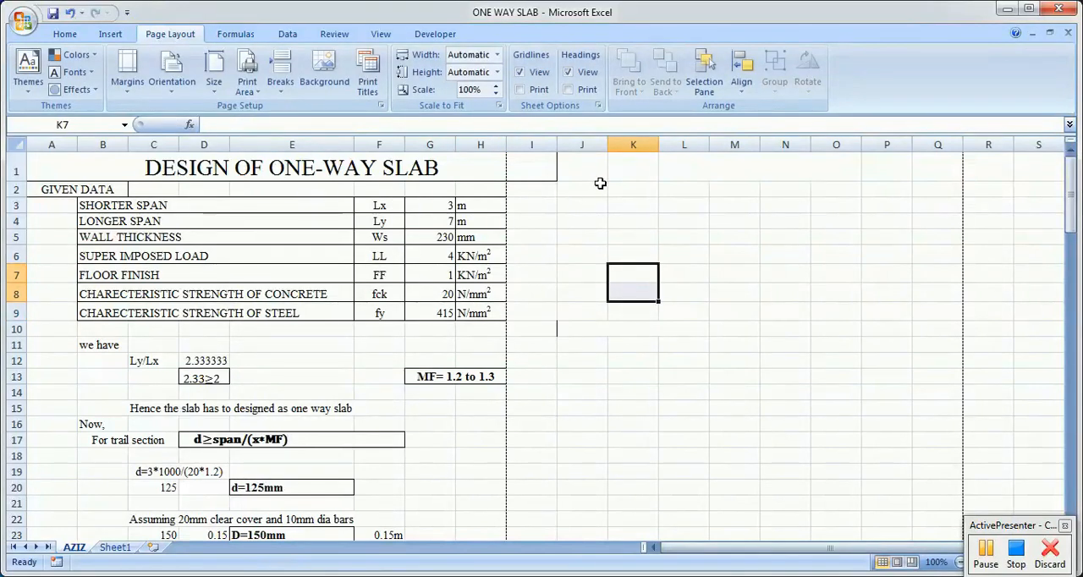
Step: Examine the Ly/Lx ratio below the given data and the cell references in its formula
scroll(674, 331, "down", 1)
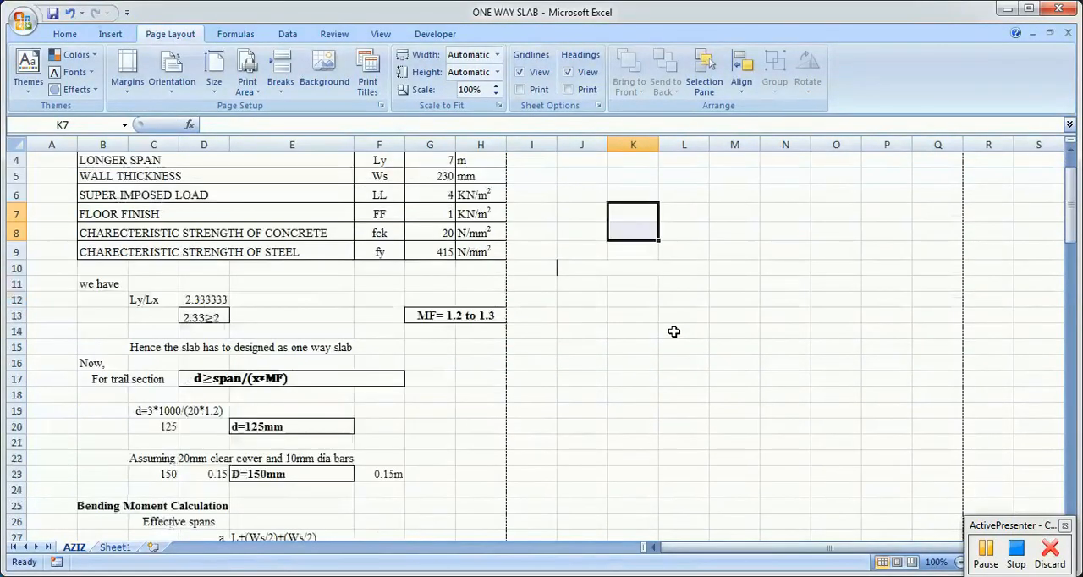
left_click(93, 283)
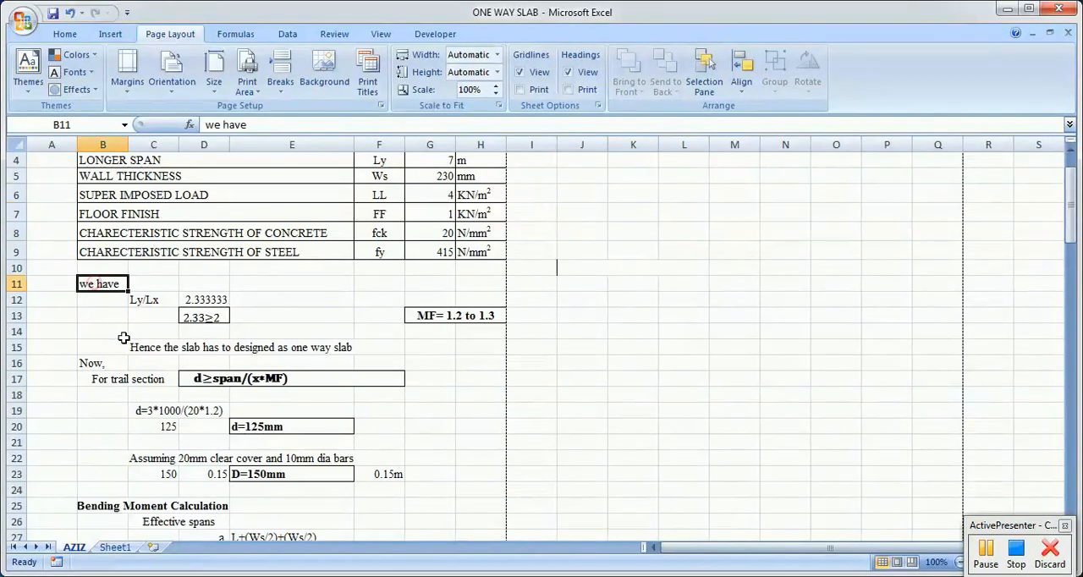
left_click(150, 303)
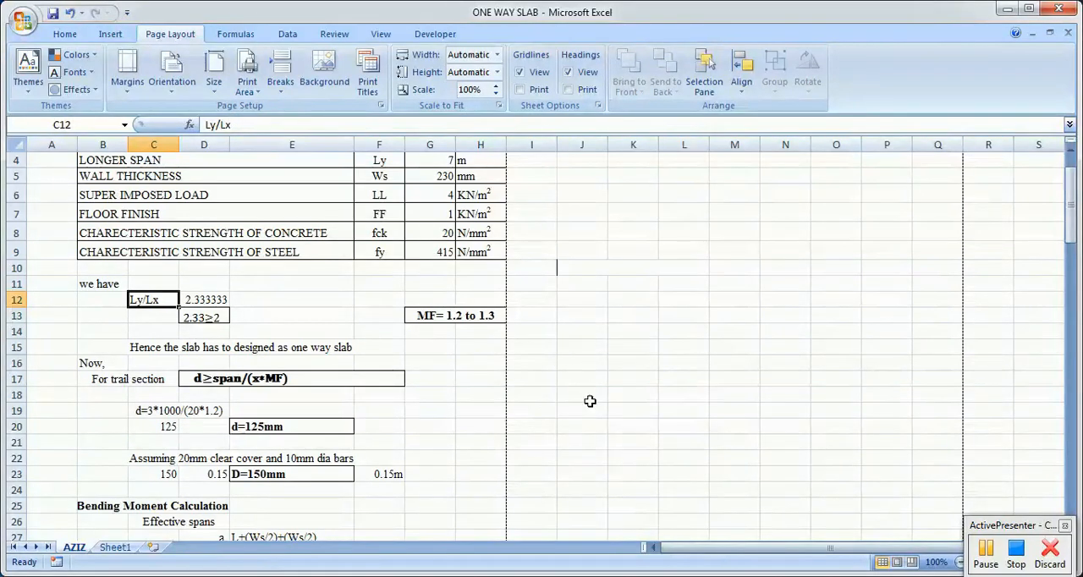
scroll(598, 340, "up", 1)
left_click(263, 161)
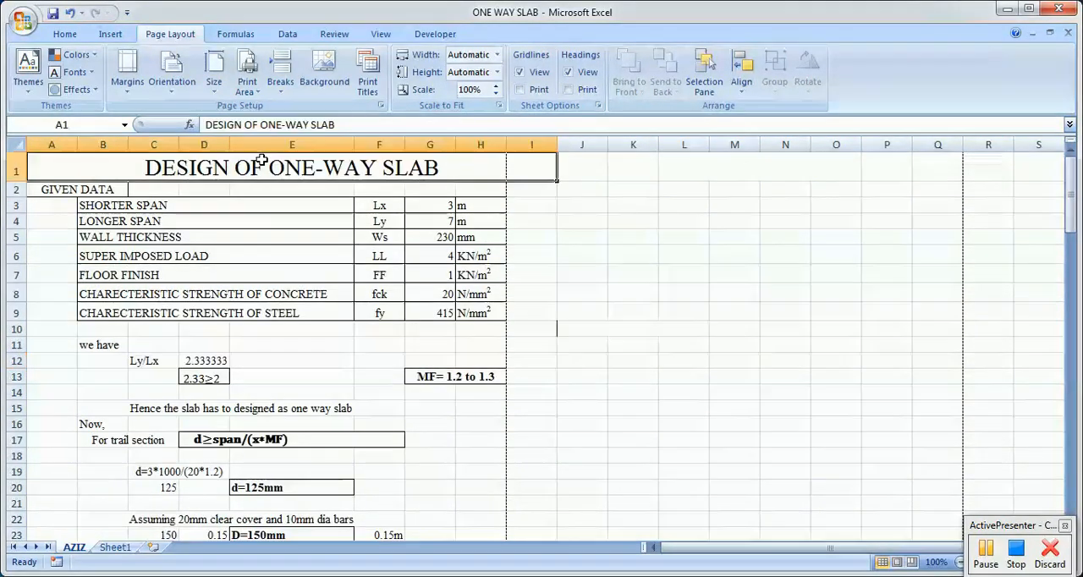
left_click(145, 361)
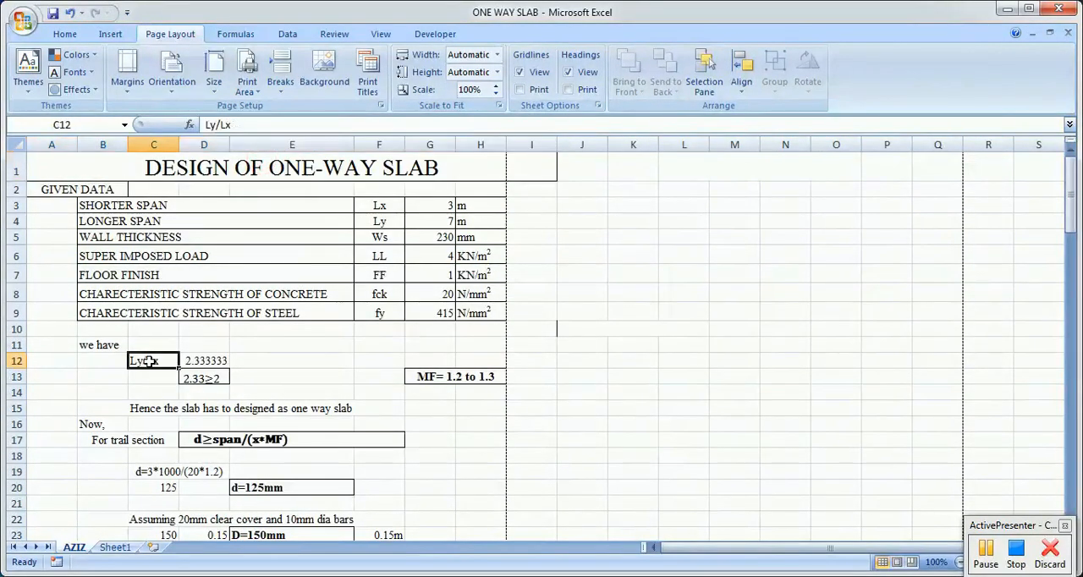
left_click(210, 362)
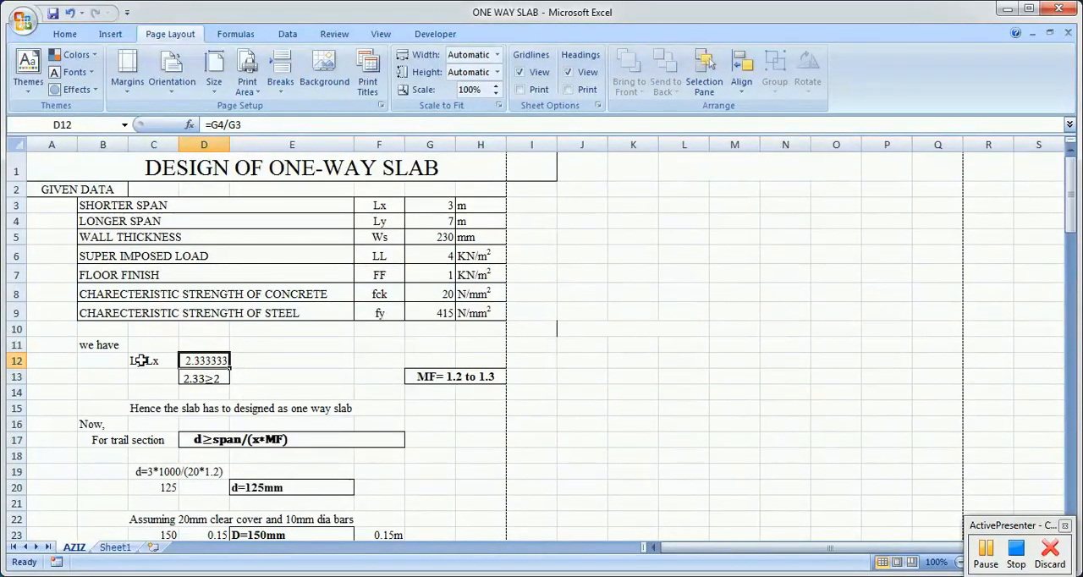
double_click(219, 361)
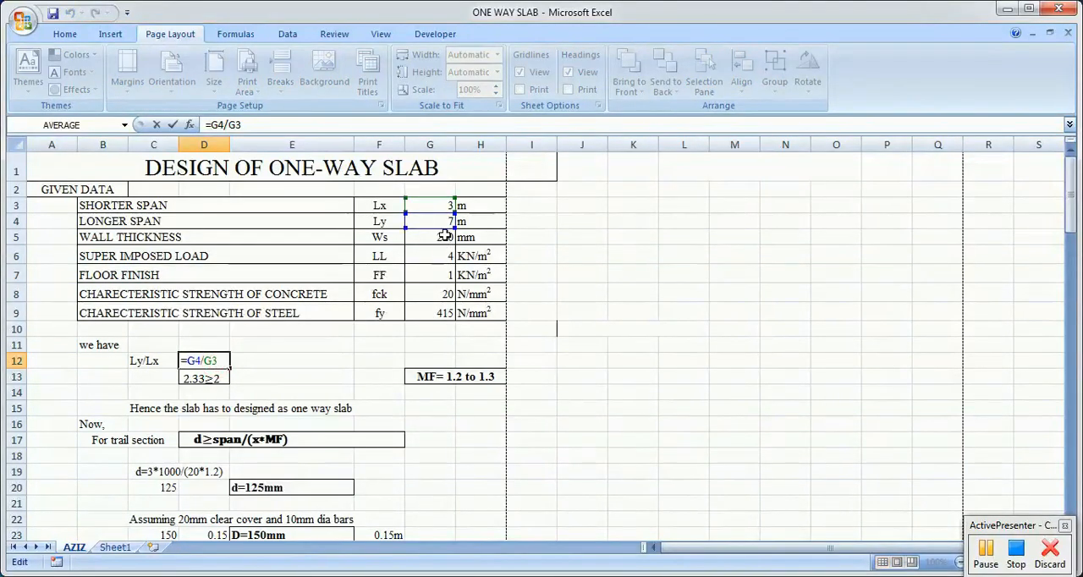
left_click(291, 372)
Step: Enter the span ratio formula =G4/G3 in cell E12, dividing the longer span by the shorter span
left_click(267, 356)
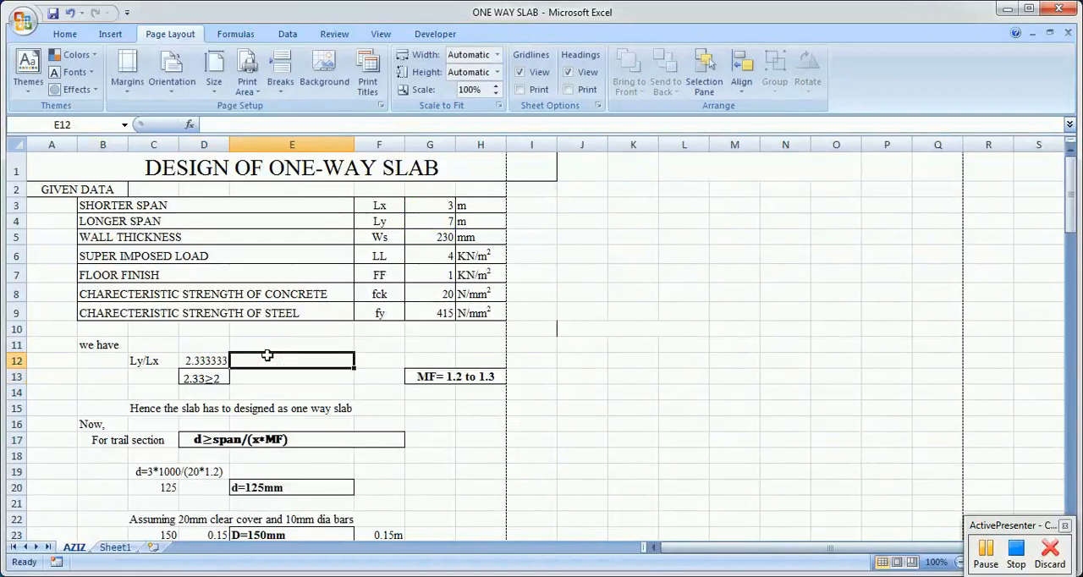
type("=")
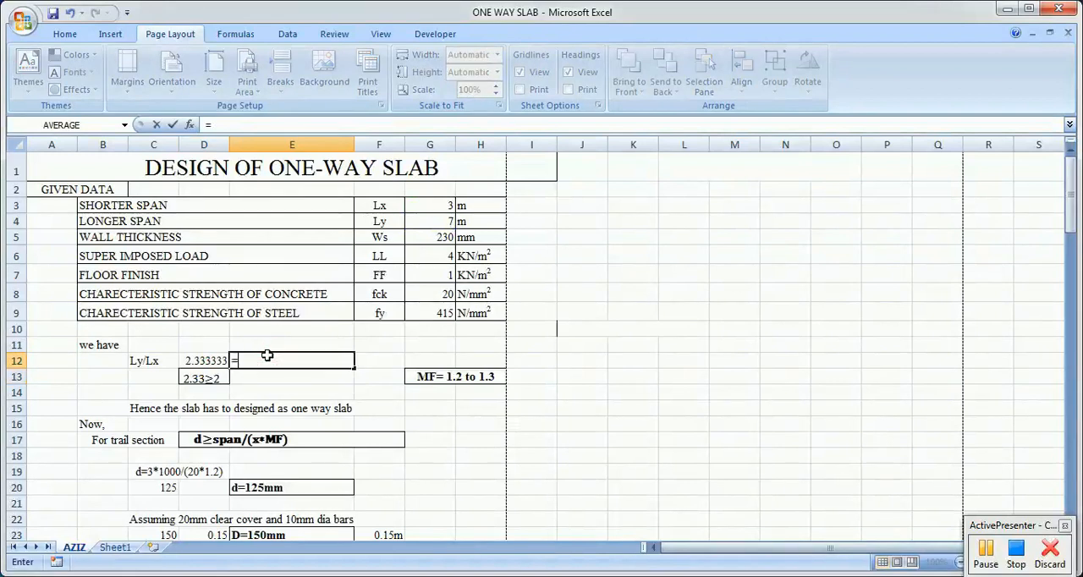
left_click(435, 220)
type("/")
left_click(418, 204)
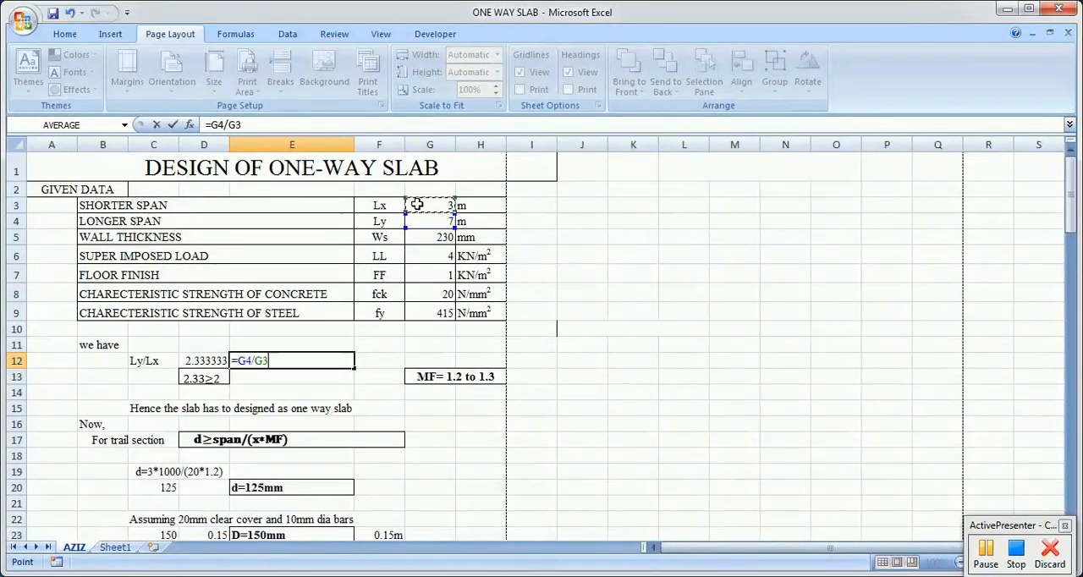
key("Return")
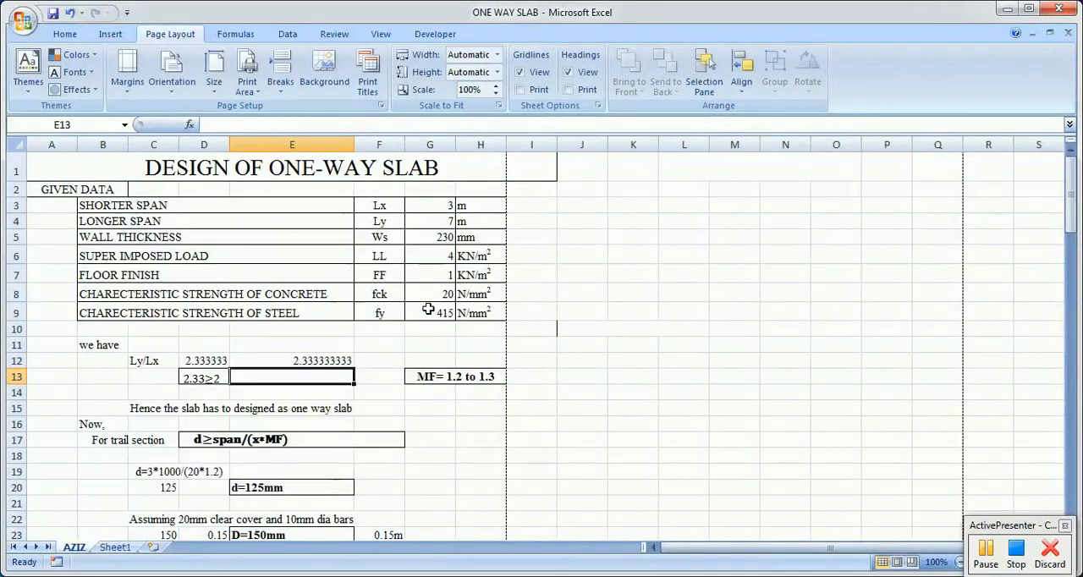
Step: Clear the duplicate span ratio from cell E12
left_click(289, 356)
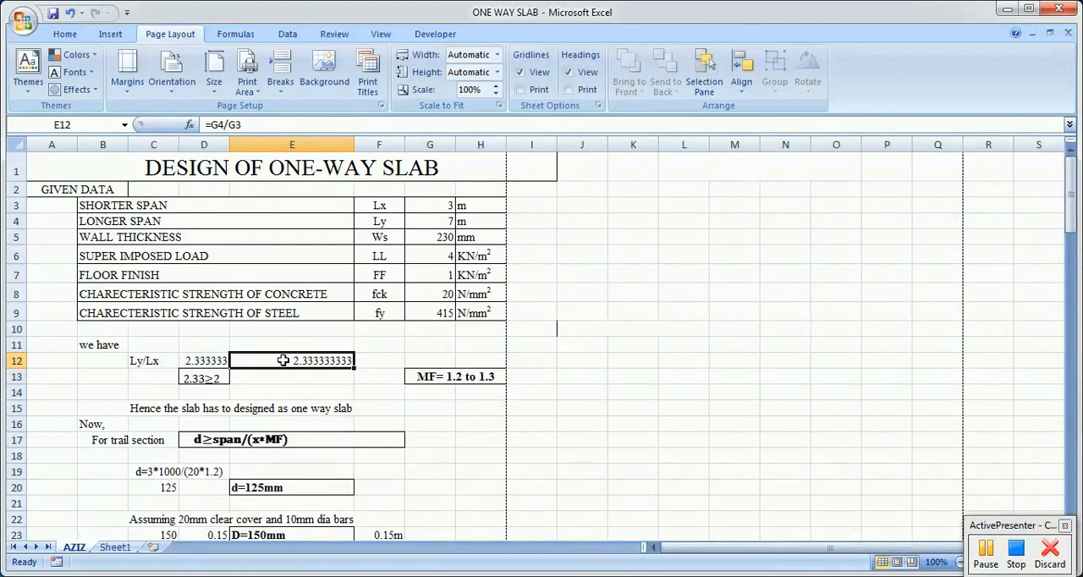
key("Delete")
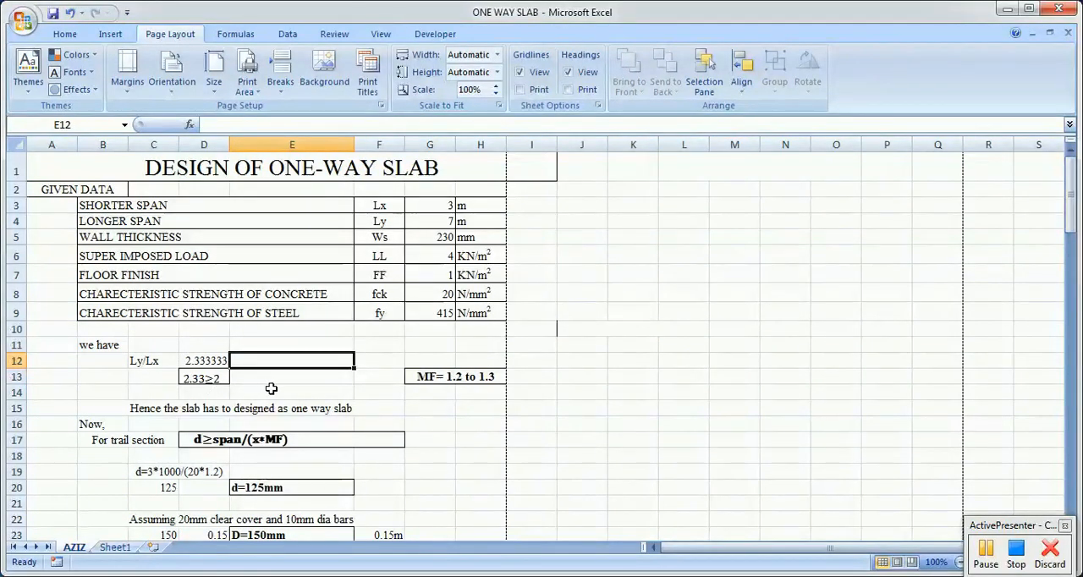
left_click(271, 388)
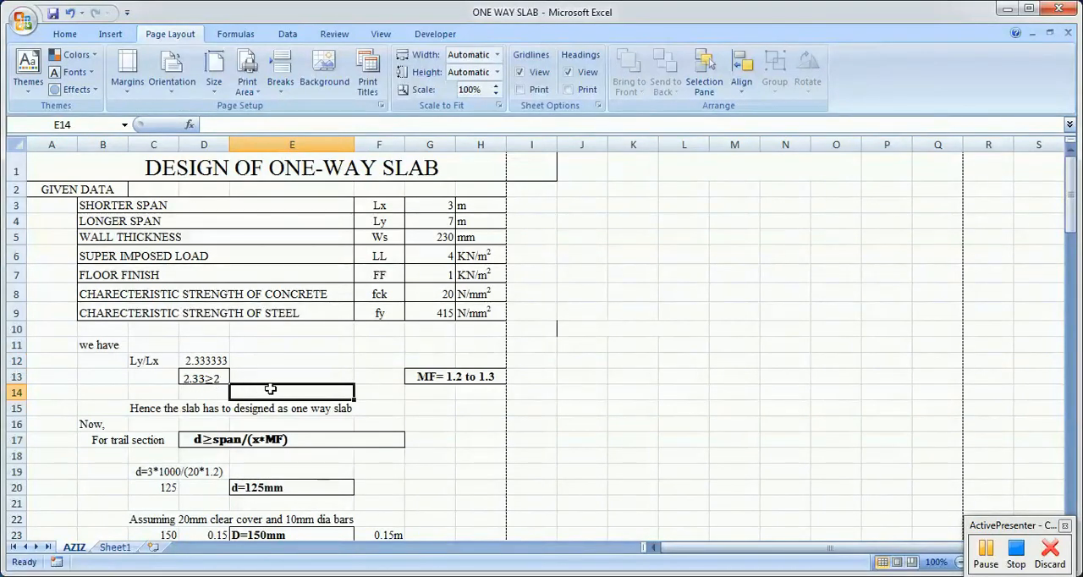
Step: Review the one-way slab conclusion, the trial section formula for d and the stated effective depth
left_click(453, 404)
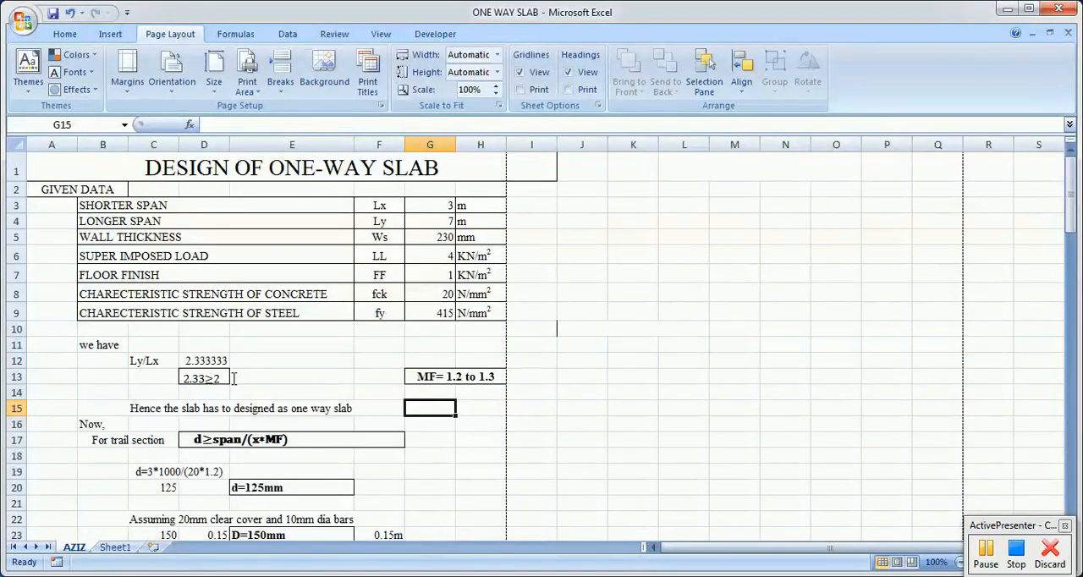
left_click(138, 412)
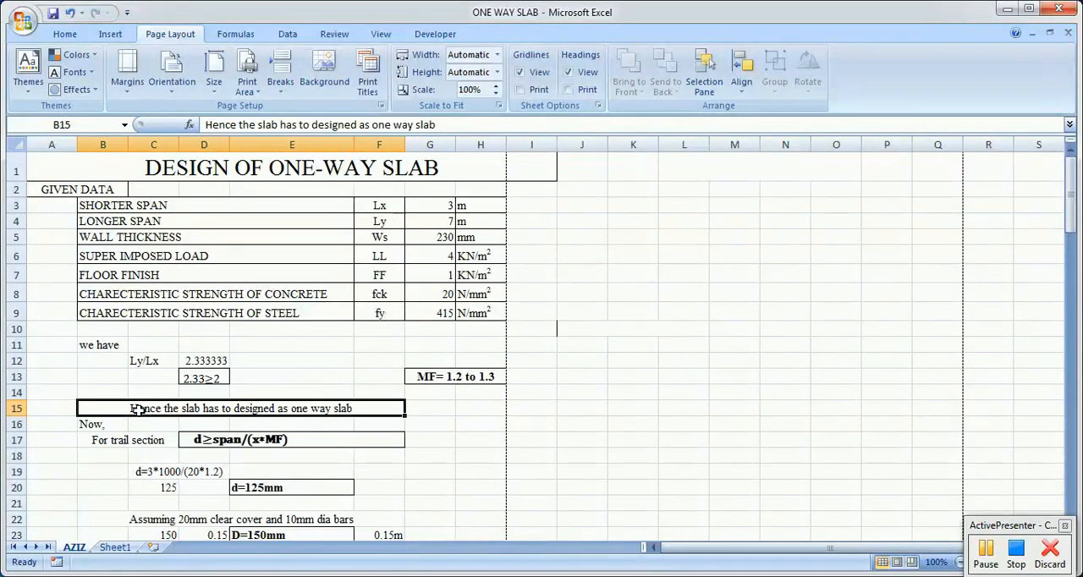
scroll(588, 437, "down", 2)
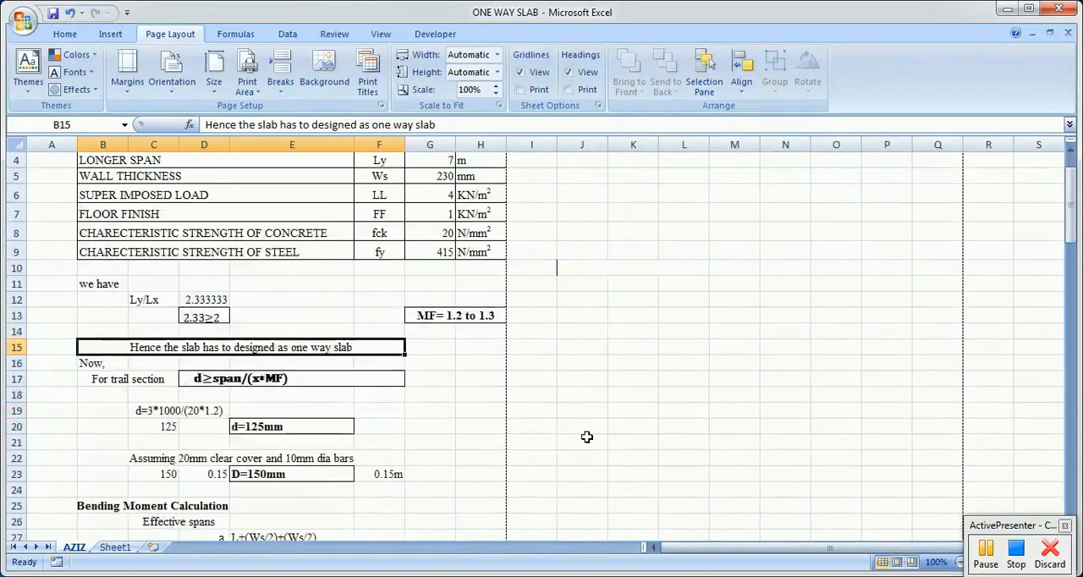
left_click(118, 328)
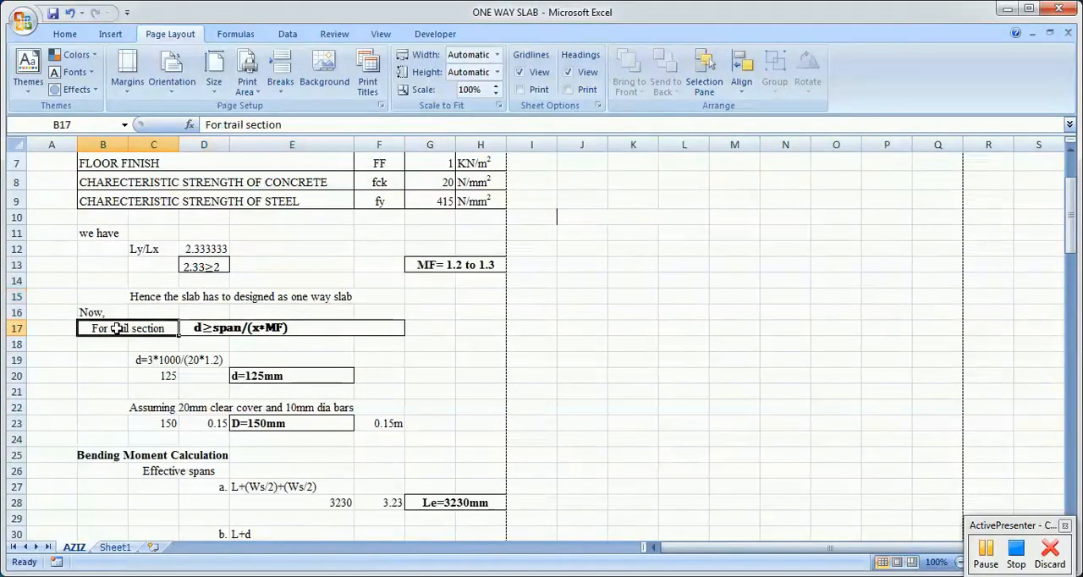
left_click(249, 349)
left_click(212, 338)
left_click(235, 345)
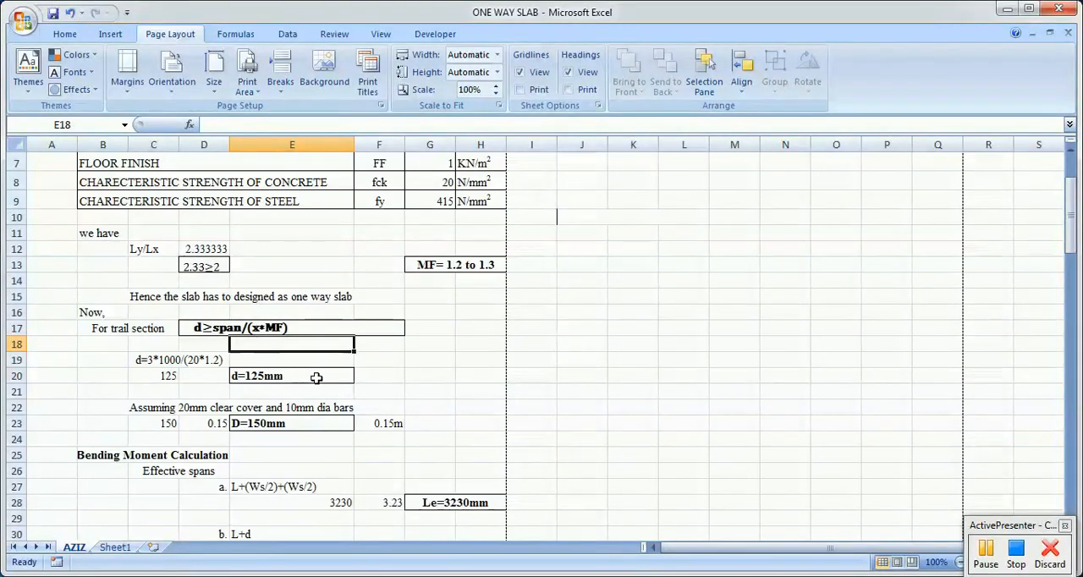
left_click(461, 377)
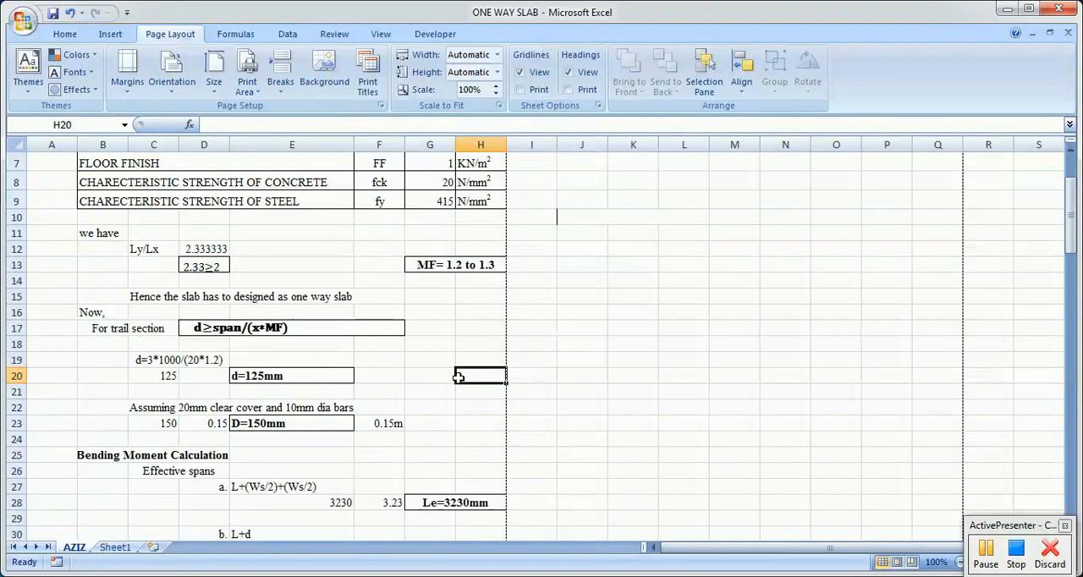
left_click(240, 376)
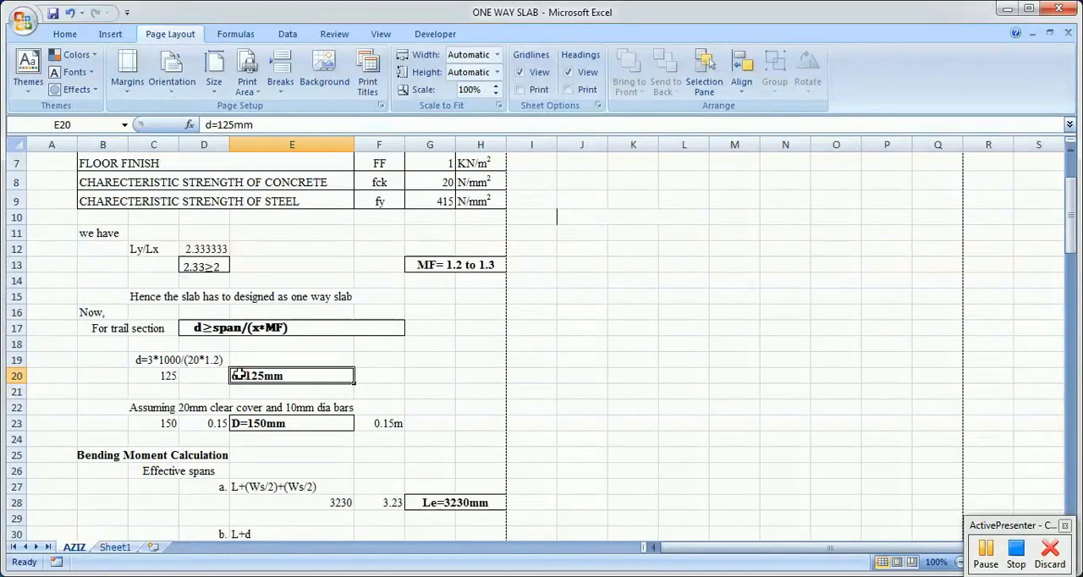
Step: Replace the concrete strength reference in the effective depth formula in C20 with 20, giving =G3*1000/(20*1.2)
left_click(167, 380)
double_click(163, 378)
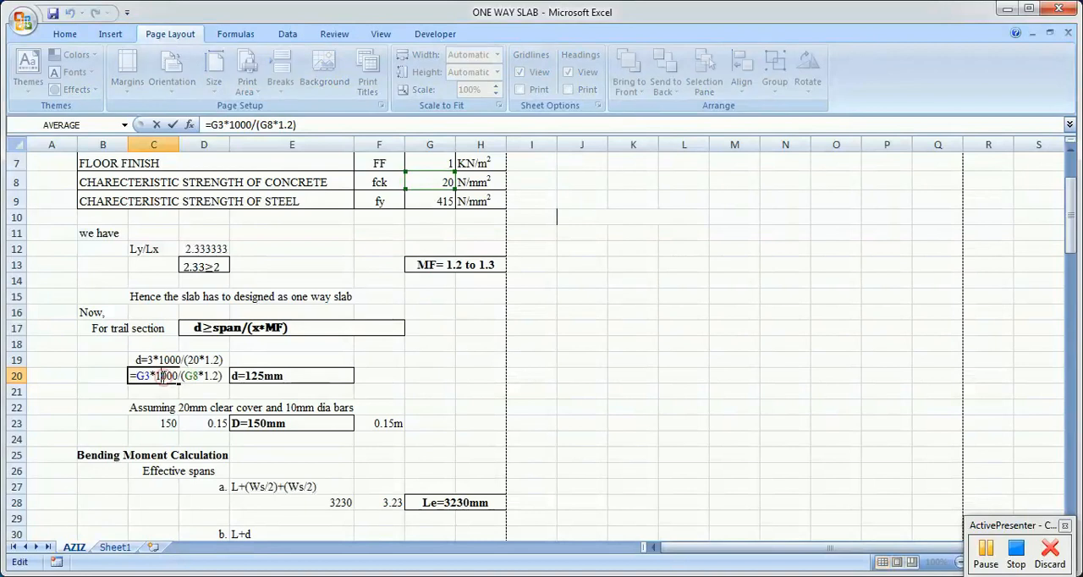
scroll(447, 395, "up", 2)
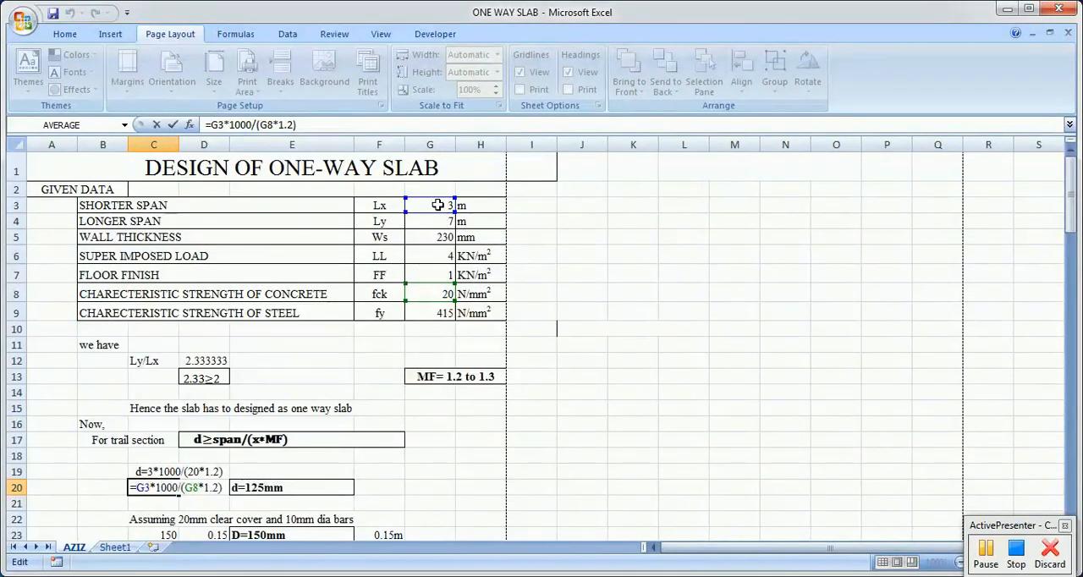
scroll(504, 381, "down", 1)
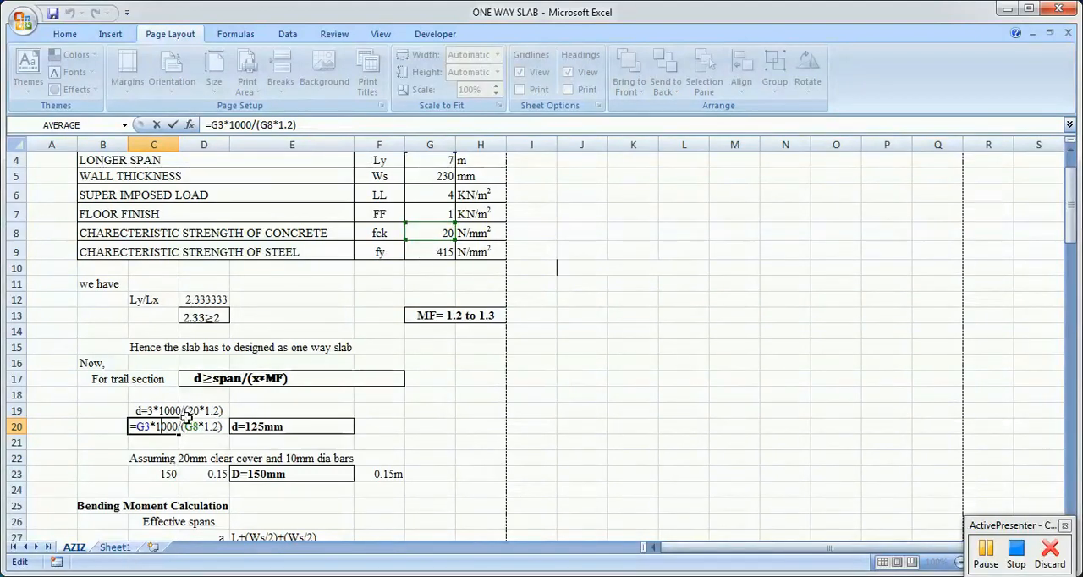
left_click(198, 426)
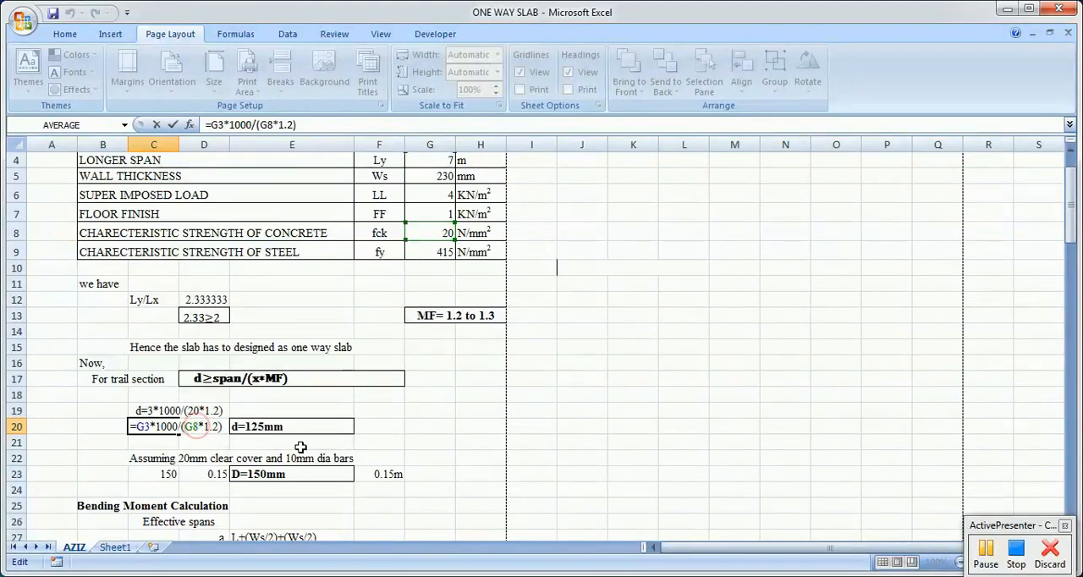
key("BackSpace")
key("BackSpace")
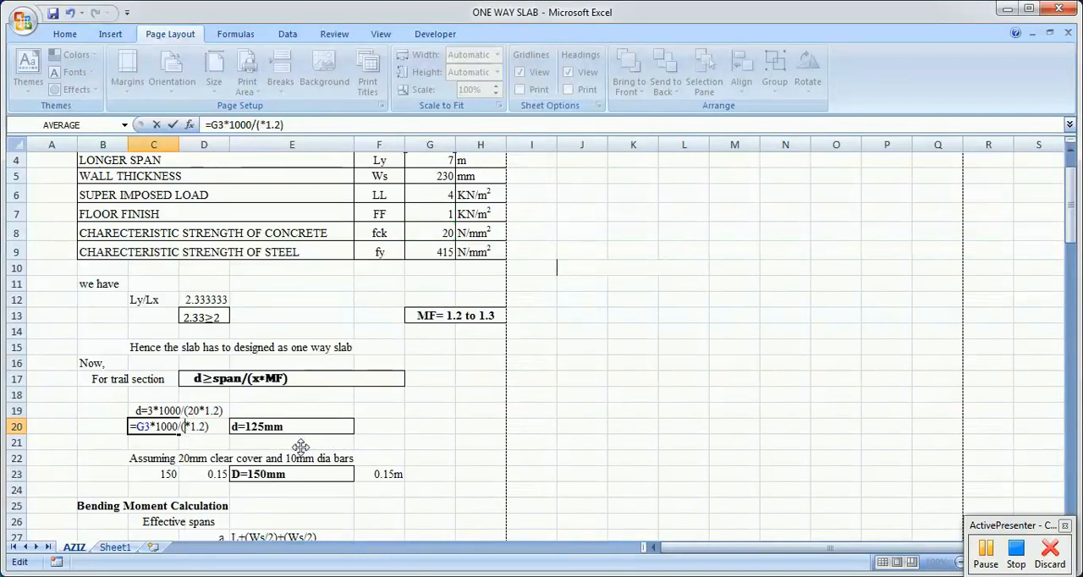
type("20")
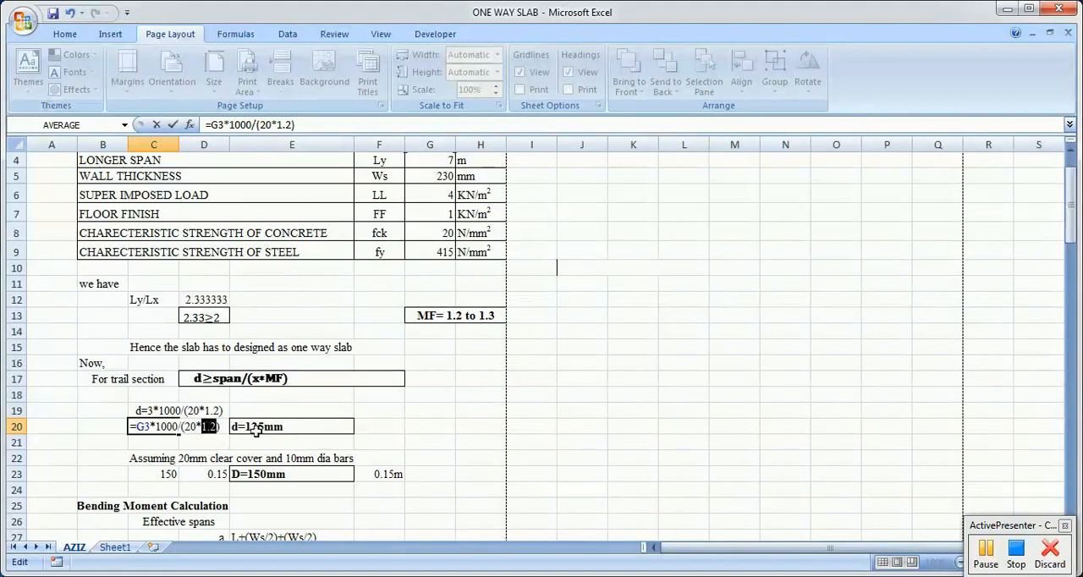
key("Return")
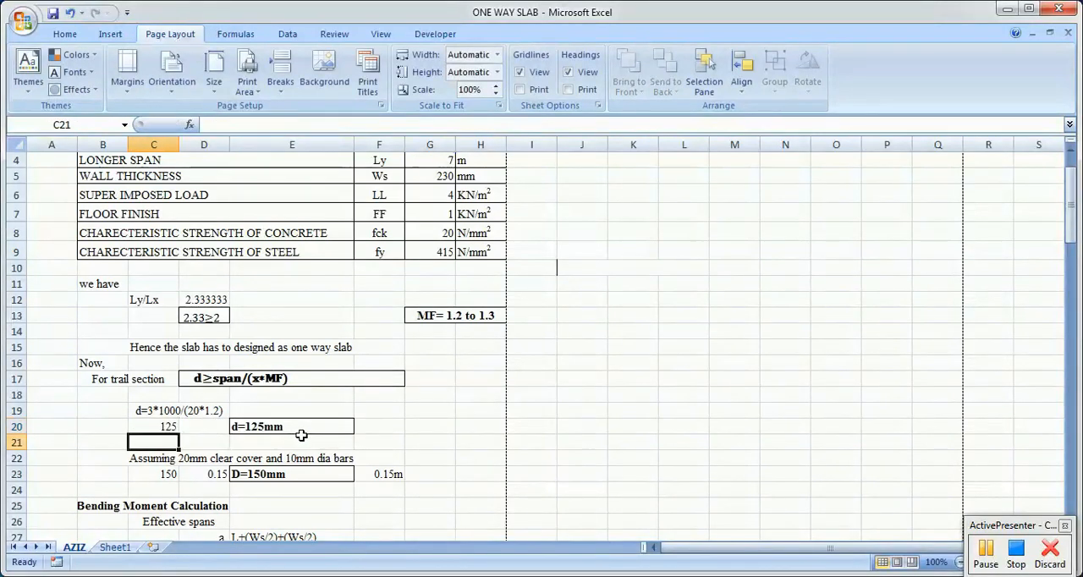
Step: Review the effective depth d and overall depth D, including the overall depth formula based on clear cover and bar diameter
left_click(151, 427)
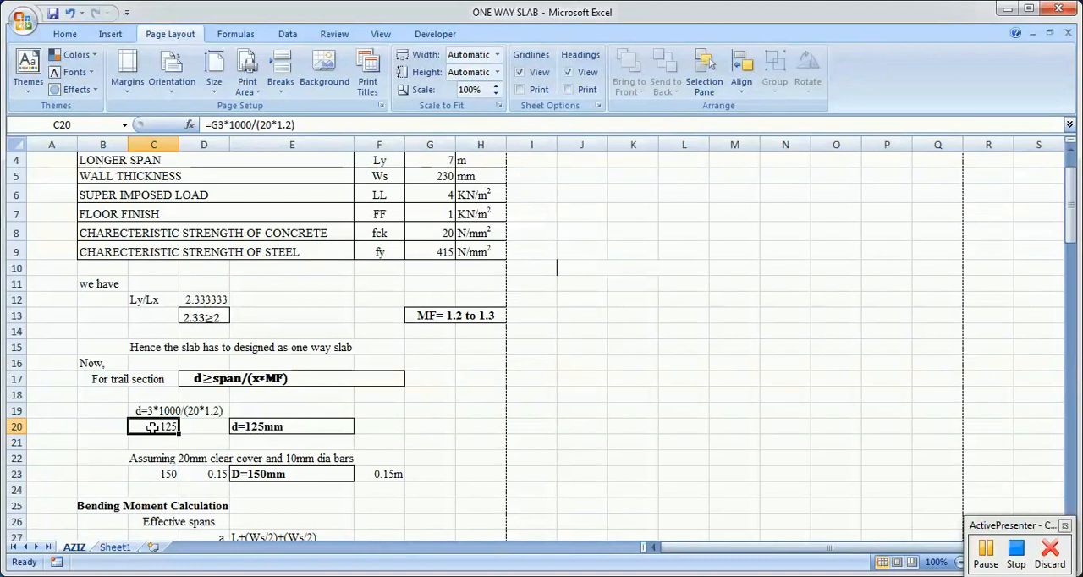
left_click(271, 427)
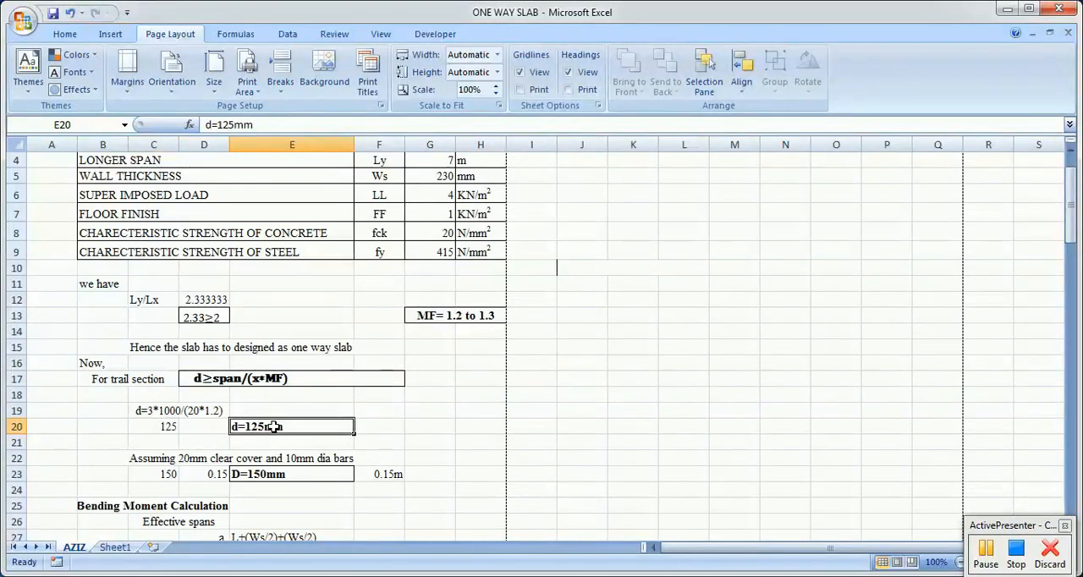
scroll(175, 477, "down", 2)
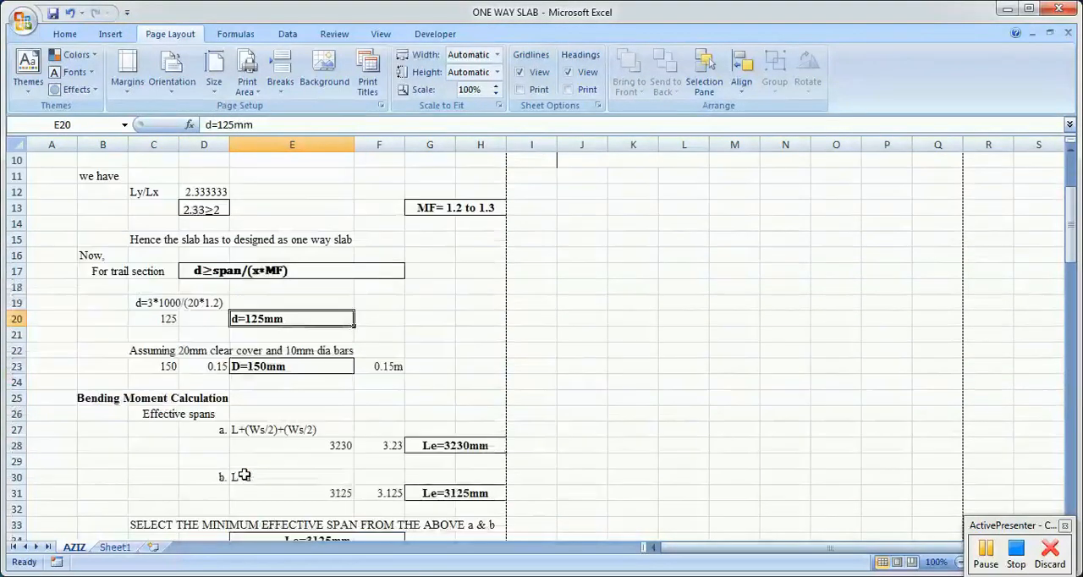
left_click(171, 366)
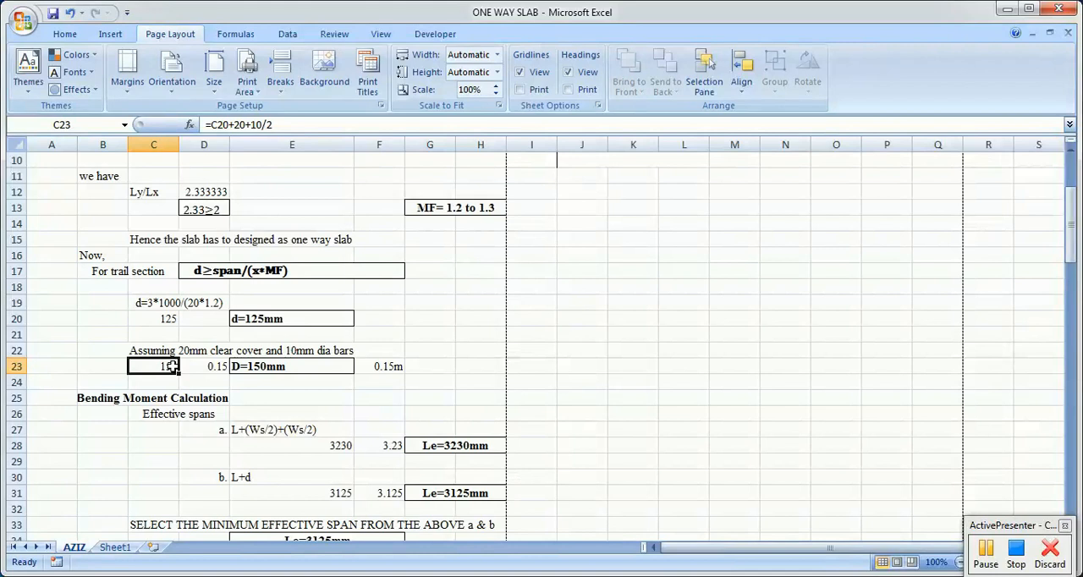
left_click(254, 368)
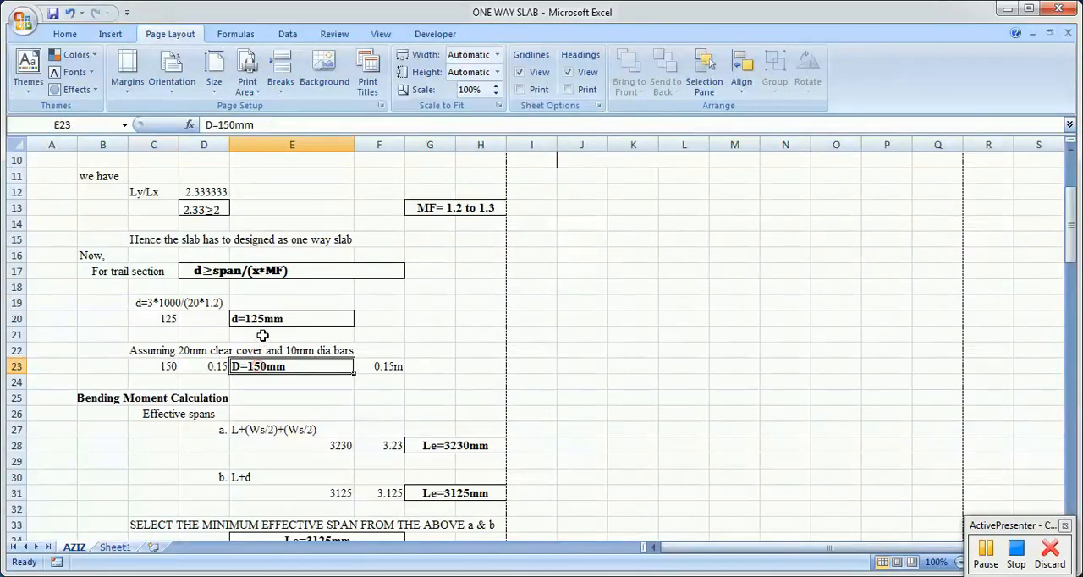
left_click(264, 320)
left_click(259, 366)
left_click(258, 319)
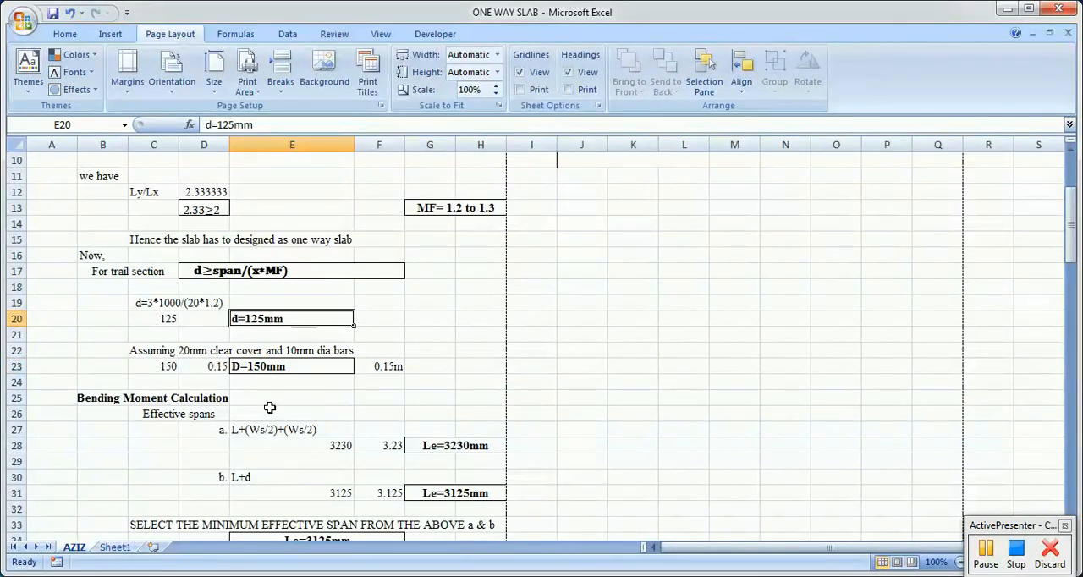
left_click(272, 364)
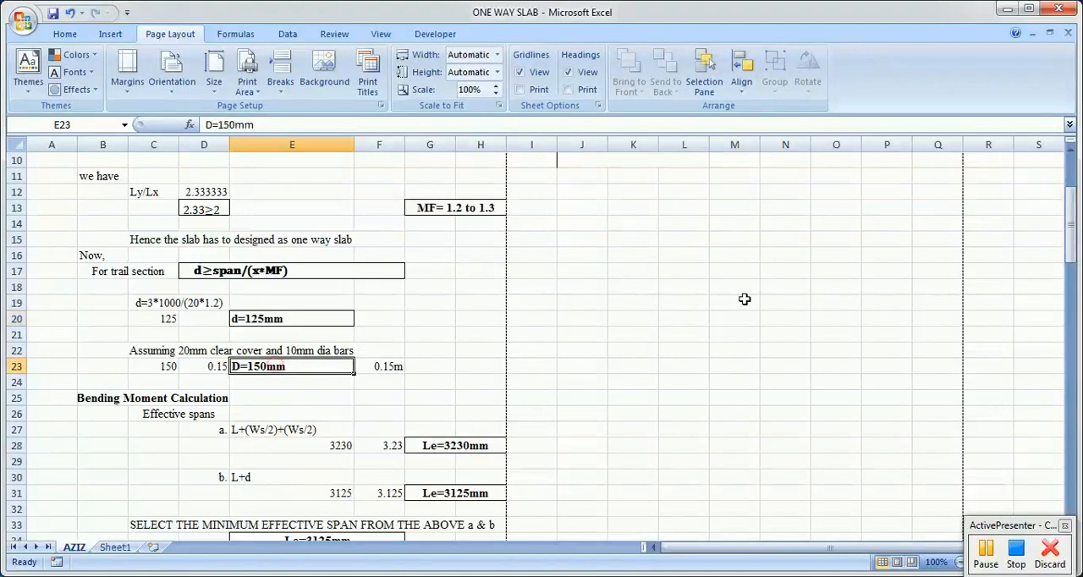
scroll(744, 299, "up", 2)
scroll(635, 300, "down", 1)
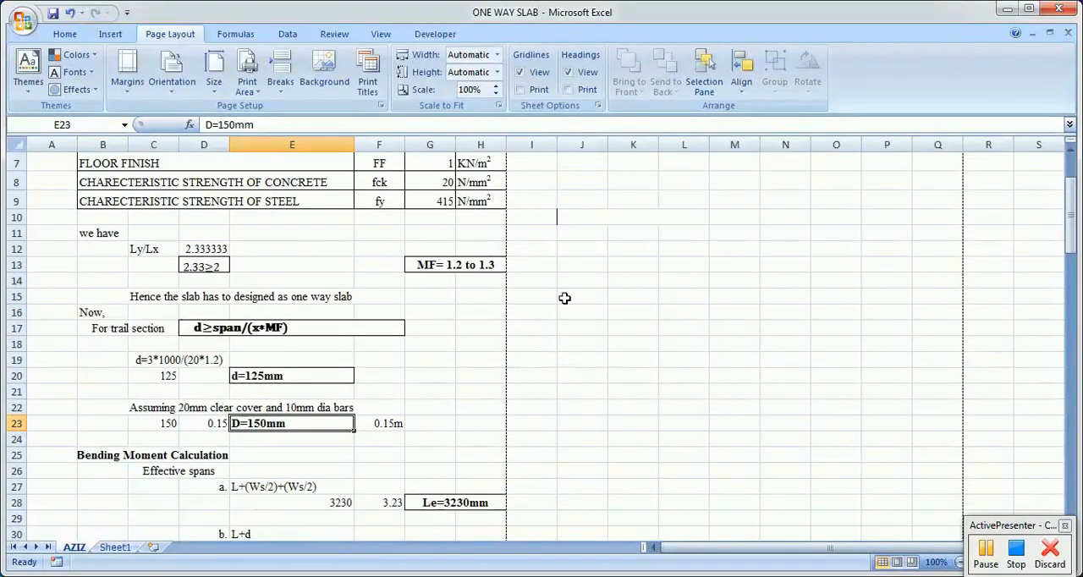
left_click(538, 280)
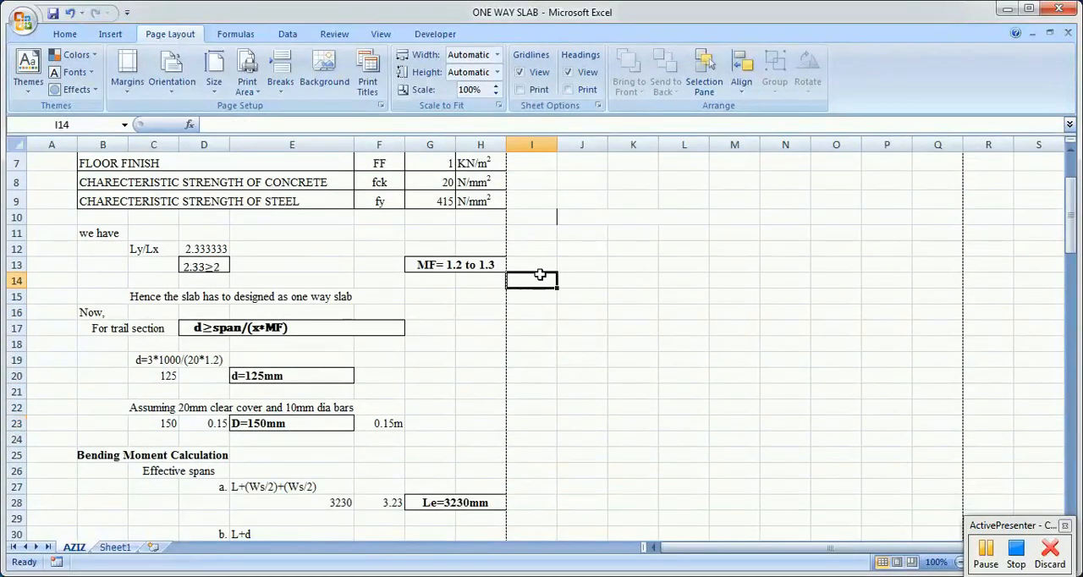
left_click(583, 254)
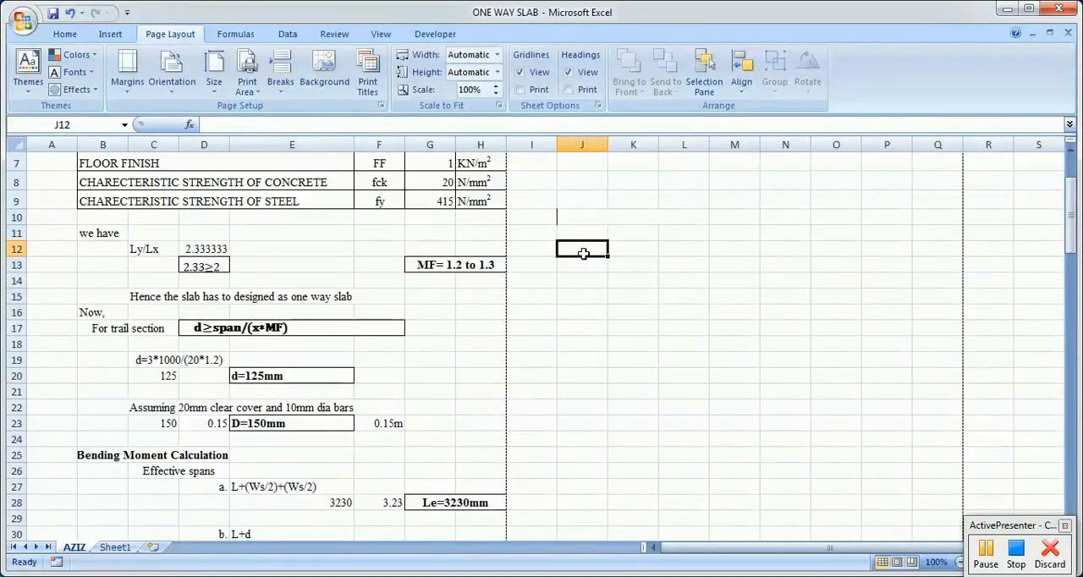
left_click(572, 340)
Step: Locate the Bending Moment Calculation section and look over its effective spans and load calculation
scroll(659, 373, "down", 2)
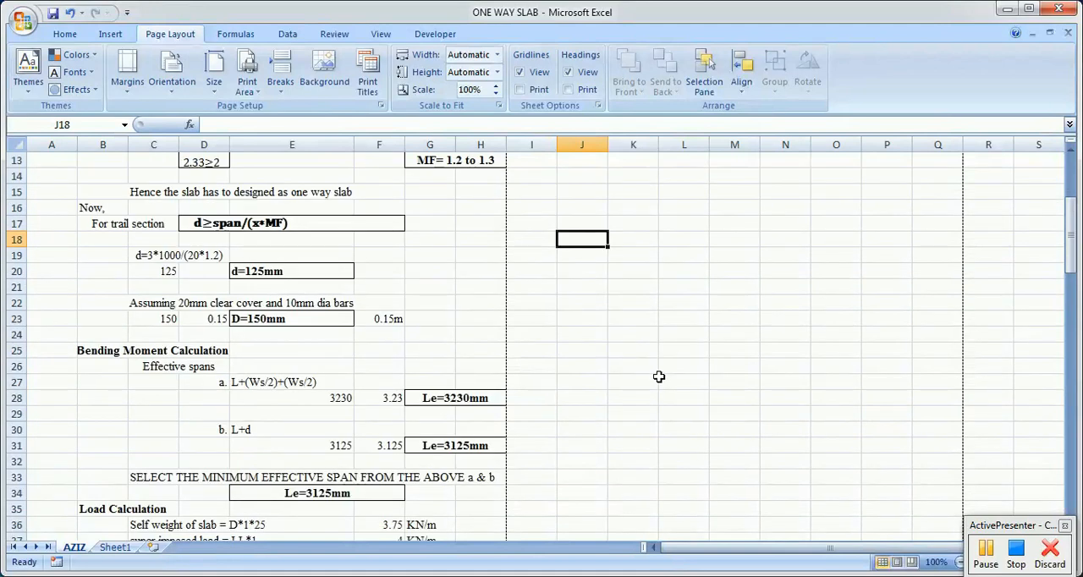
scroll(659, 377, "down", 2)
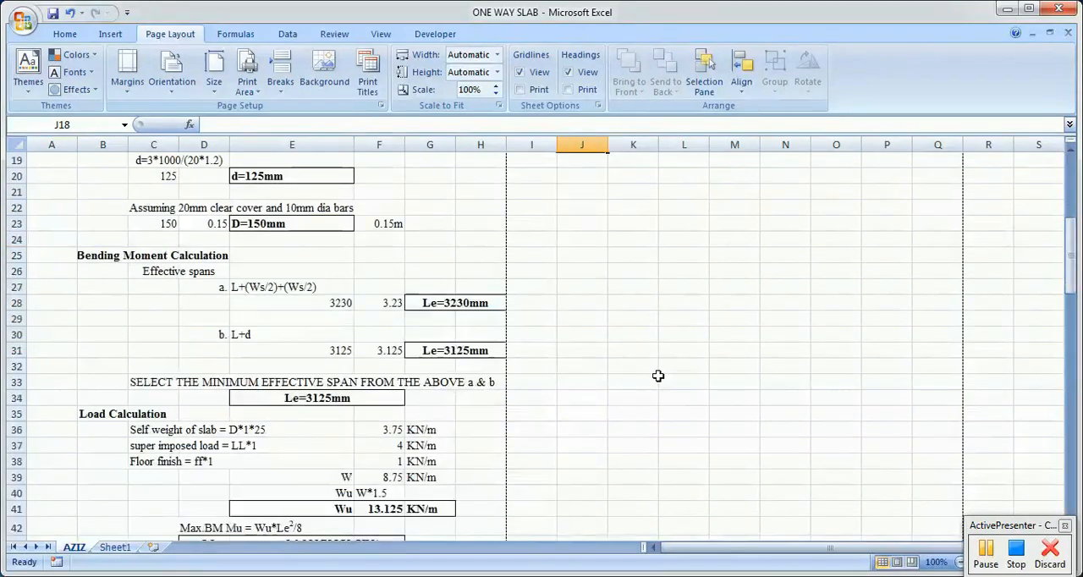
left_click(160, 269)
left_click(101, 257)
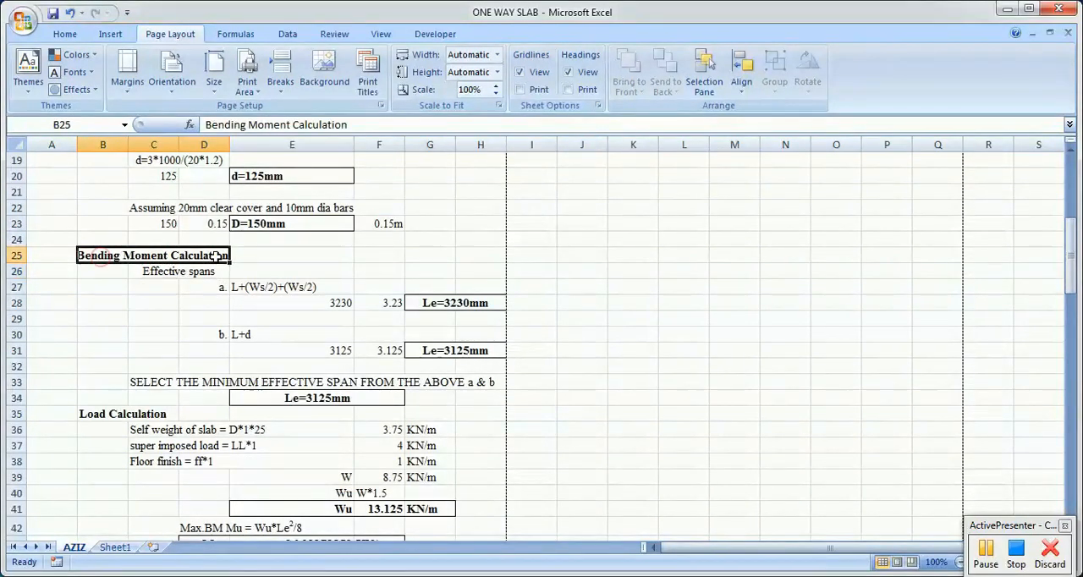
scroll(235, 261, "down", 1)
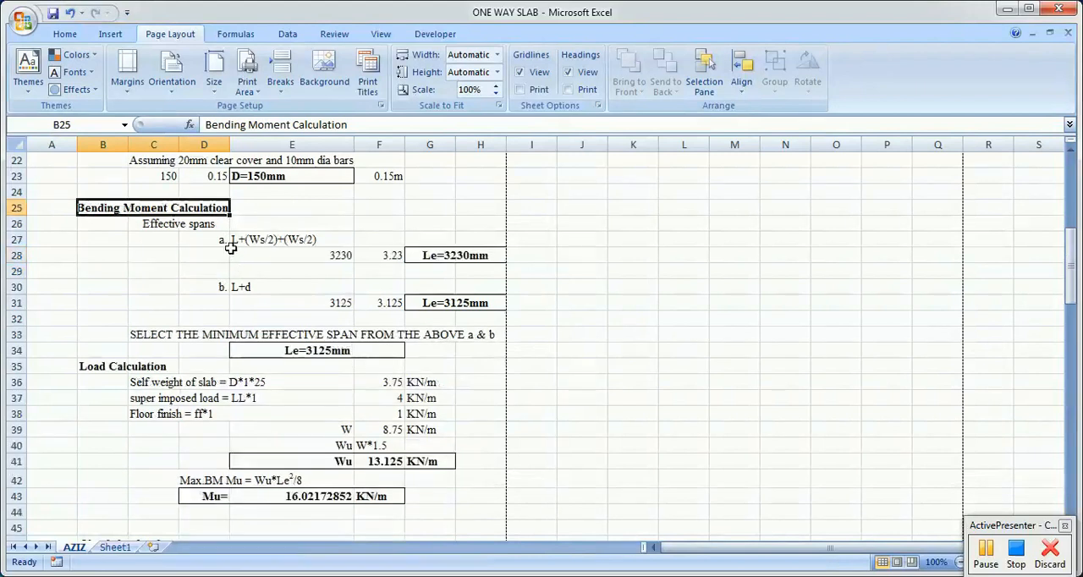
left_click(677, 334)
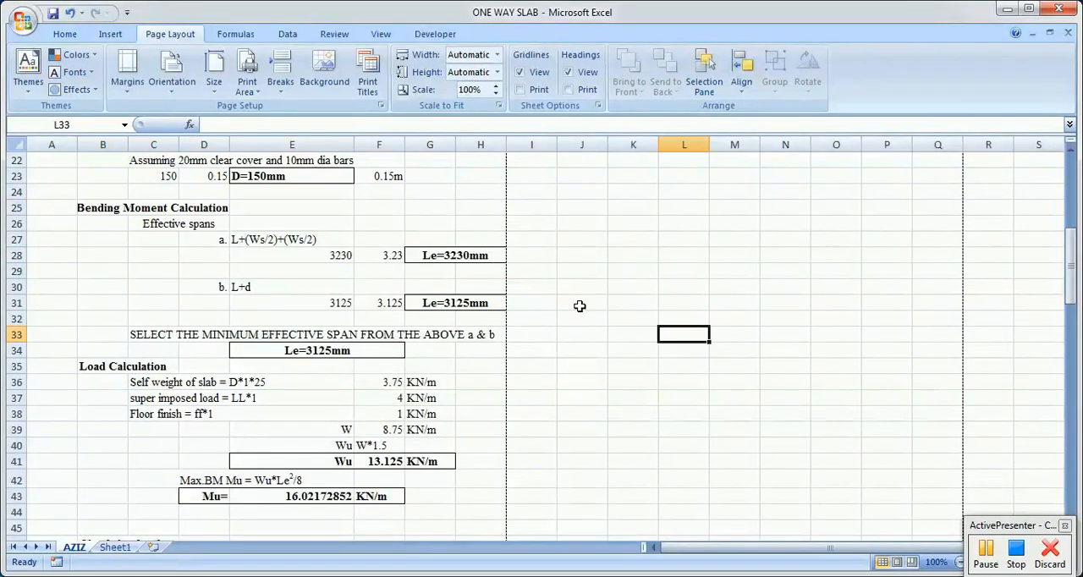
left_click(546, 223)
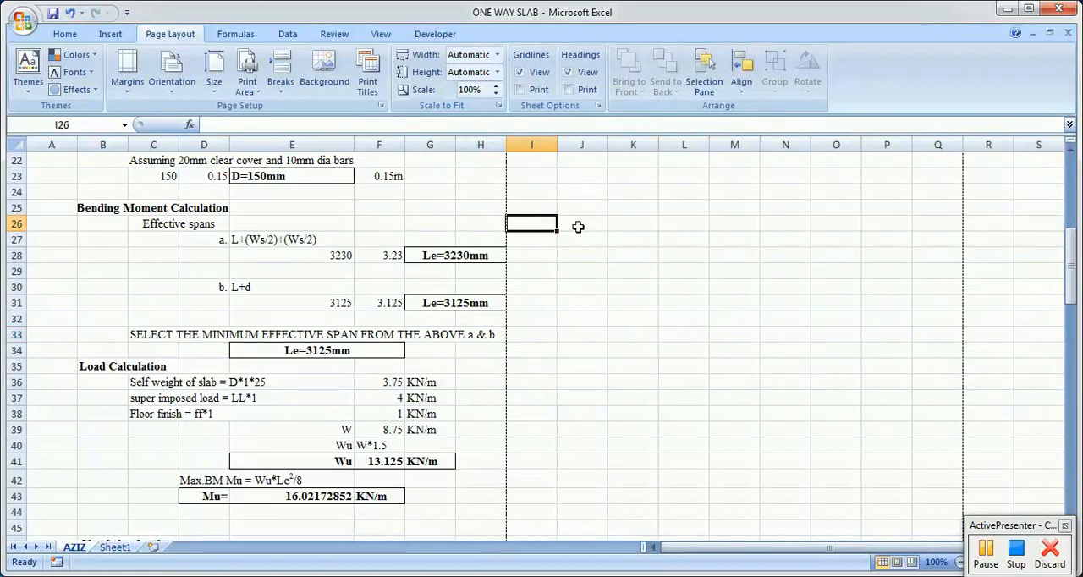
Step: Review the two effective span expressions, L+(Ws/2)+(Ws/2) in E27 and L+d in E30, including the wall thickness terms
left_click(302, 239)
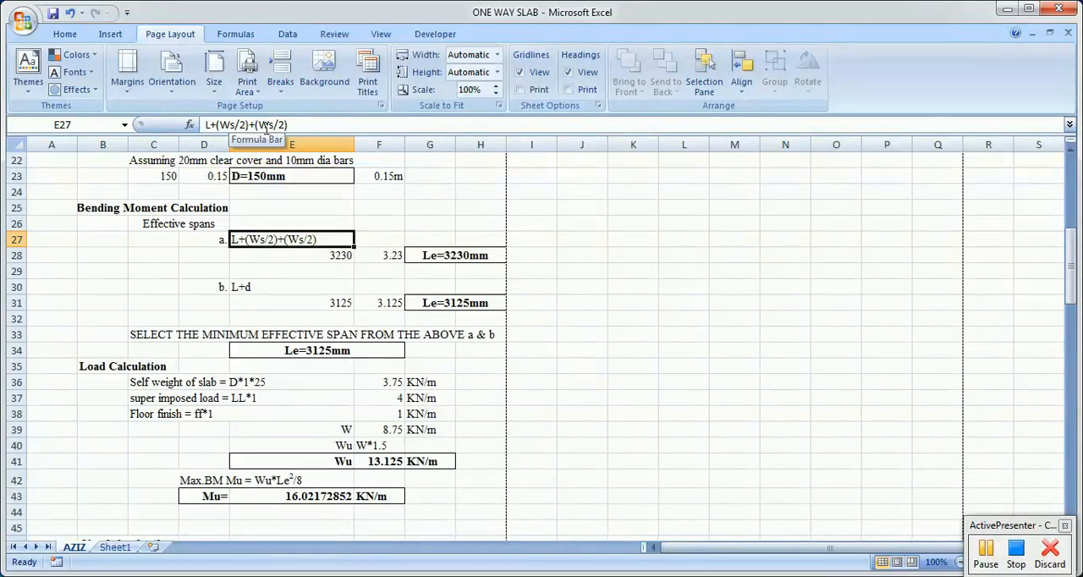
left_click(259, 285)
left_click(271, 240)
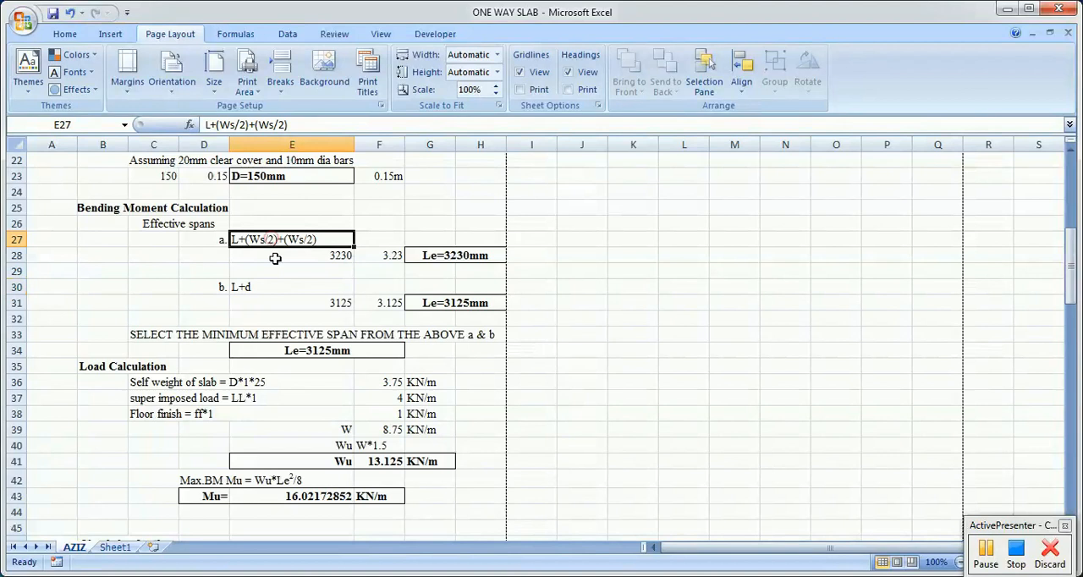
left_click(277, 286)
left_click(267, 238)
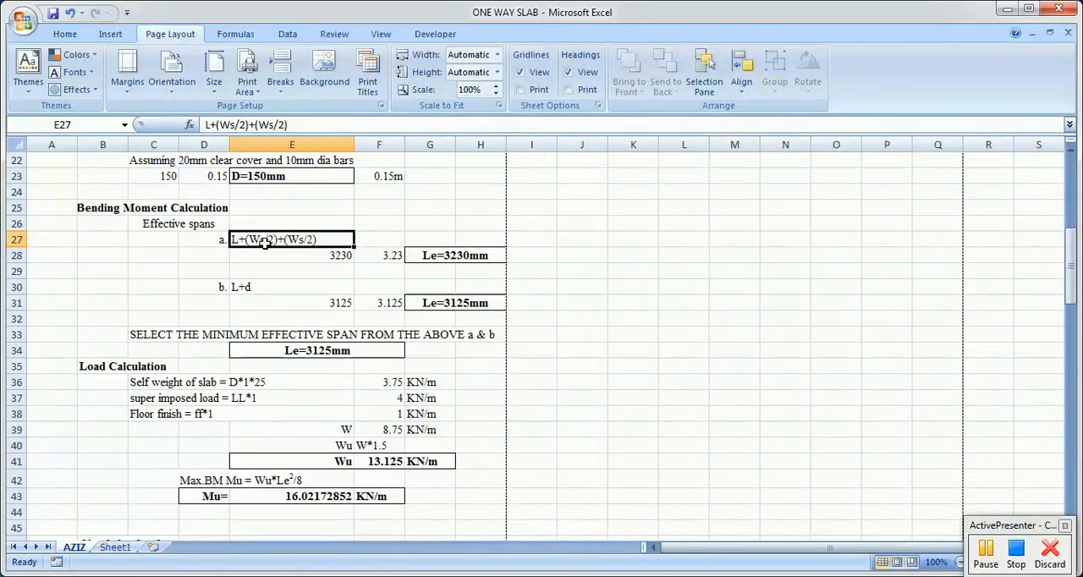
double_click(265, 239)
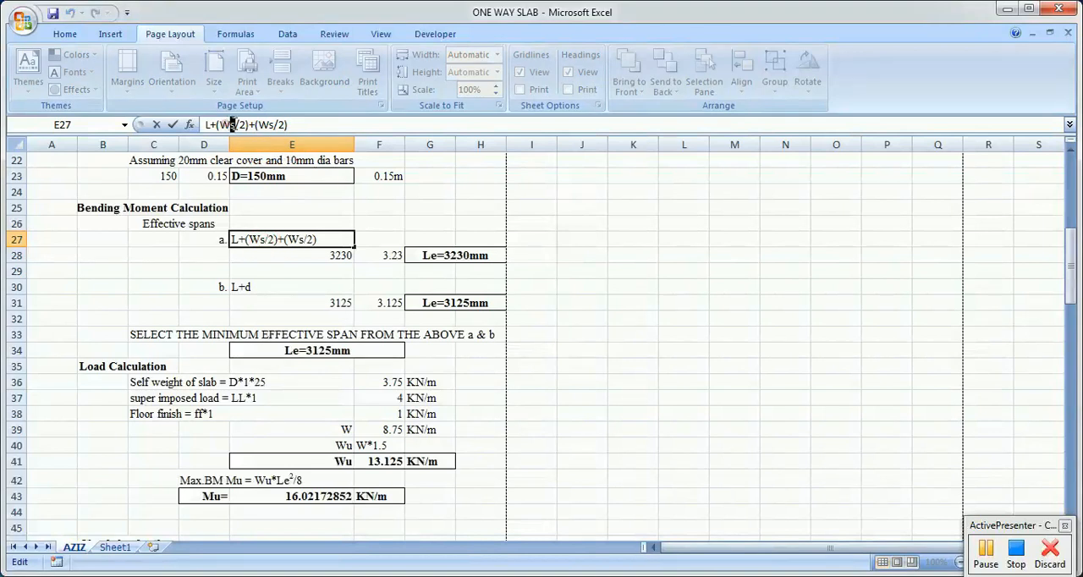
left_click_drag(268, 124, 279, 124)
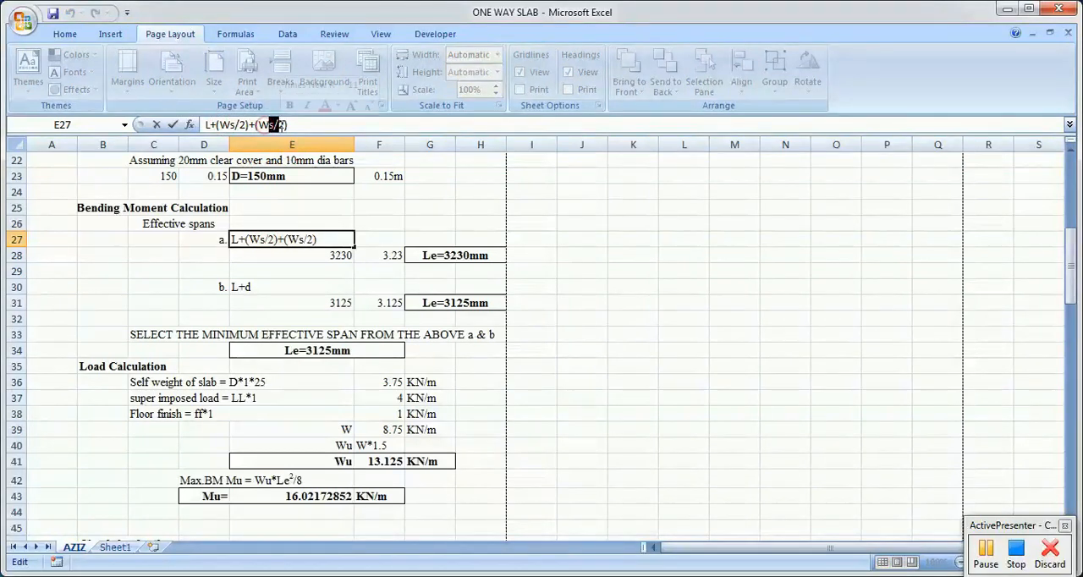
left_click(290, 269)
left_click(246, 287)
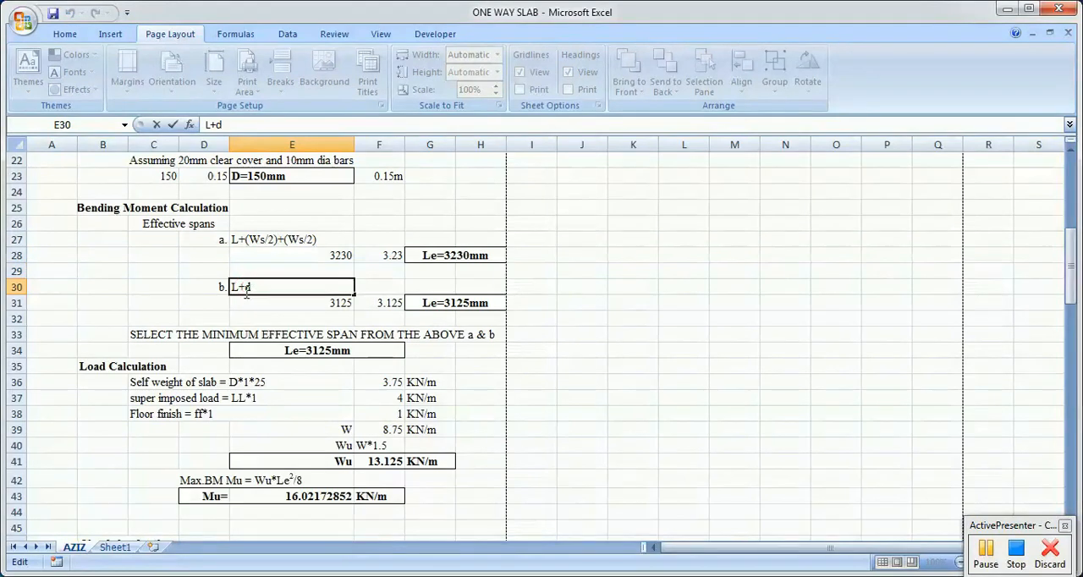
Step: Check the L+d formula in E31 and the effective span results stated for cases a and b
left_click(323, 308)
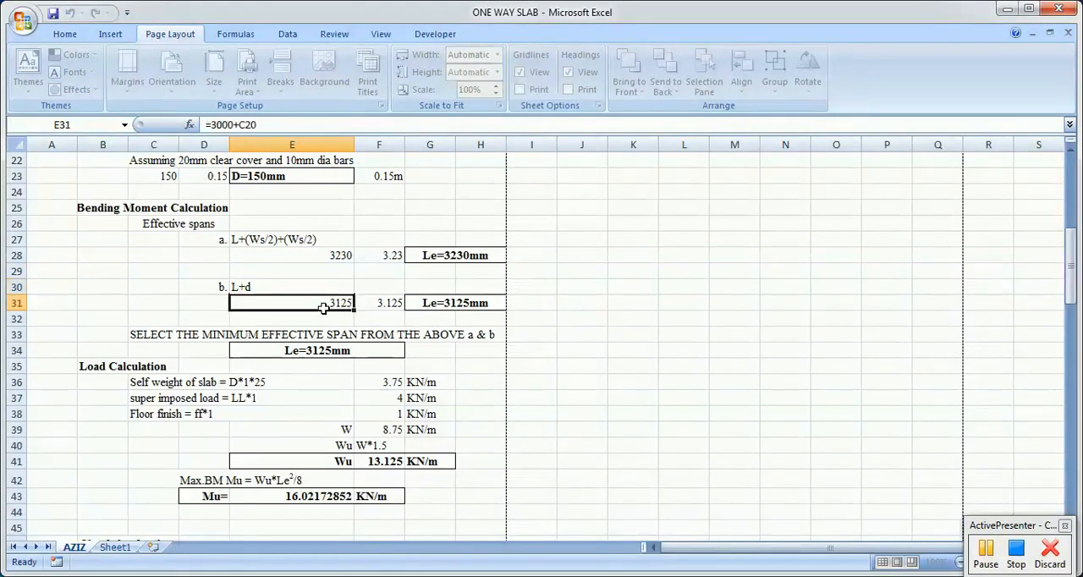
left_click(476, 254)
left_click(474, 302)
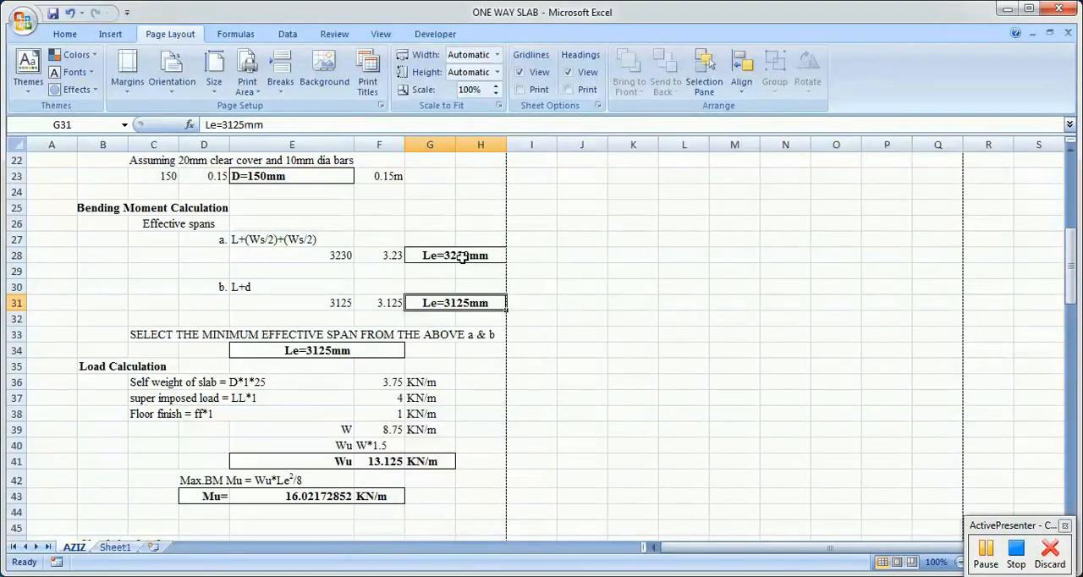
left_click(386, 253)
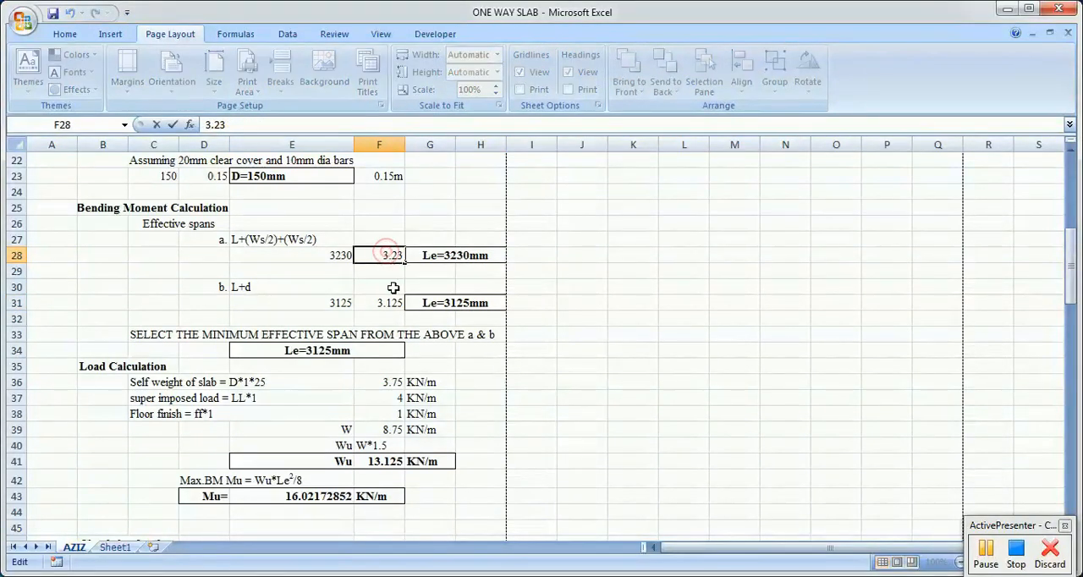
Step: Examine the case a effective span formula in E28 and trace its G5 reference to the wall thickness in the given data
left_click(336, 254)
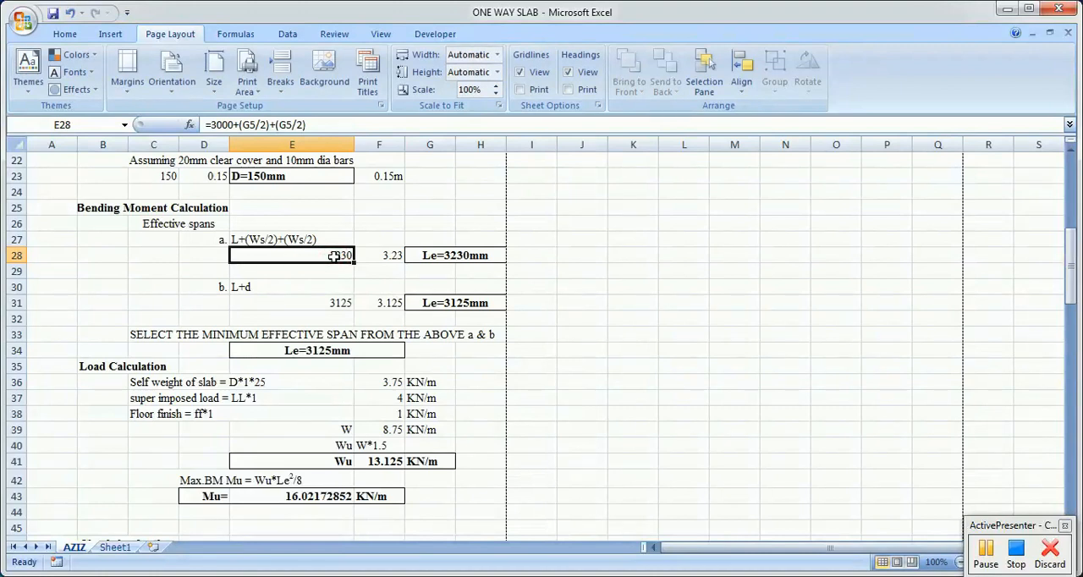
double_click(334, 255)
scroll(298, 308, "up", 1)
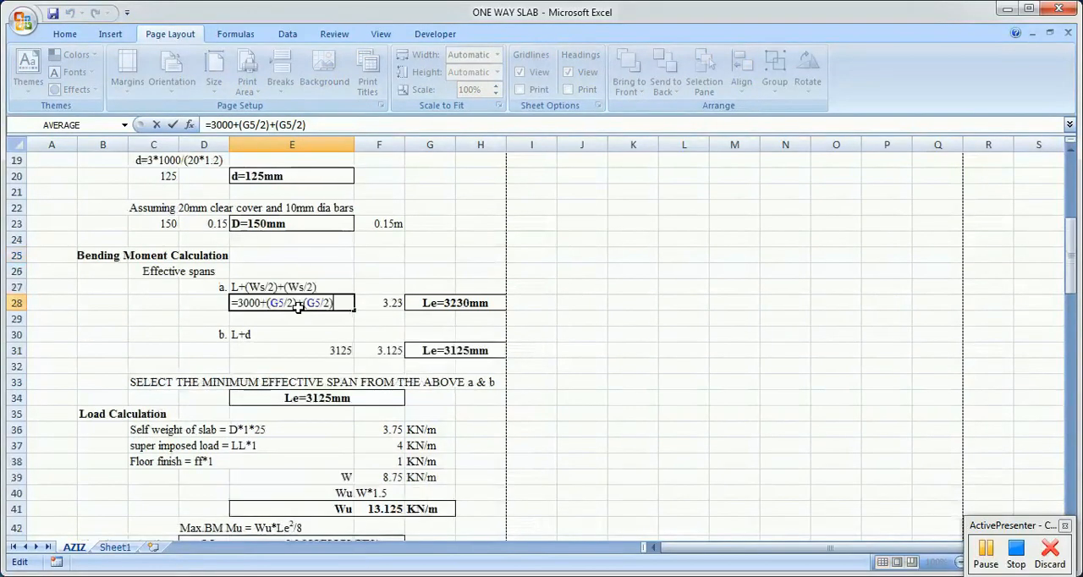
scroll(298, 308, "up", 6)
scroll(504, 260, "down", 3)
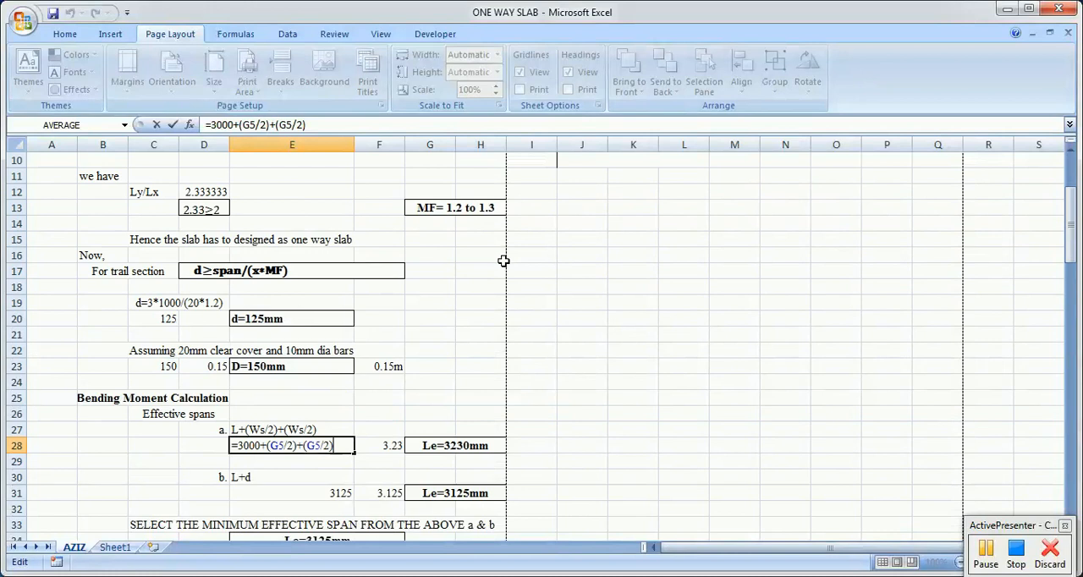
scroll(503, 261, "down", 4)
scroll(245, 263, "up", 7)
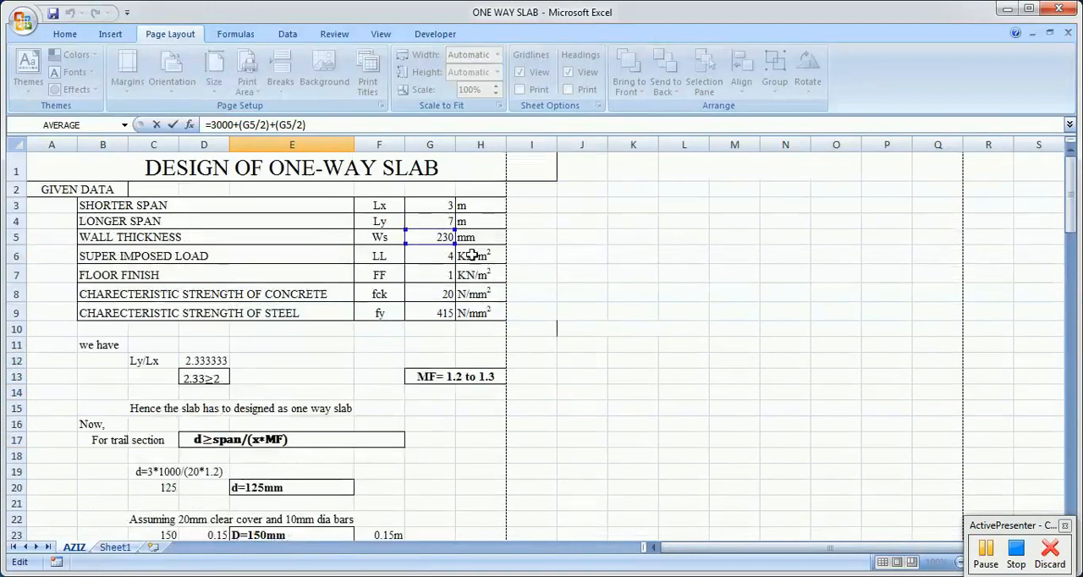
scroll(546, 296, "down", 7)
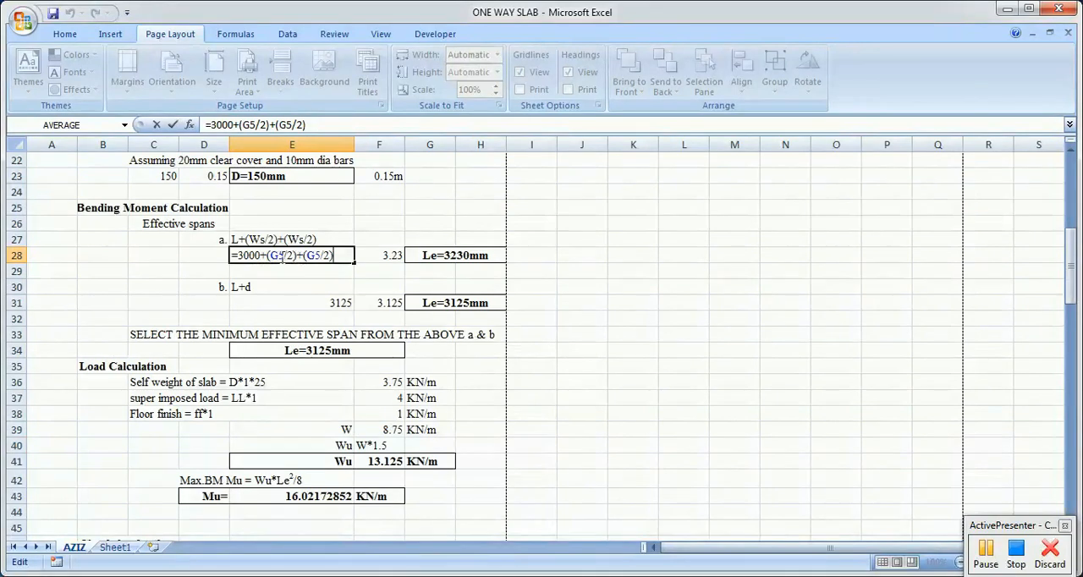
scroll(957, 280, "up", 7)
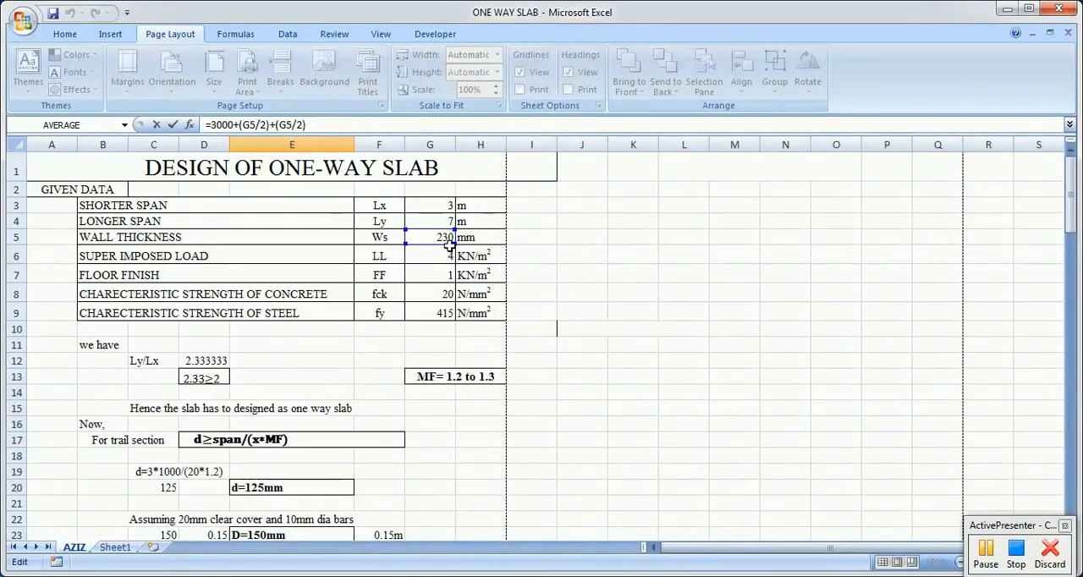
scroll(449, 246, "down", 5)
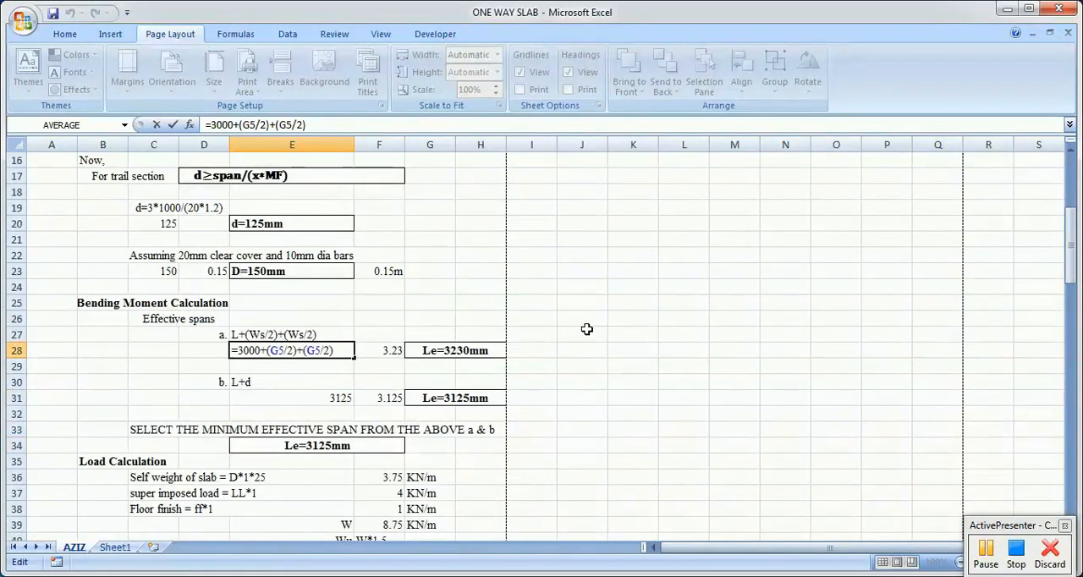
key("Escape")
Step: Examine the case b effective span formula in E31 and trace its C20 reference to the effective depth
double_click(332, 398)
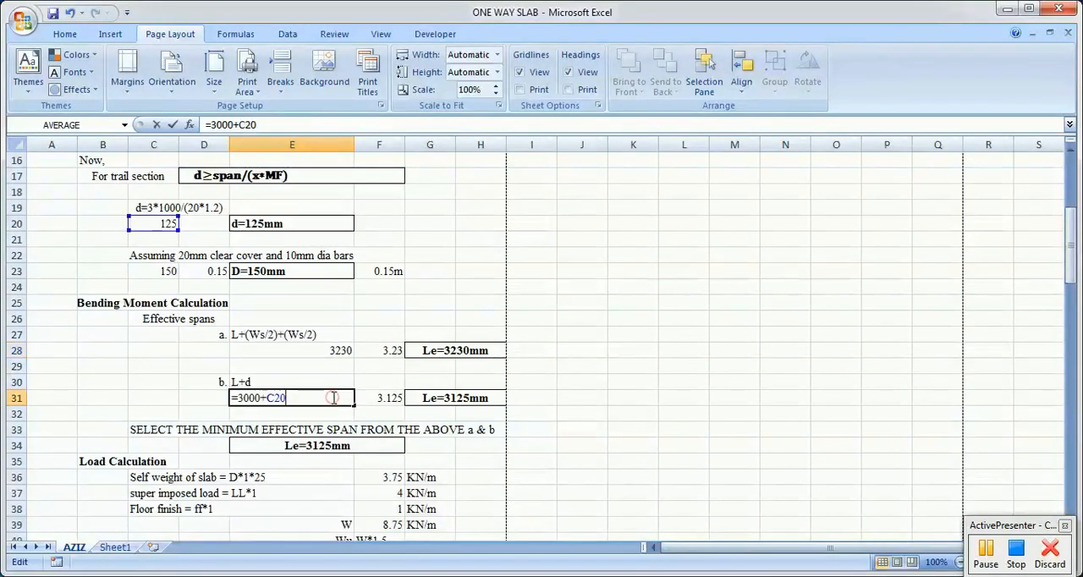
scroll(356, 394, "up", 1)
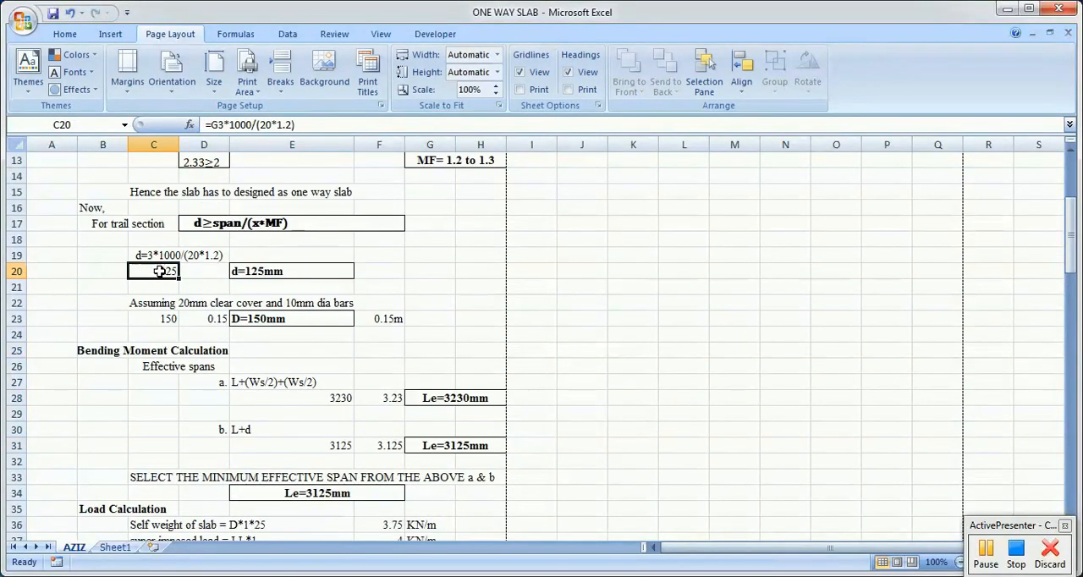
key("Escape")
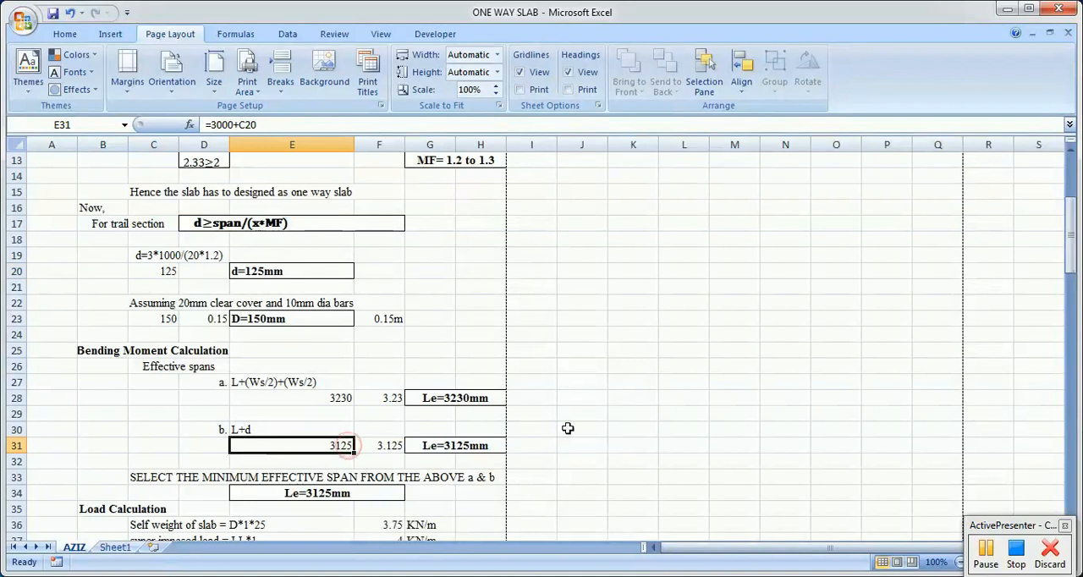
Step: Compare the stated effective spans Le for cases a and b with the minimum span selected in E34
scroll(567, 430, "down", 2)
left_click(462, 303)
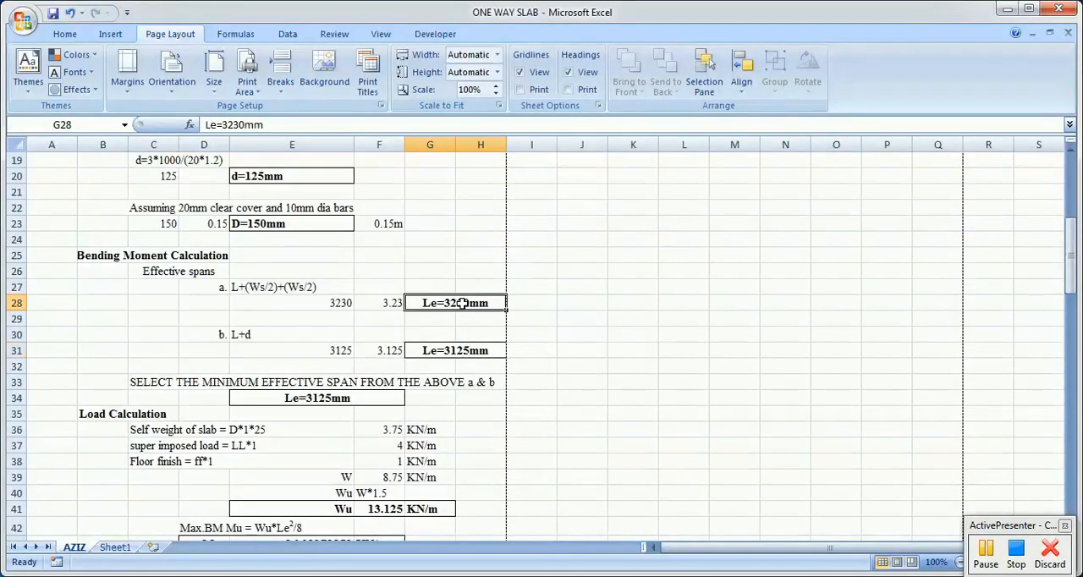
left_click(465, 349)
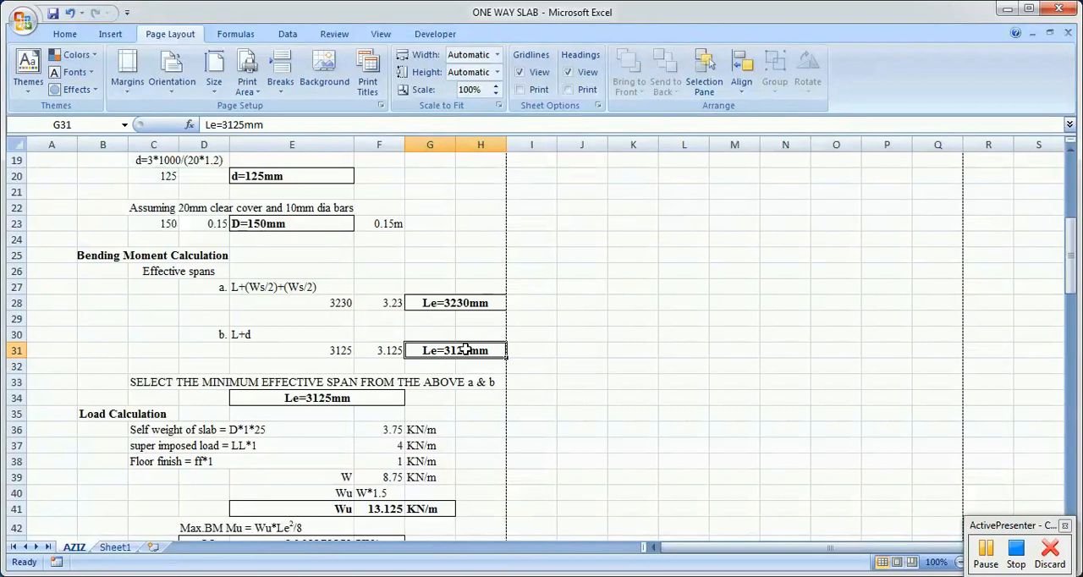
left_click(307, 402)
Step: Review the Load Calculation section's expressions for slab self weight, super imposed load and floor finish
scroll(443, 430, "down", 3)
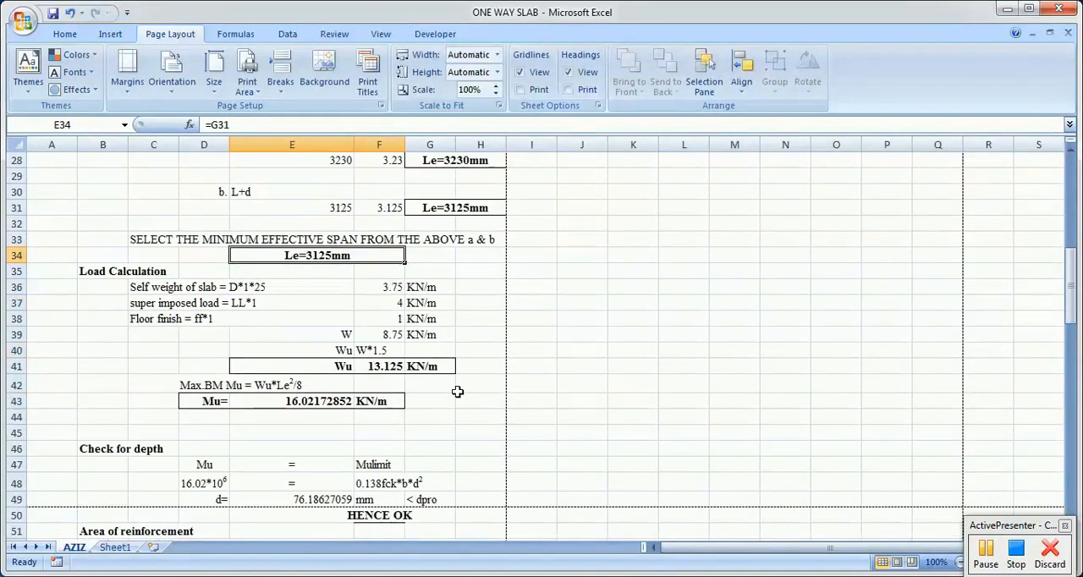
left_click(523, 403)
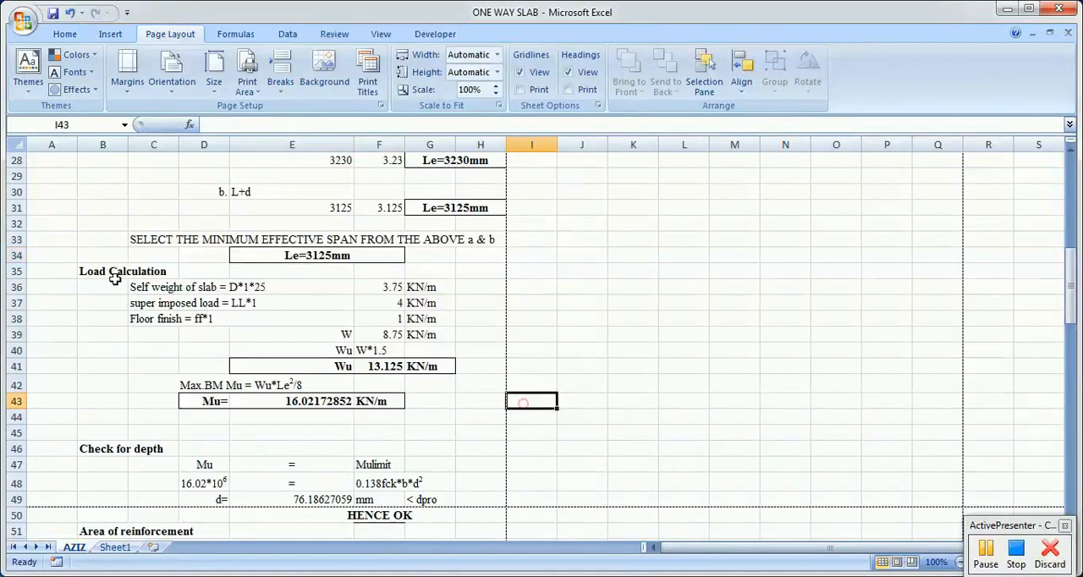
left_click(116, 272)
left_click(147, 286)
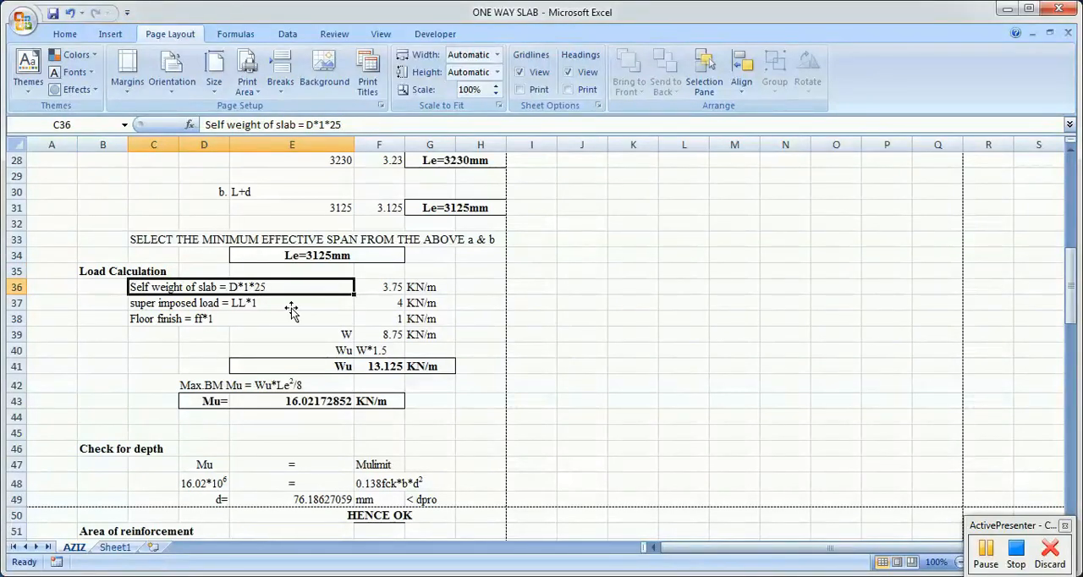
left_click_drag(290, 306, 292, 320)
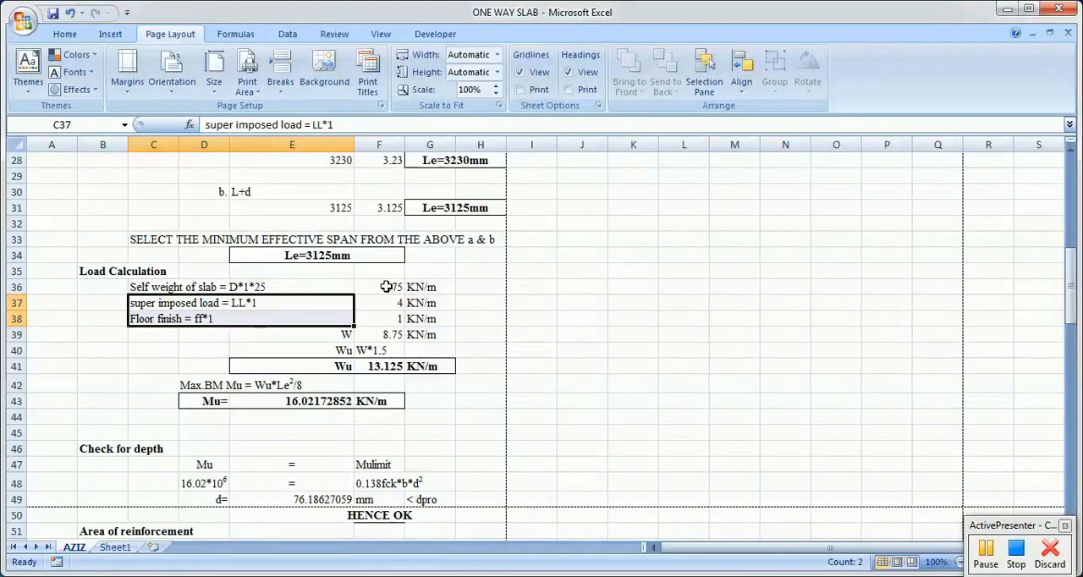
Step: Examine the slab self weight formula in F36 and trace its D23 reference to the overall depth in metres
double_click(385, 287)
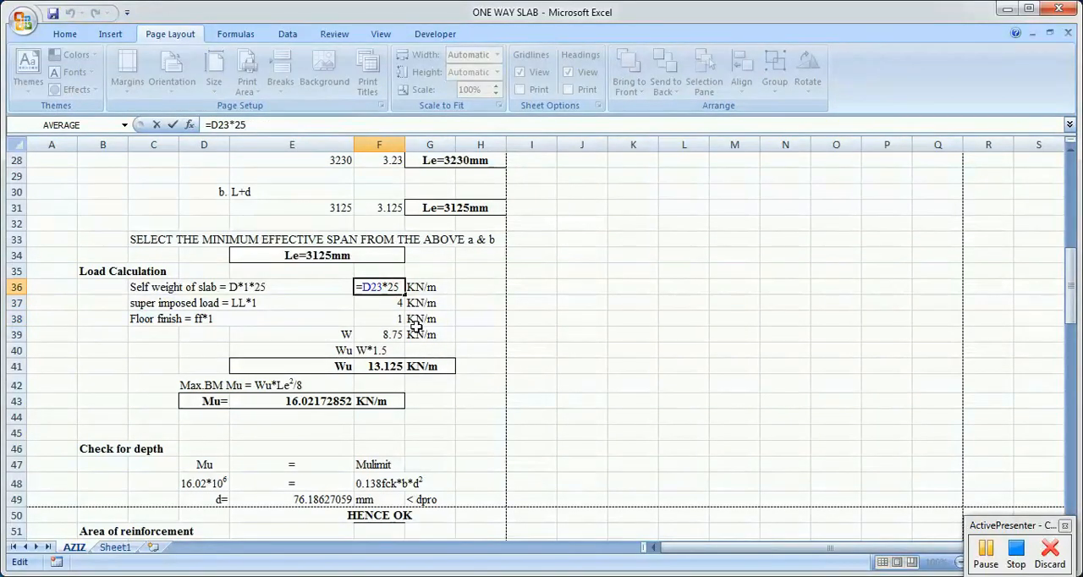
scroll(404, 343, "up", 6)
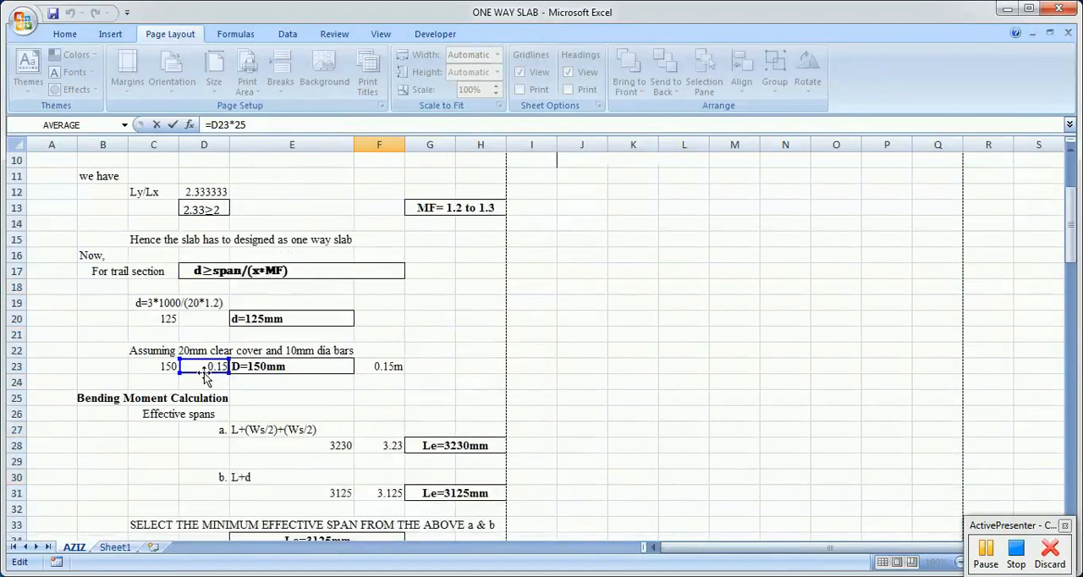
scroll(501, 372, "down", 7)
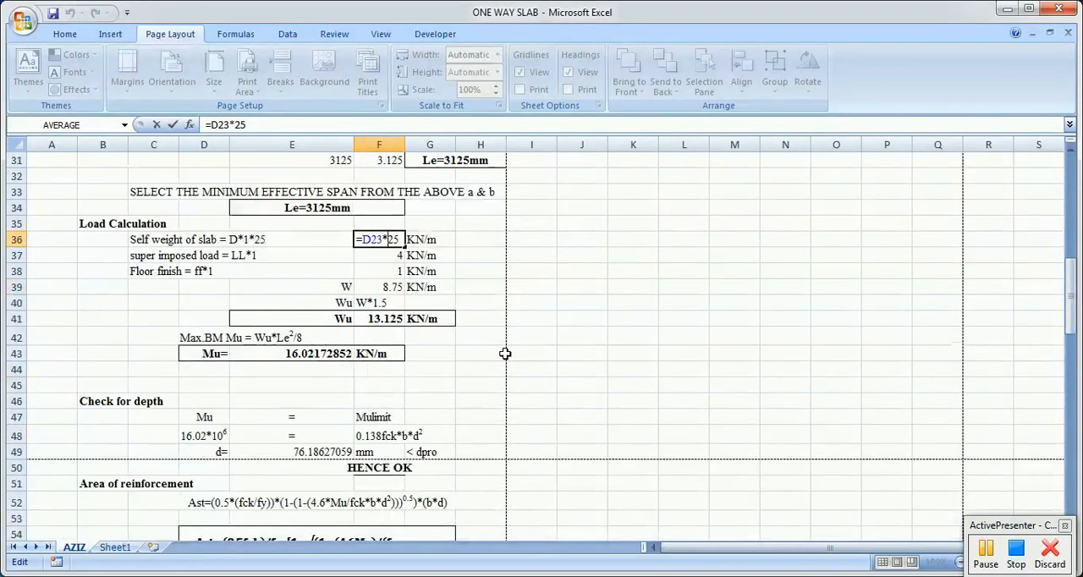
left_click(391, 240)
type("1*")
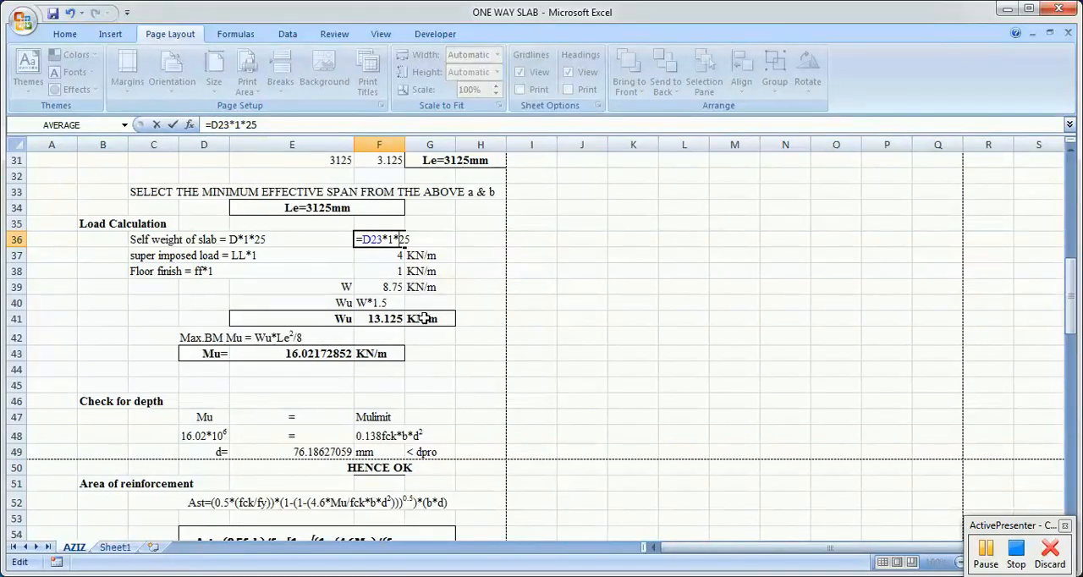
scroll(484, 333, "up", 10)
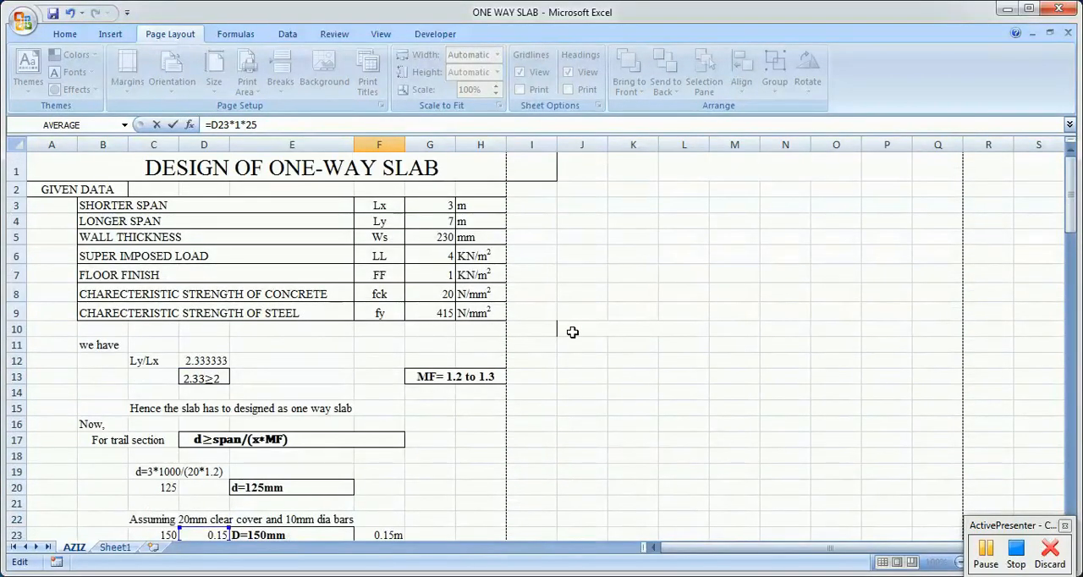
scroll(572, 332, "down", 9)
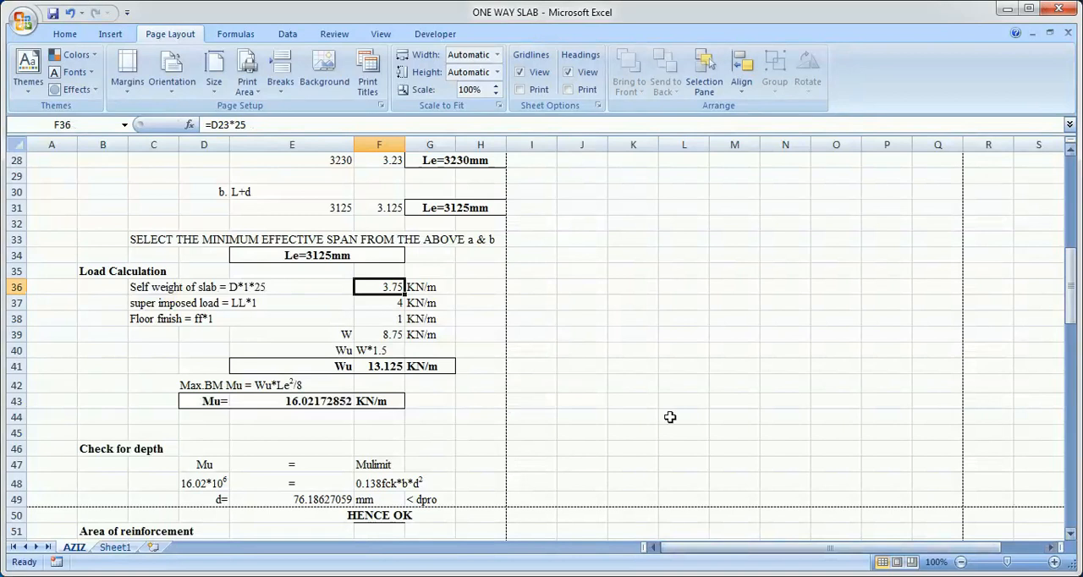
left_click(926, 576)
left_click(926, 517)
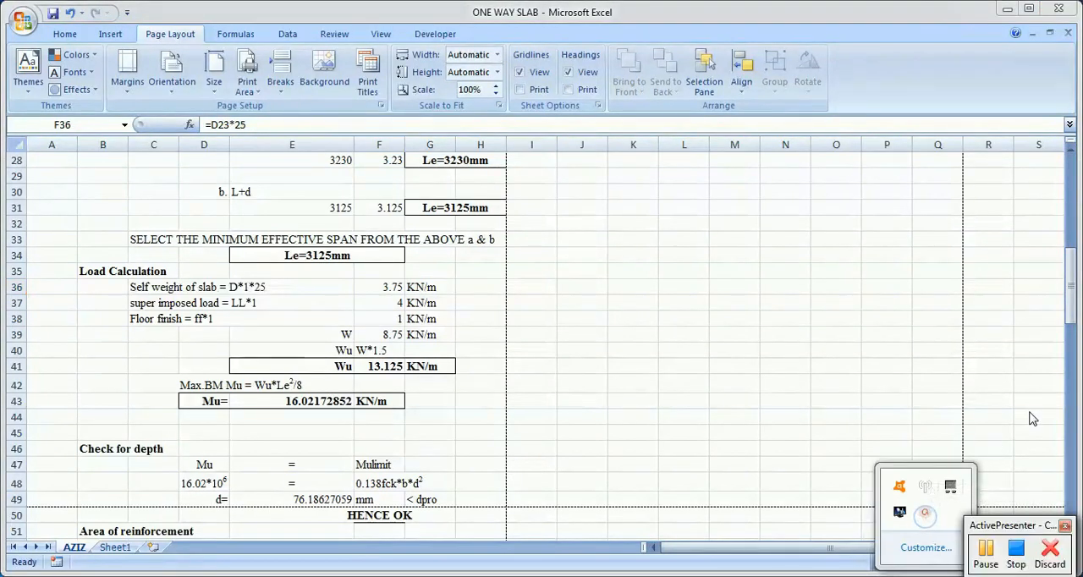
left_click(386, 302)
left_click(373, 287)
double_click(359, 287)
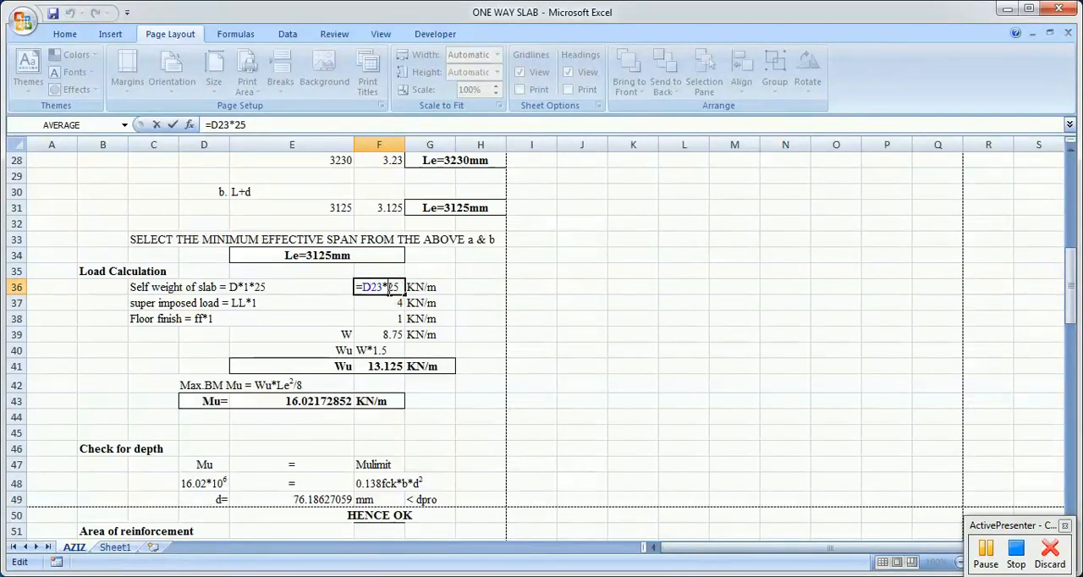
type("1*")
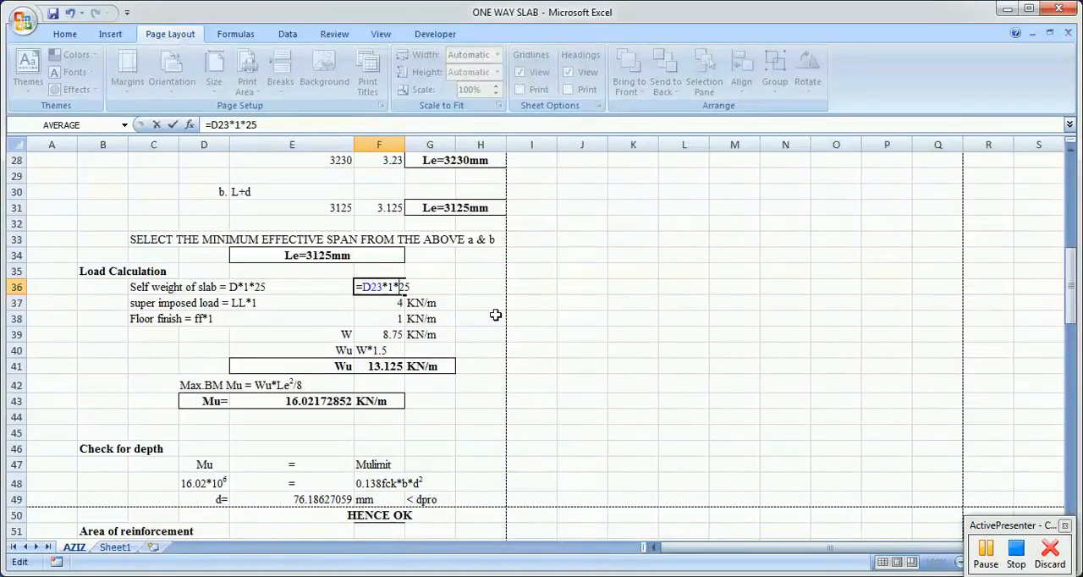
left_click(512, 309)
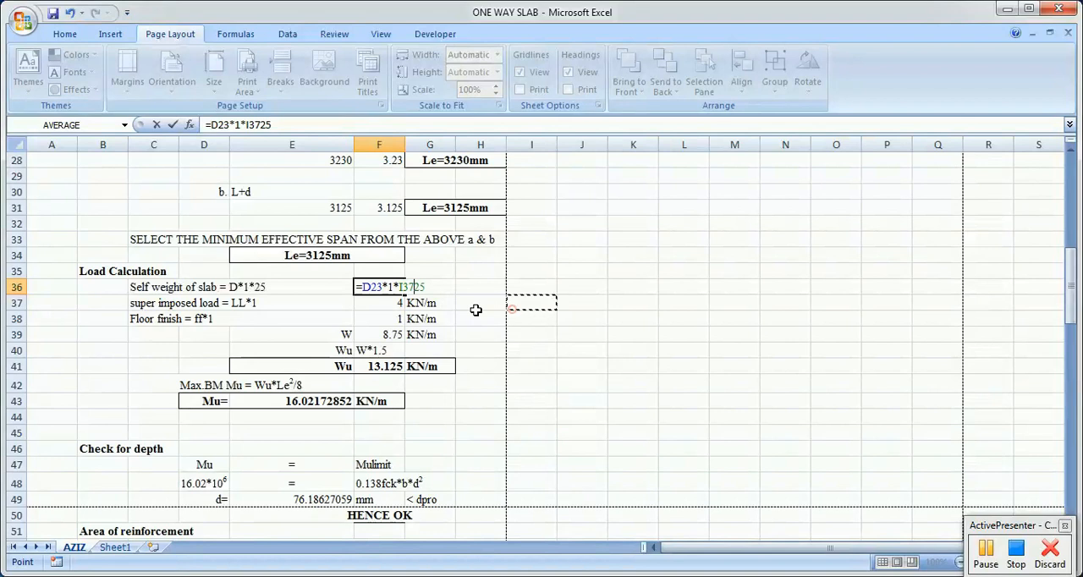
key("BackSpace")
key("BackSpace")
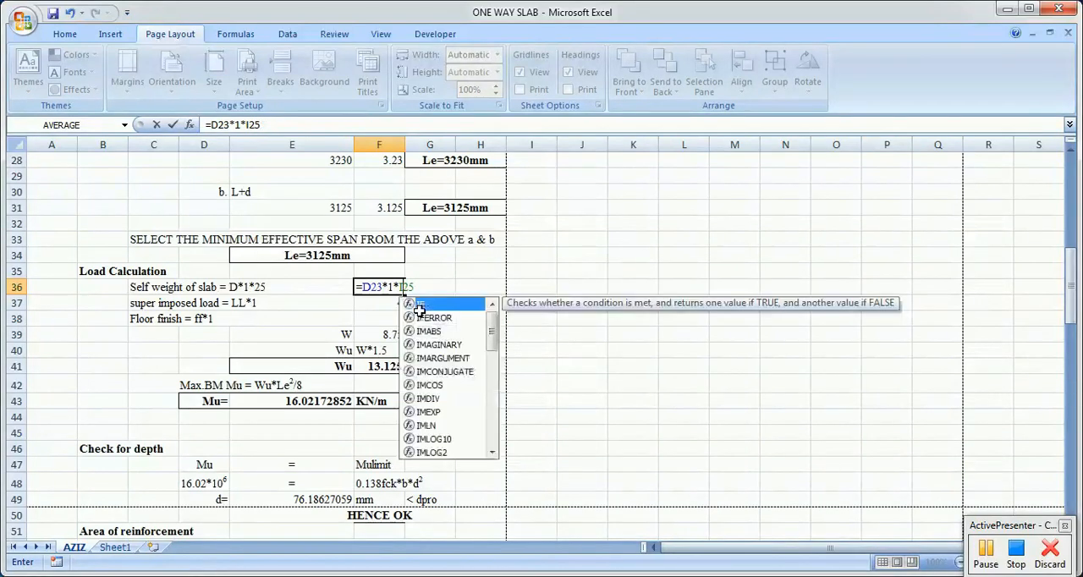
key("Escape")
key("Escape")
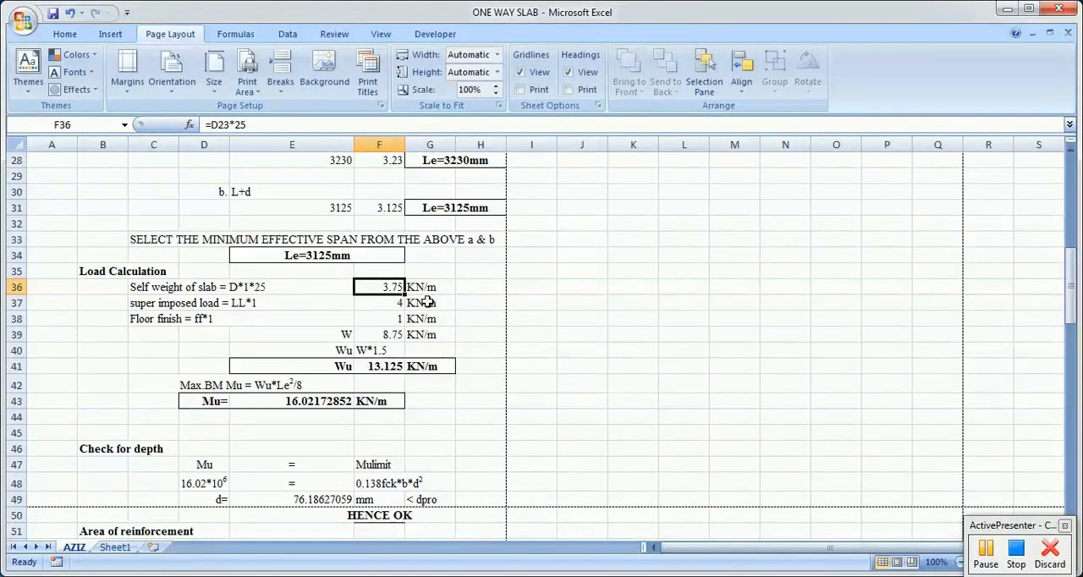
Step: Change the slab self weight formula in F36 to =D23*1*25 and check its 25 factor
double_click(385, 288)
type("1*")
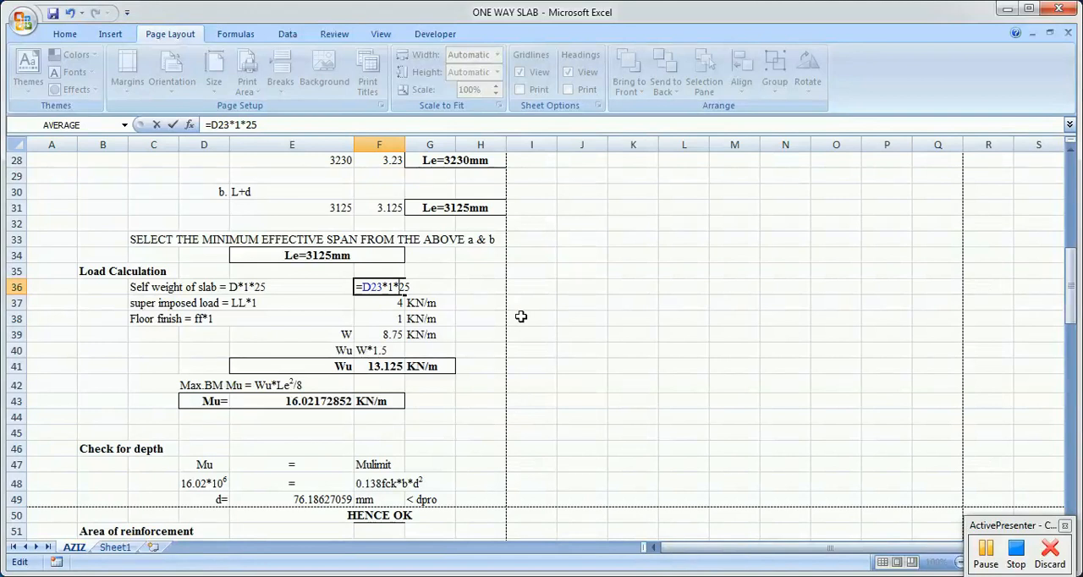
key("Return")
double_click(387, 288)
left_click_drag(389, 287, 400, 287)
left_click(413, 288)
left_click(411, 334)
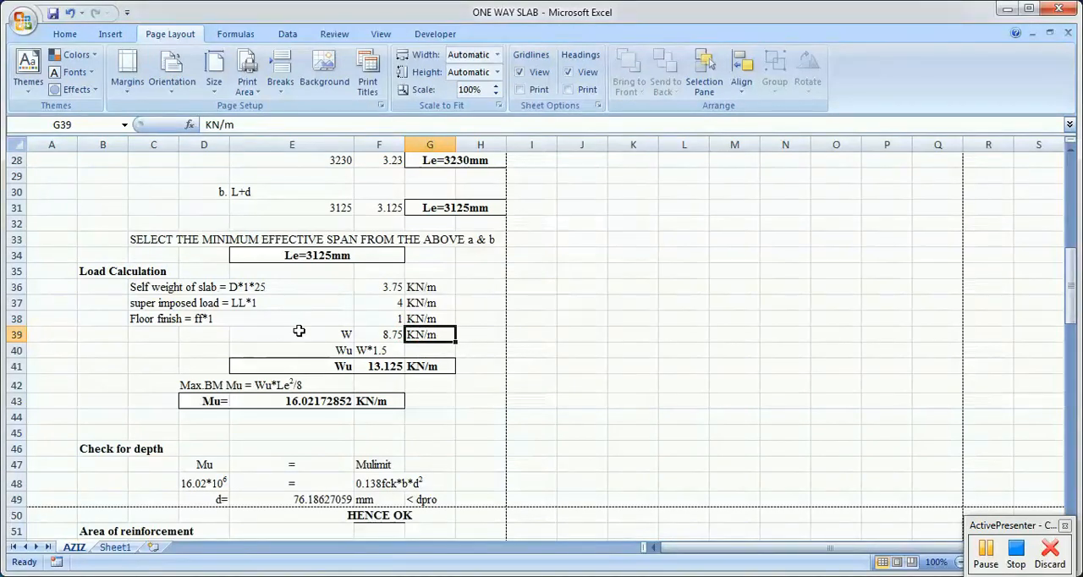
Step: Trace the super imposed load in F37 and floor finish in F38 to the given data cells G6 and G7
scroll(299, 331, "up", 9)
left_click(431, 257)
scroll(498, 358, "down", 10)
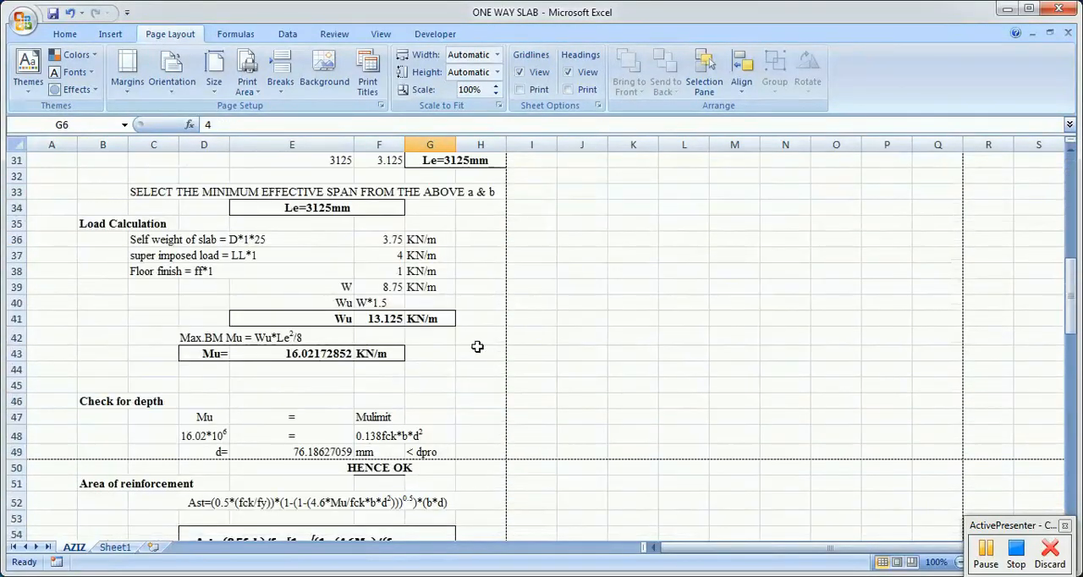
left_click(252, 256)
left_click(386, 255)
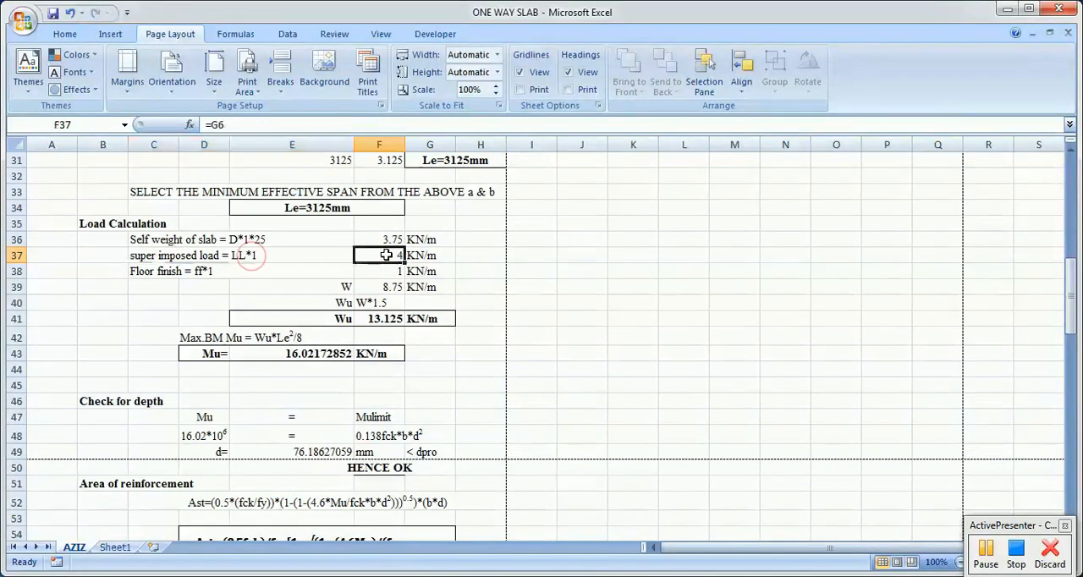
left_click(195, 272)
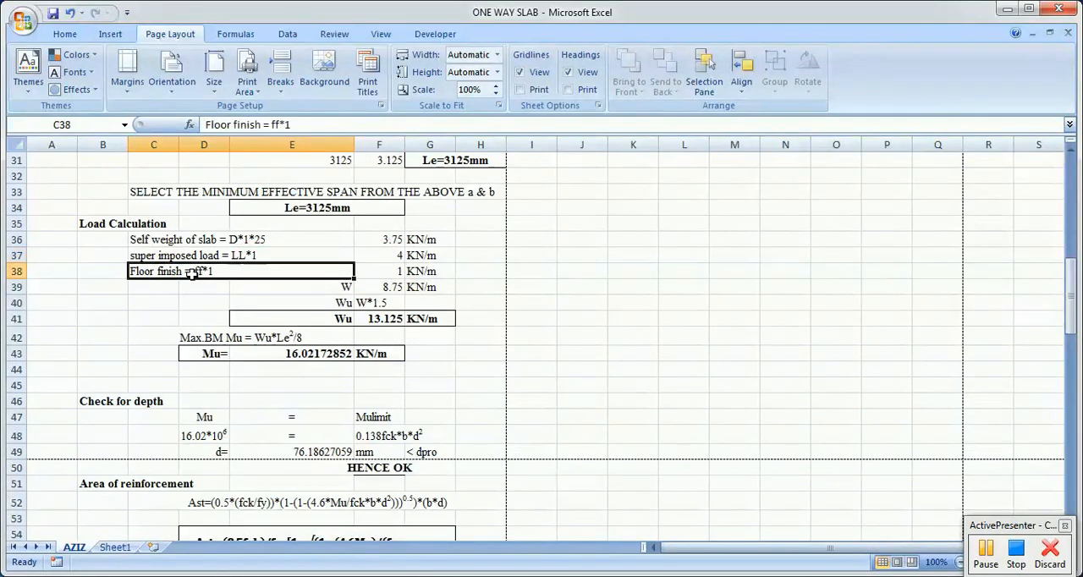
left_click(393, 272)
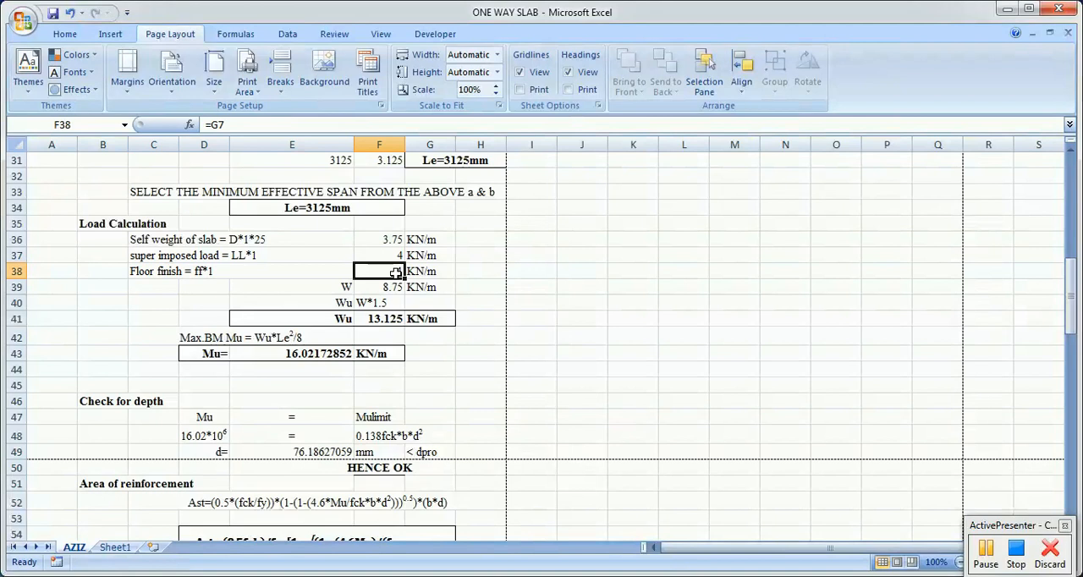
Step: Examine the total load W formula in F39 against the three loads in F36 to F38
left_click_drag(393, 240, 395, 275)
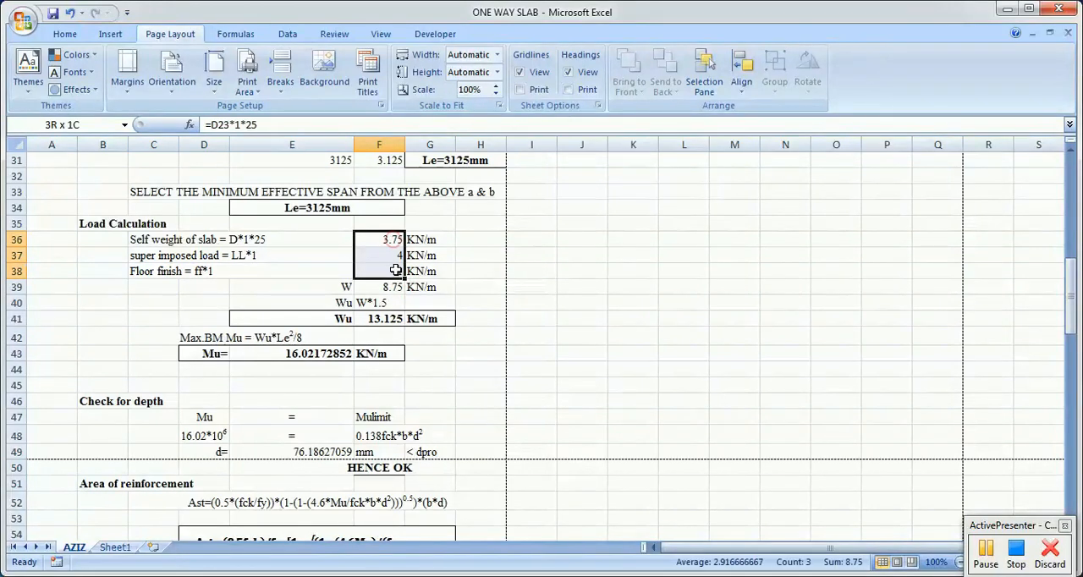
double_click(394, 289)
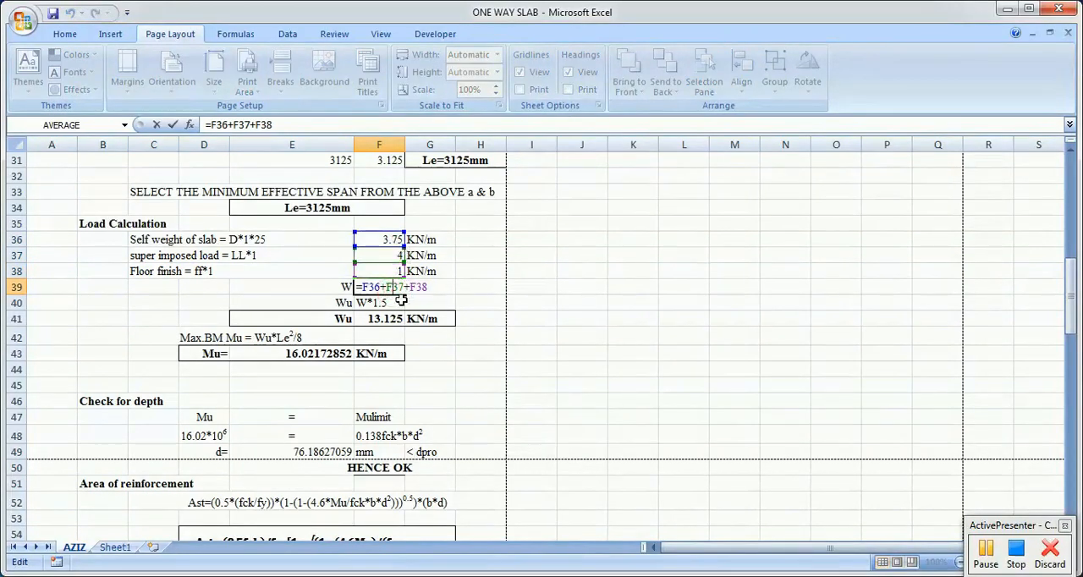
key("ctrl+Return")
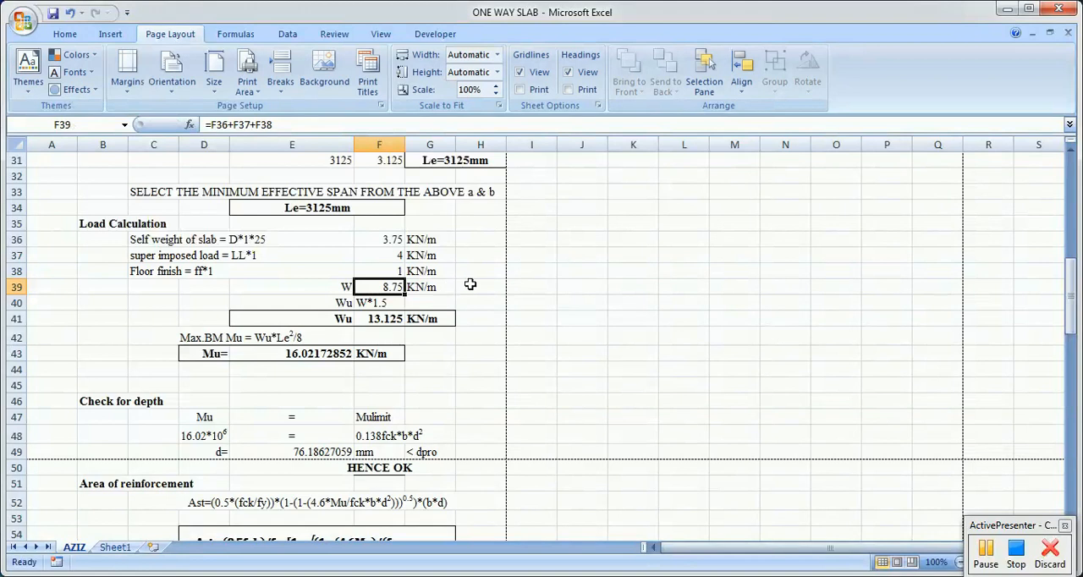
Step: Demonstrate the total load by entering =F36+F37+F38 in H39, and clear that cell again
left_click(469, 286)
type("=")
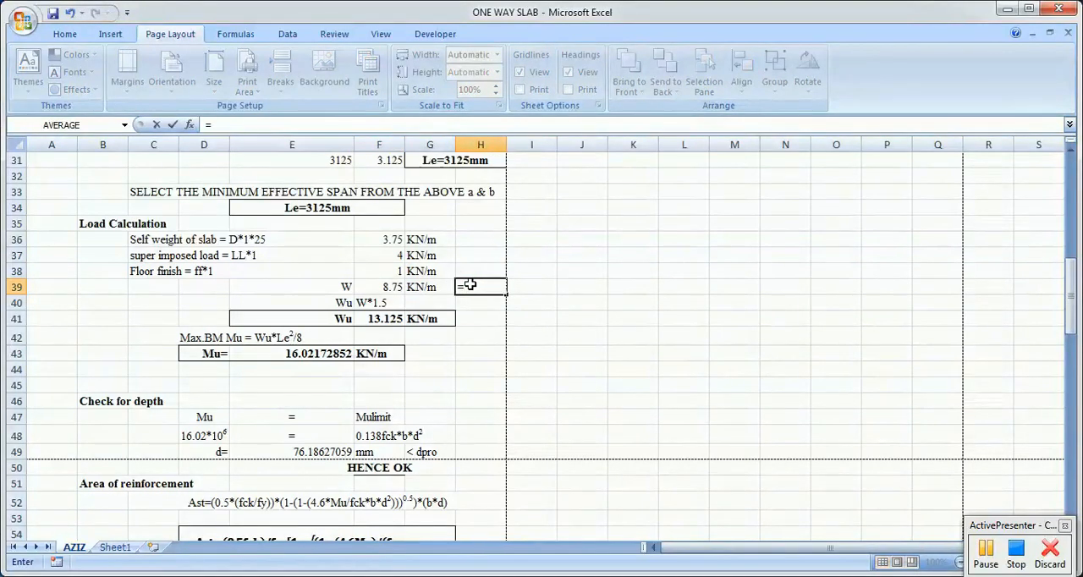
left_click(391, 241)
type("+")
left_click(391, 255)
type("+")
left_click(383, 267)
key("Return")
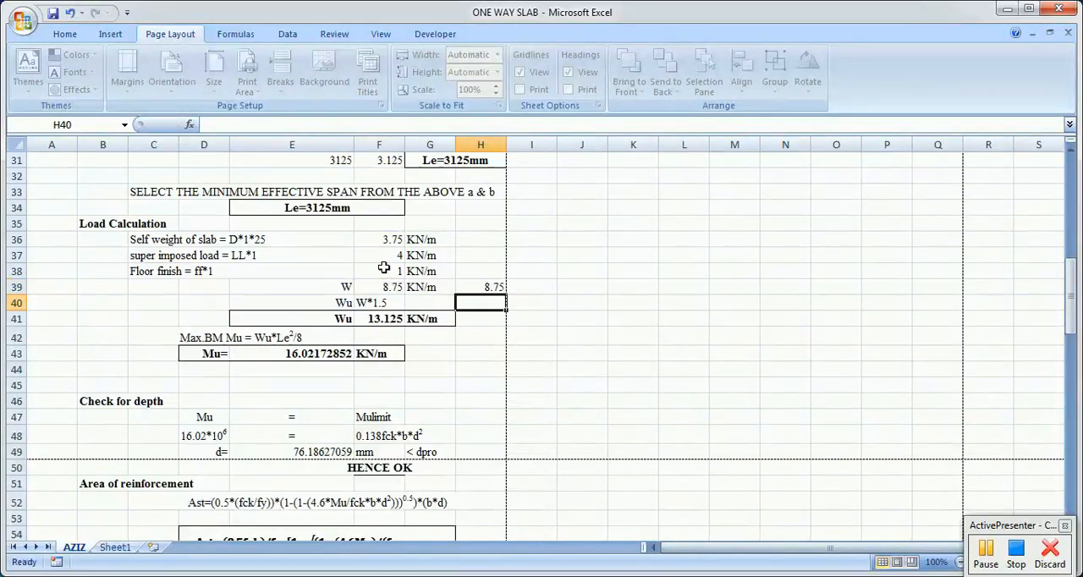
key("Up")
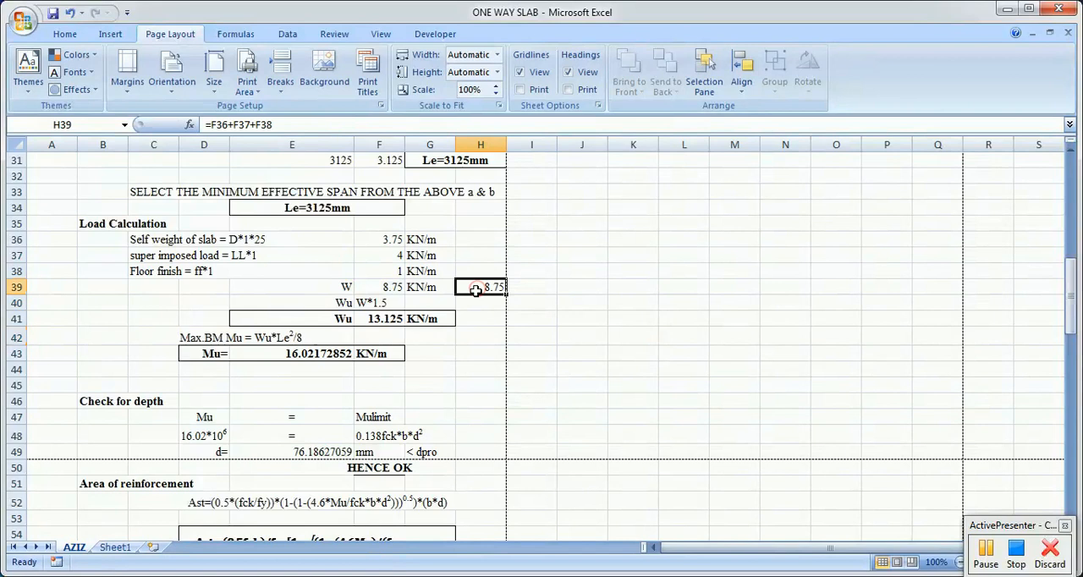
key("Delete")
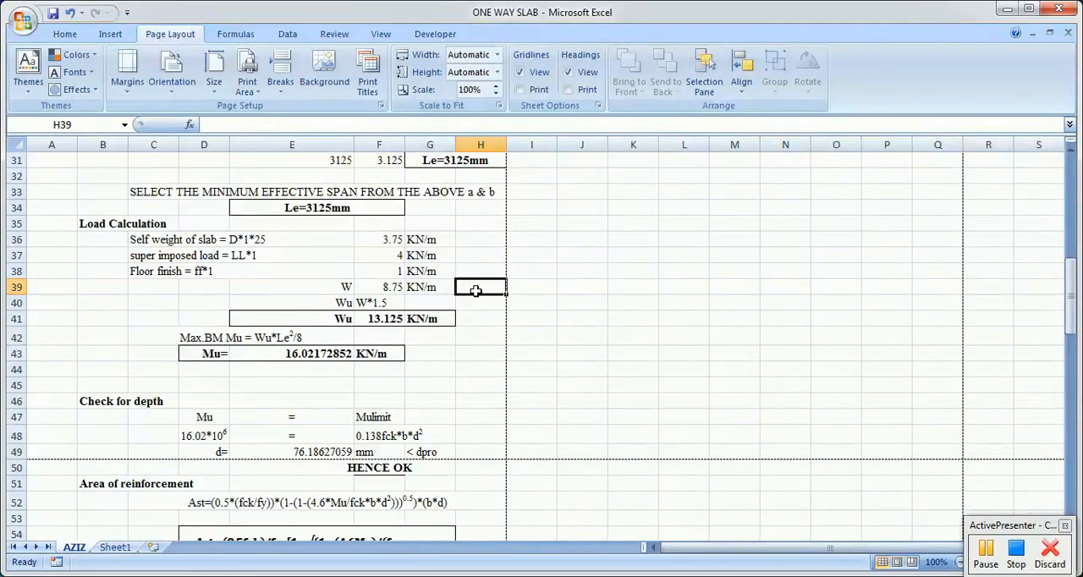
Step: Examine the W*1.5 expression and the factored load Wu formula in F41, tracing its F39 reference
left_click(348, 304)
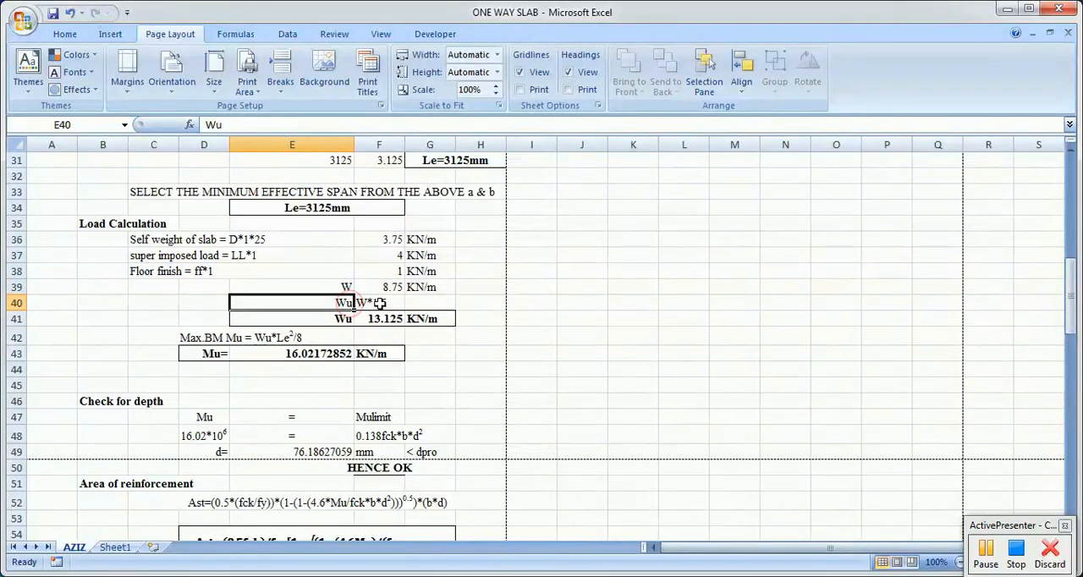
left_click(378, 303)
left_click(388, 288)
left_click(389, 317)
double_click(388, 318)
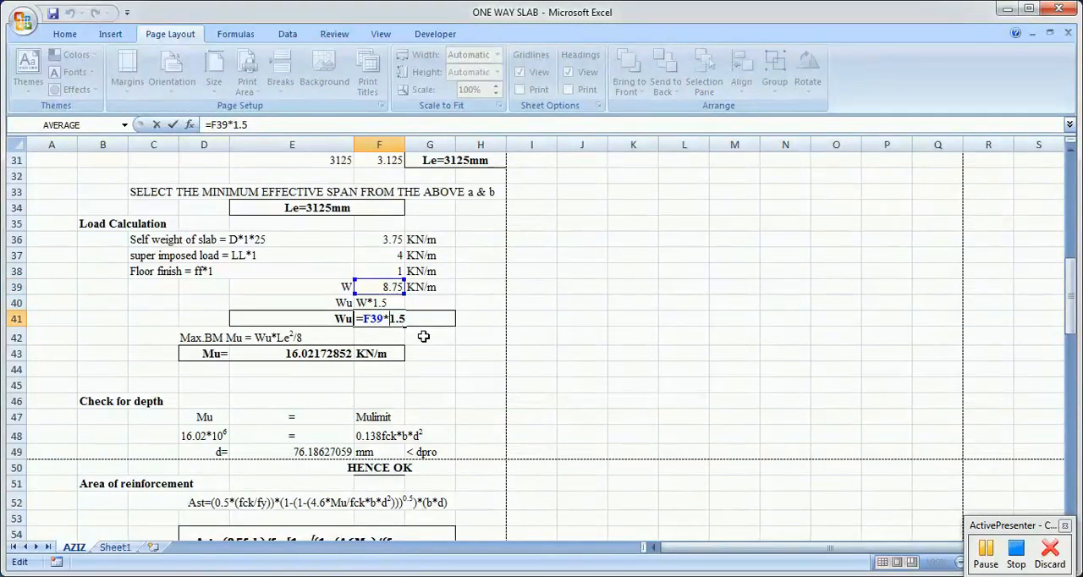
key("Escape")
Step: Demonstrate the factored load by entering =F39*1.5 in I41, and clear that cell again
left_click(481, 317)
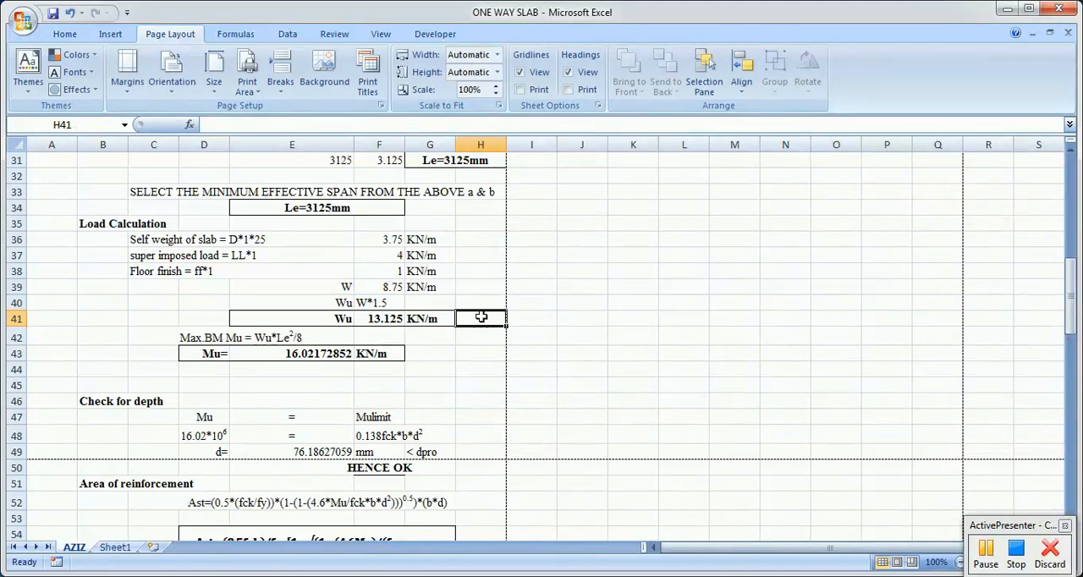
type("=")
key("BackSpace")
left_click(533, 321)
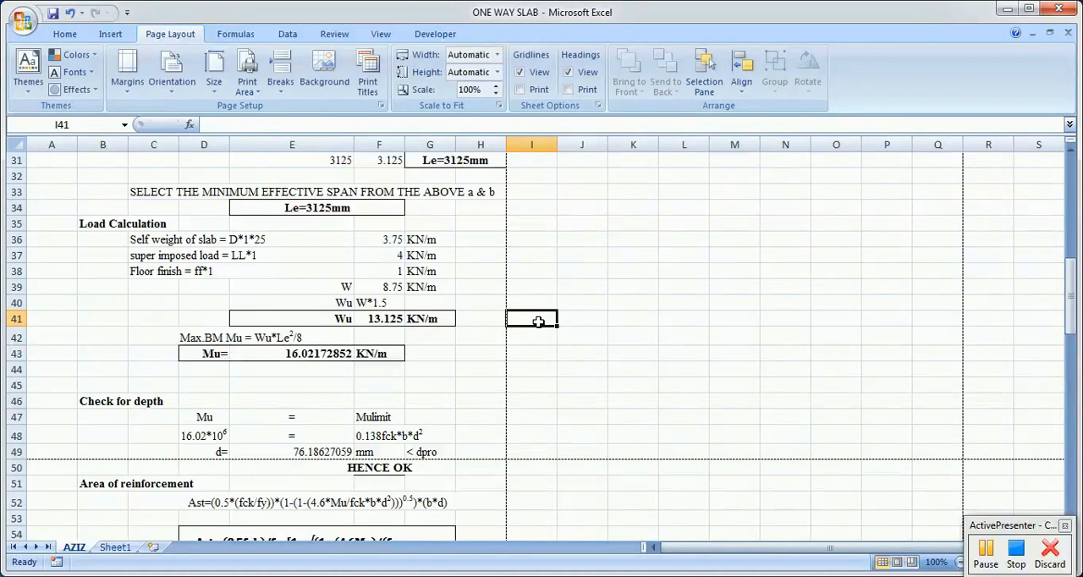
type("=")
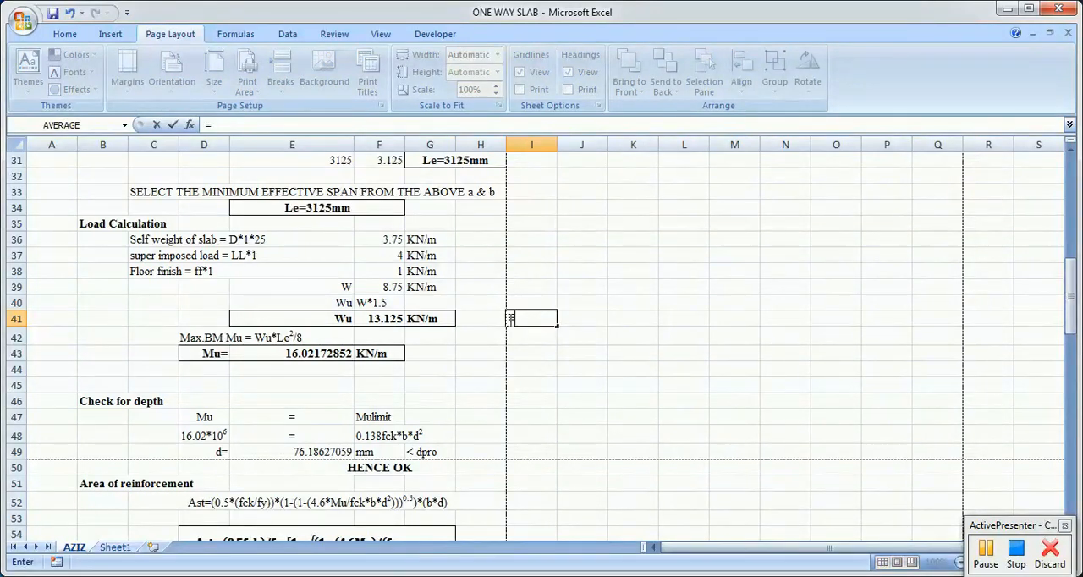
left_click(393, 285)
type("*")
key("Return")
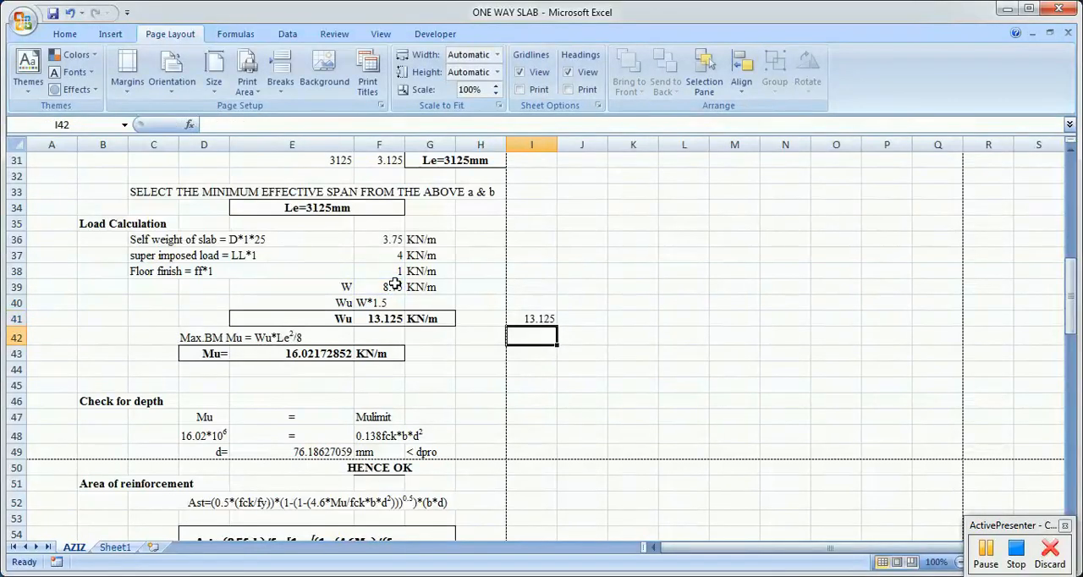
left_click(536, 318)
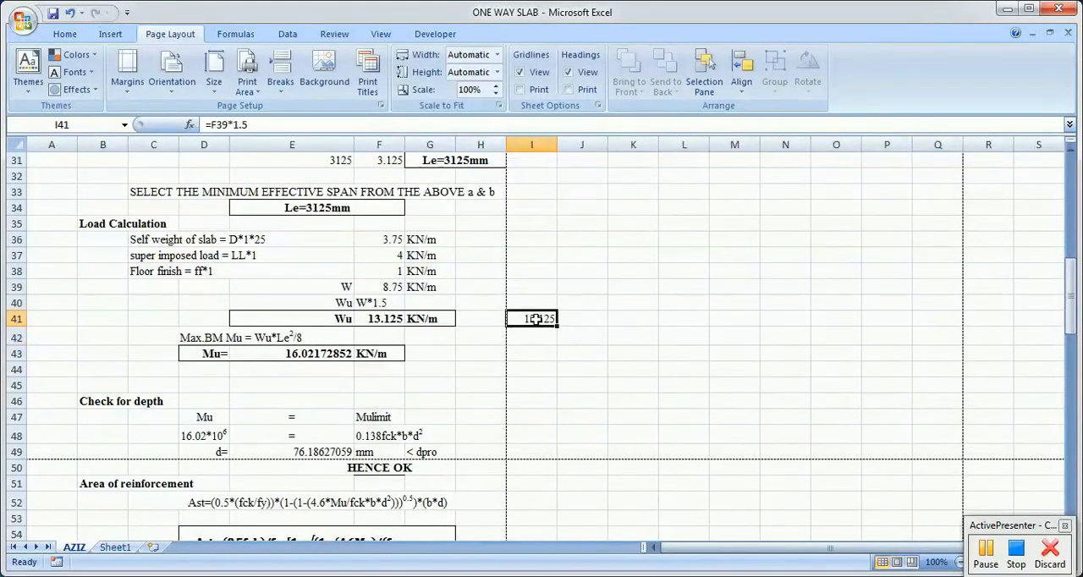
key("Delete")
Step: Start the bending moment formula =F41*3.125^2 in J43, using the factored load Wu and the effective span in metres
left_click(550, 354)
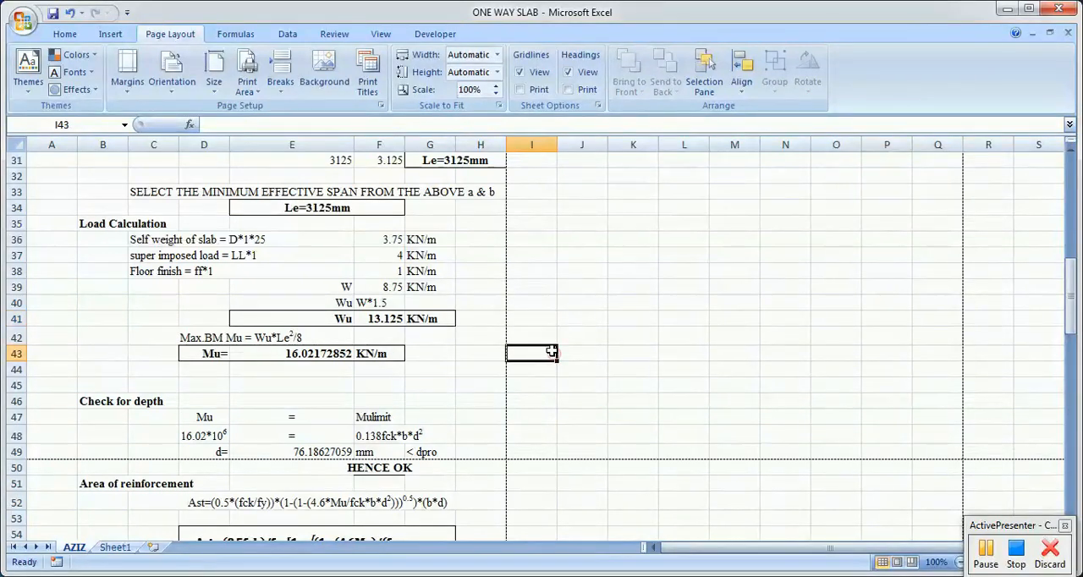
left_click(187, 359)
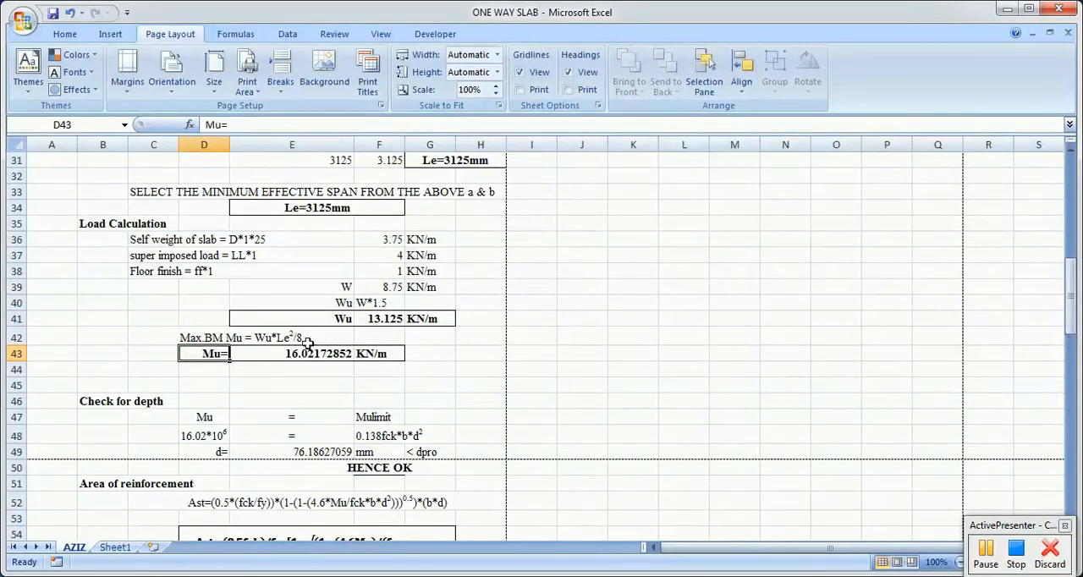
left_click(542, 356)
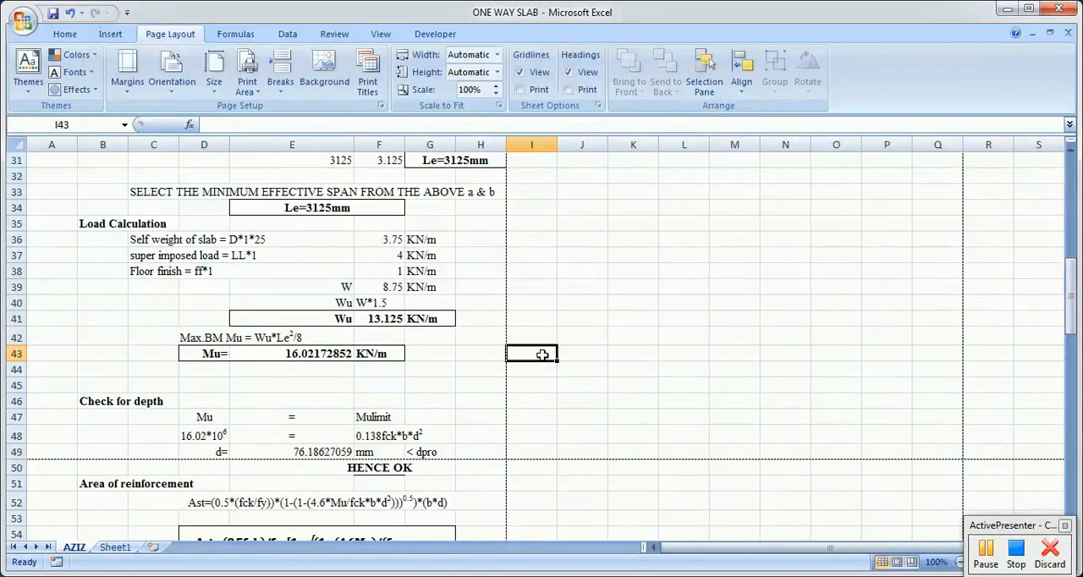
left_click(577, 351)
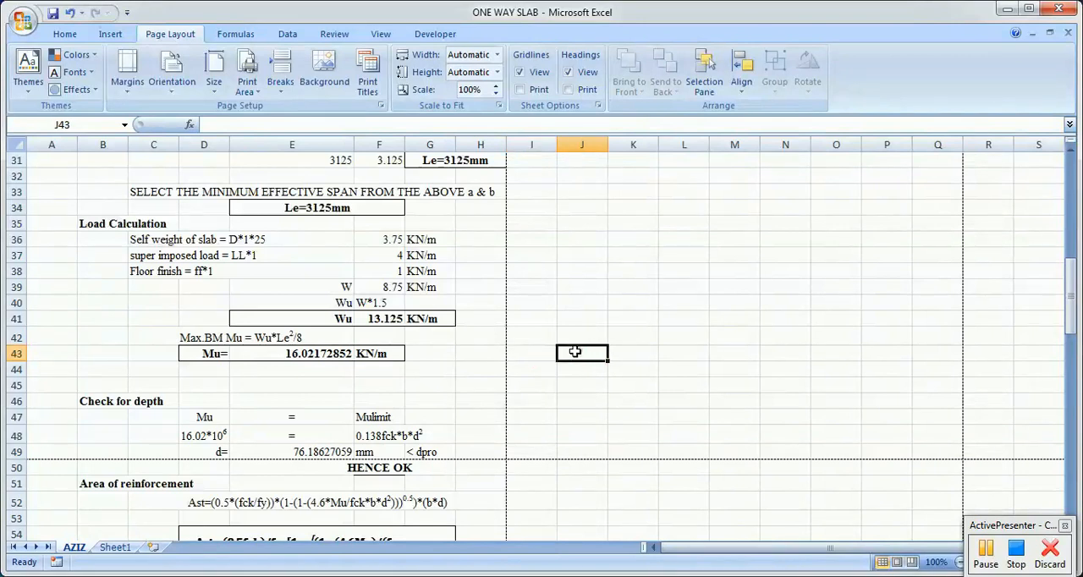
type("=")
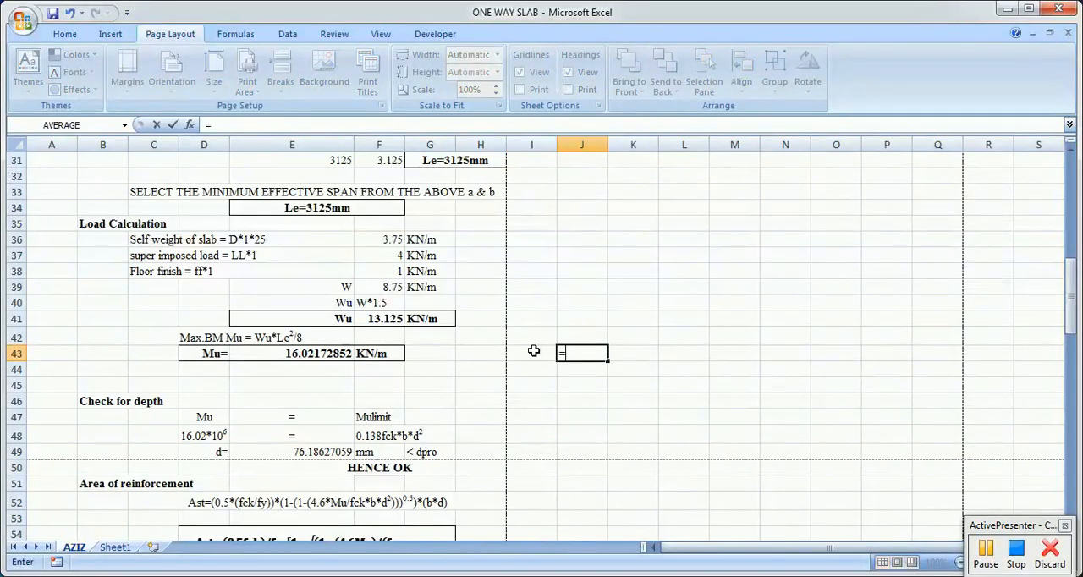
left_click(387, 319)
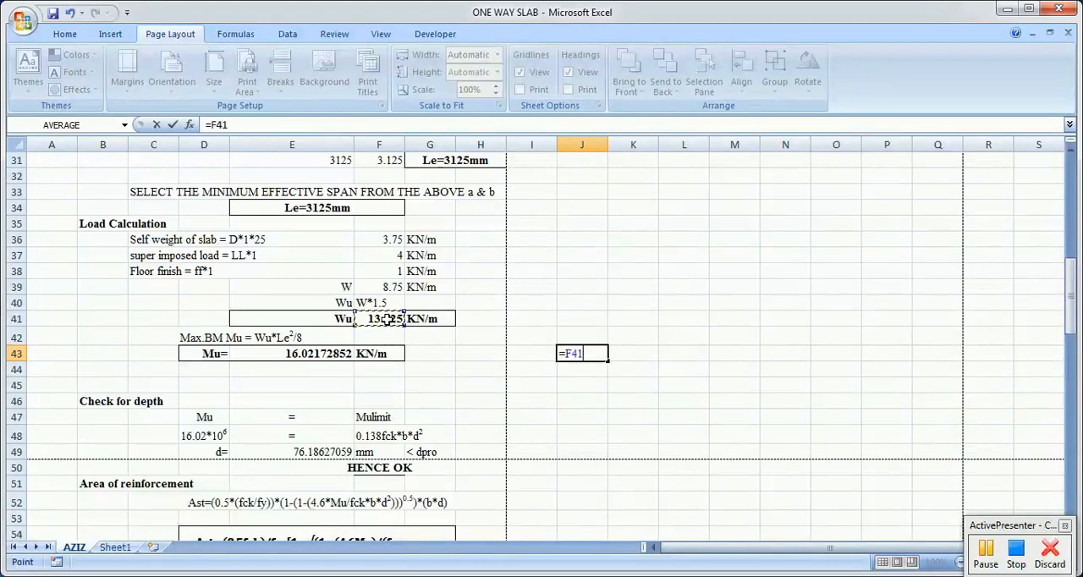
type("*")
scroll(496, 460, "up", 10)
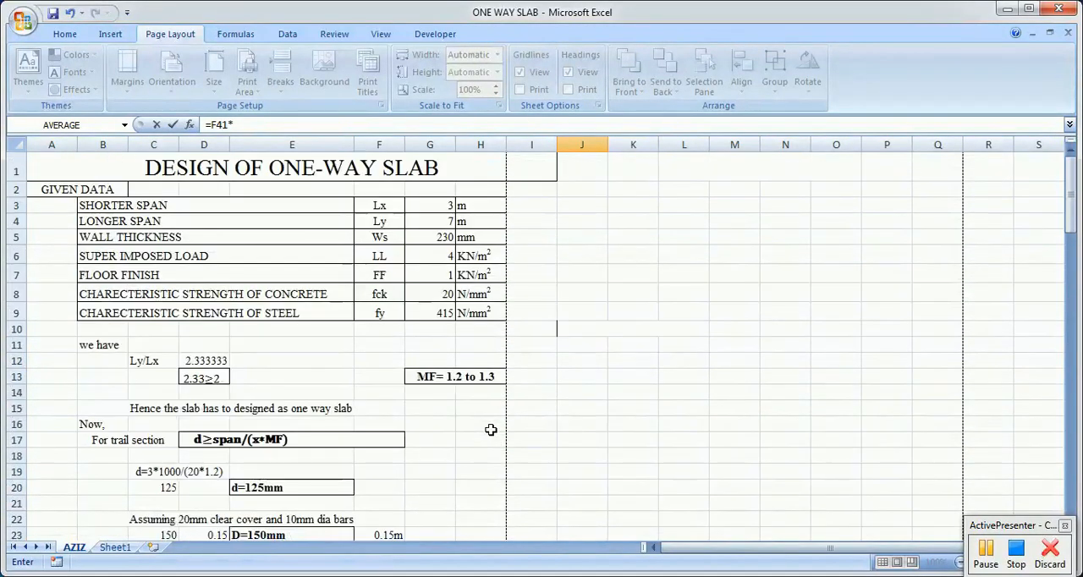
scroll(505, 286, "down", 7)
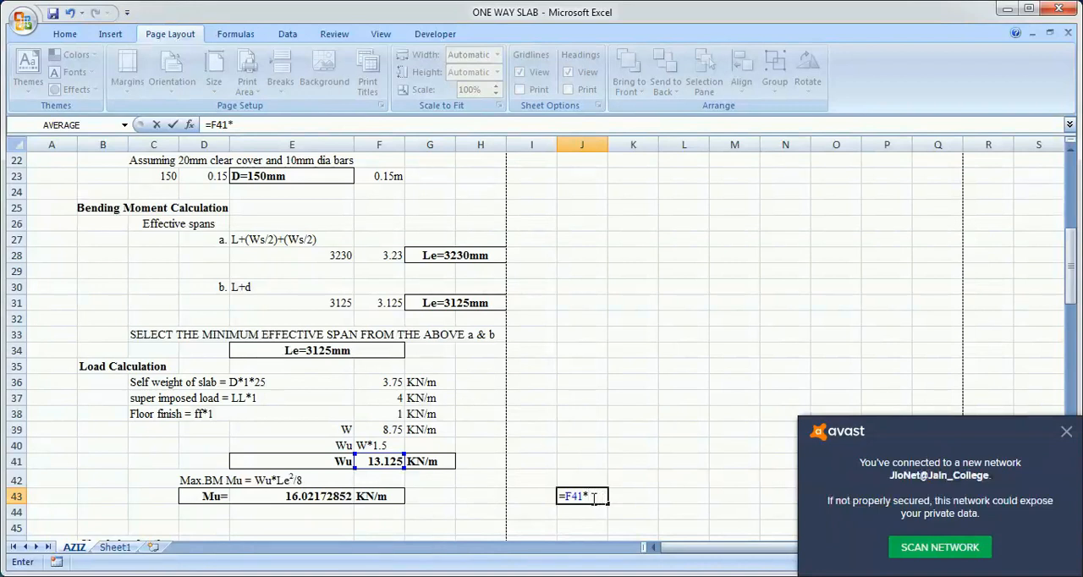
type("3.125^2")
Step: Enclose F41*3.125^2 in parentheses in the J43 formula and divide it by 2
left_click(565, 496)
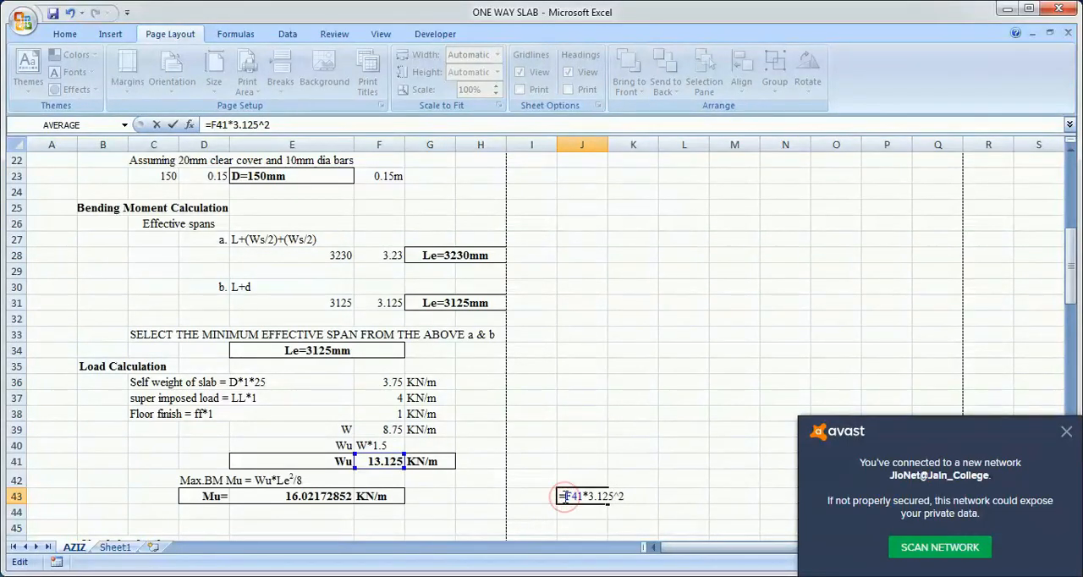
type("(")
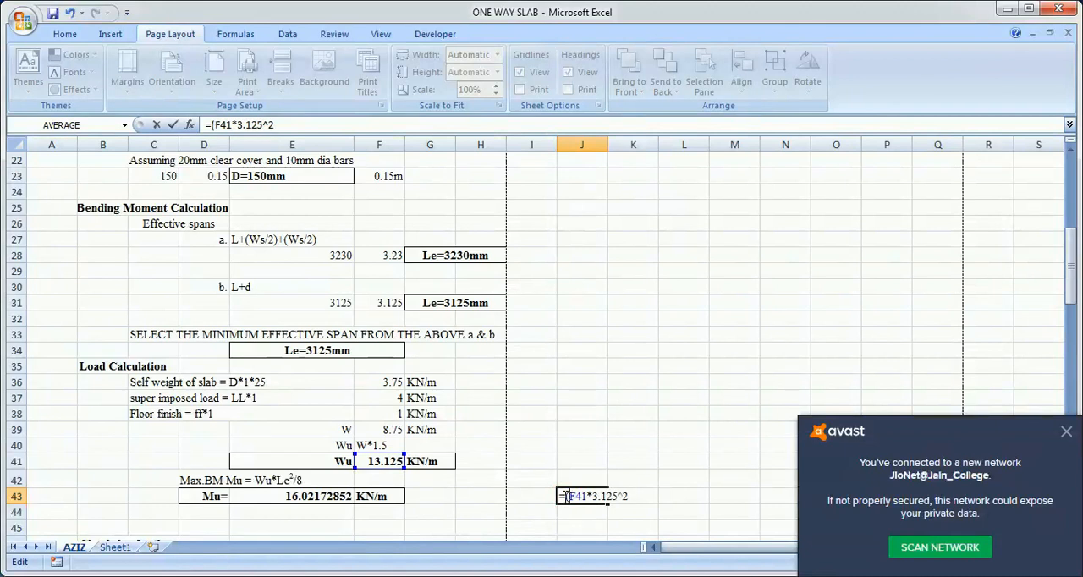
left_click(632, 497)
type(")")
key("Return")
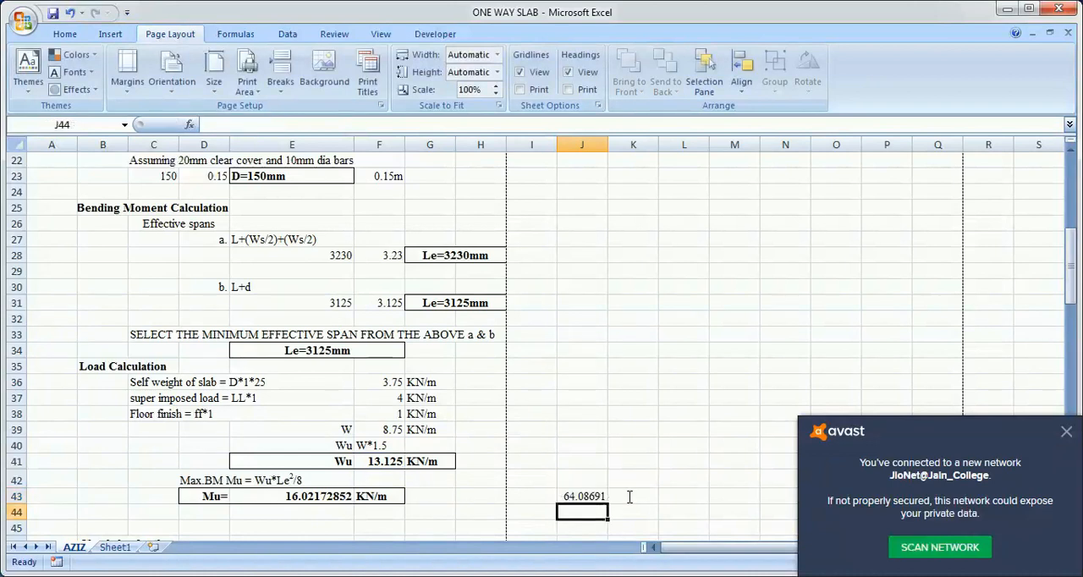
Step: Correct the divisor in the J43 bending moment formula to 8 and review the formula
left_click(585, 494)
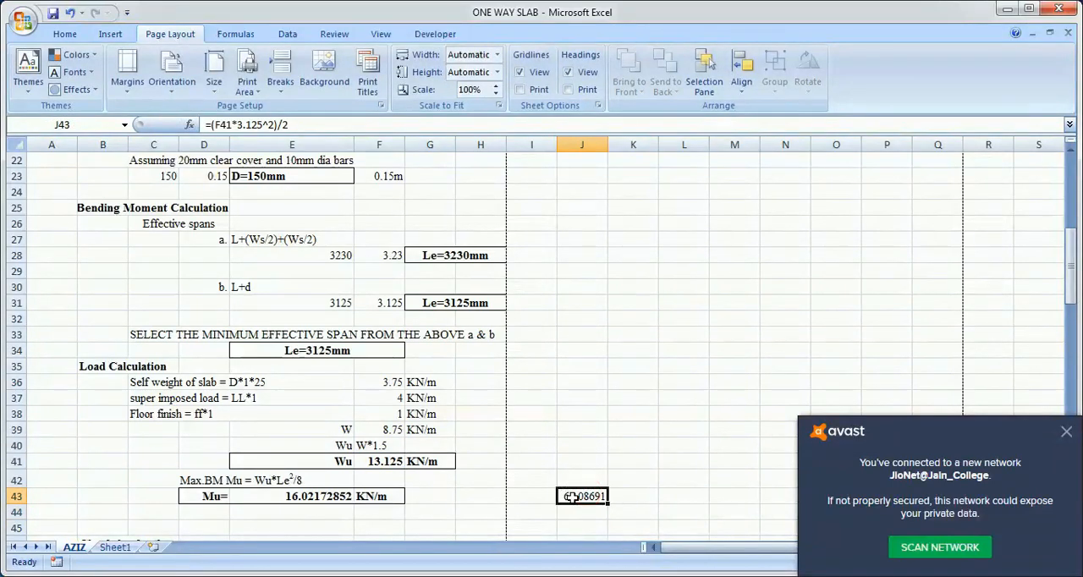
double_click(586, 494)
key("BackSpace")
type("8")
key("Return")
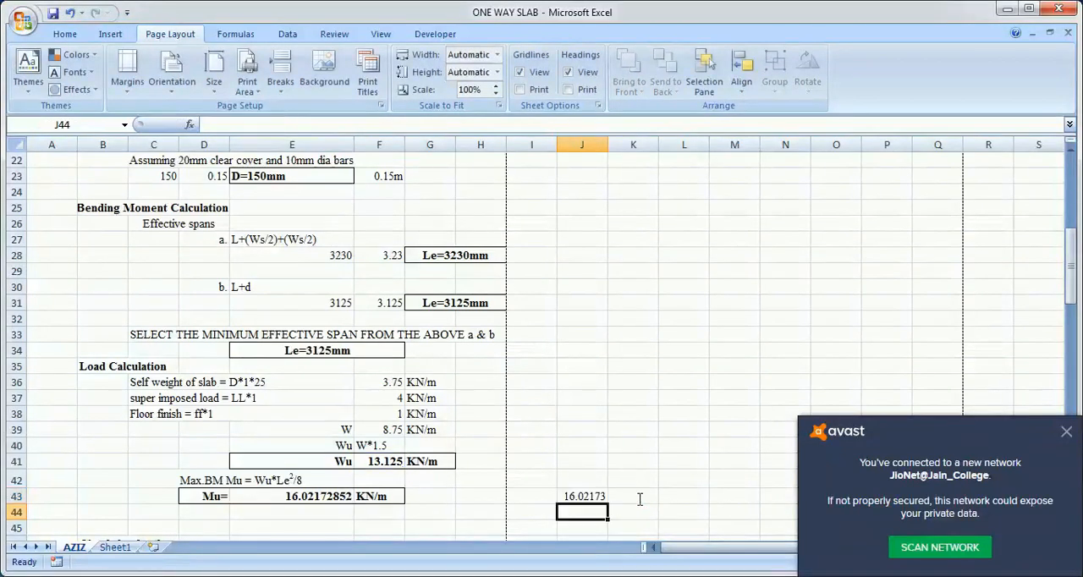
left_click(575, 492)
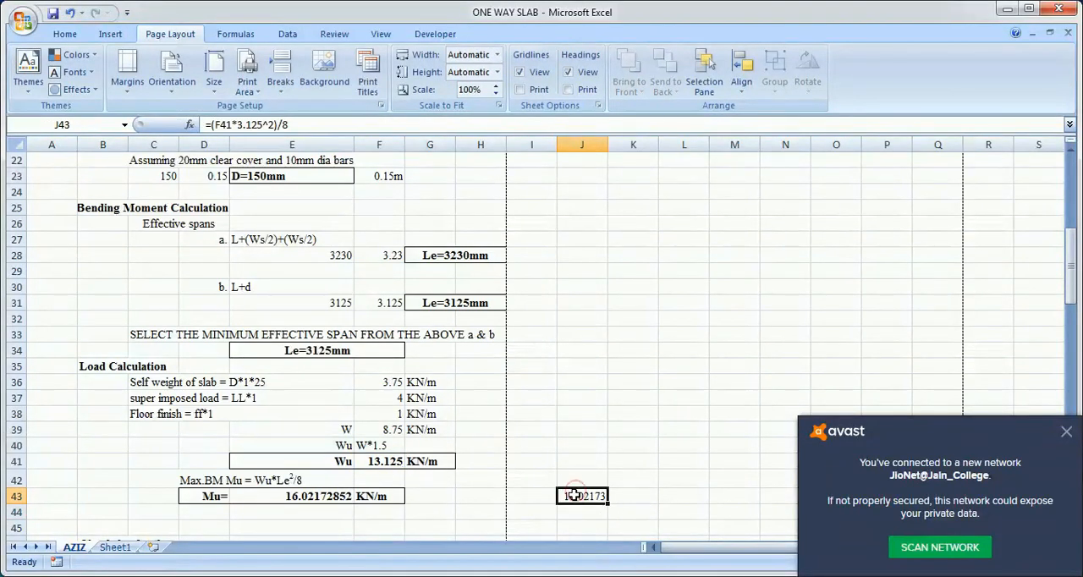
double_click(576, 492)
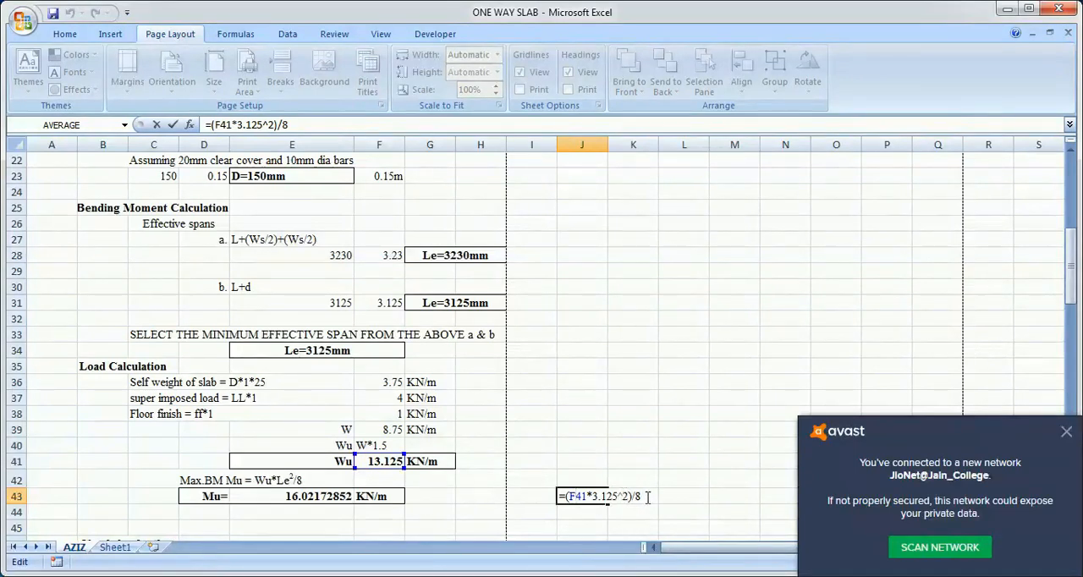
left_click(466, 511)
Step: Highlight the Mu label in D47 and the Mulimit label in F47 of the depth check with yellow fill
scroll(455, 518, "down", 3)
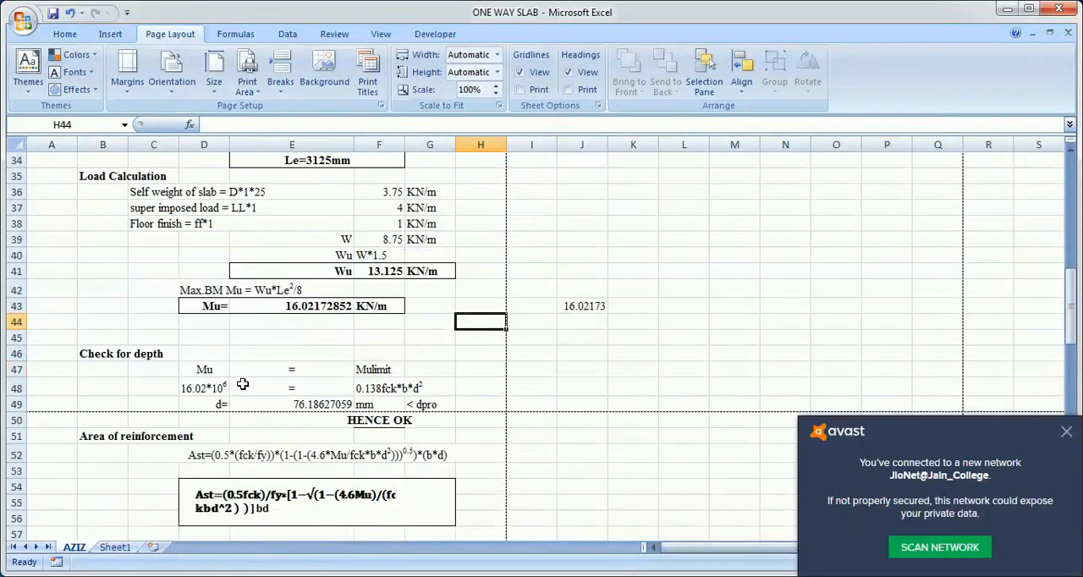
left_click(217, 372)
left_click(389, 369)
left_click(216, 370)
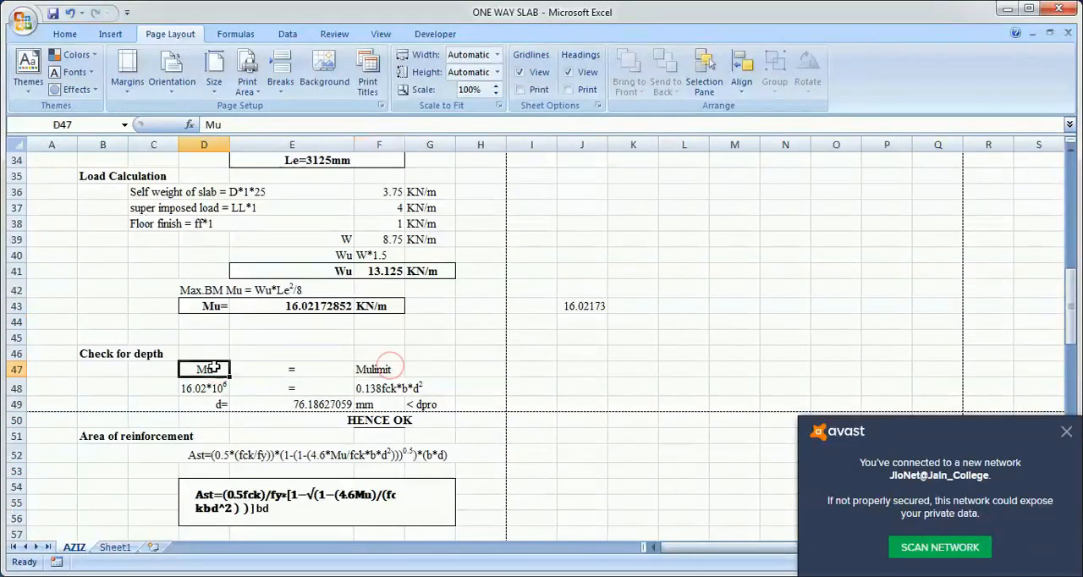
left_click(64, 34)
left_click(241, 88)
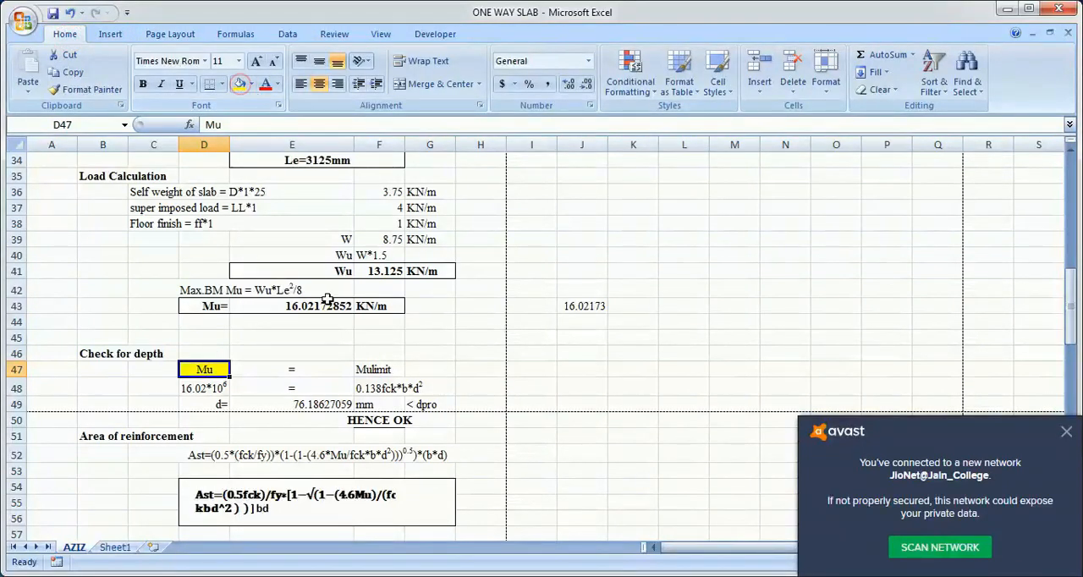
left_click(377, 368)
left_click(241, 85)
left_click(494, 339)
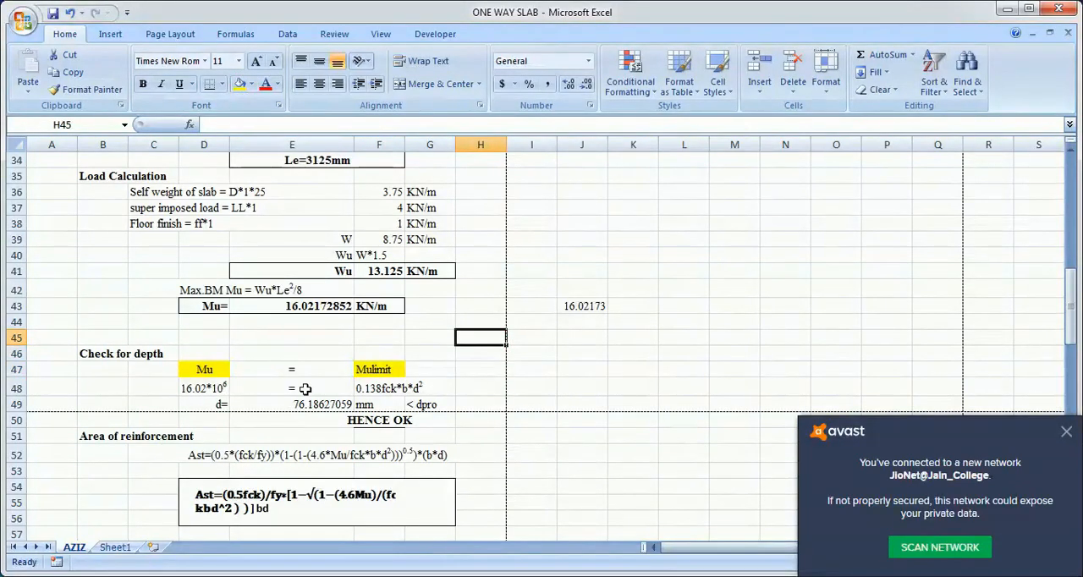
Step: Examine the moment in D48 and the 0.138fck*b*d2 expression in F48, tracing the material strengths in G8 and G9
left_click(203, 387)
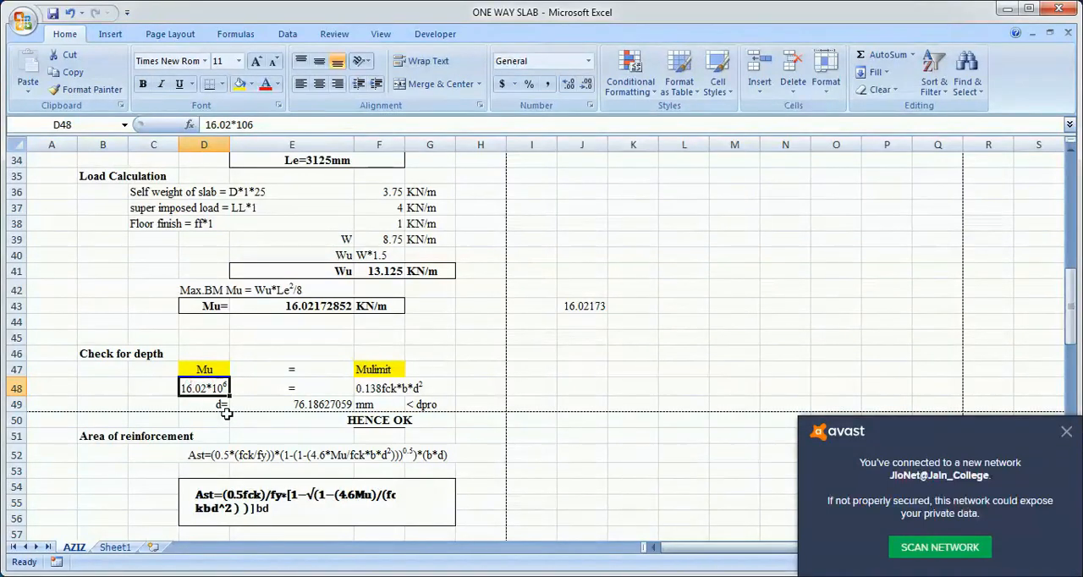
left_click(364, 391)
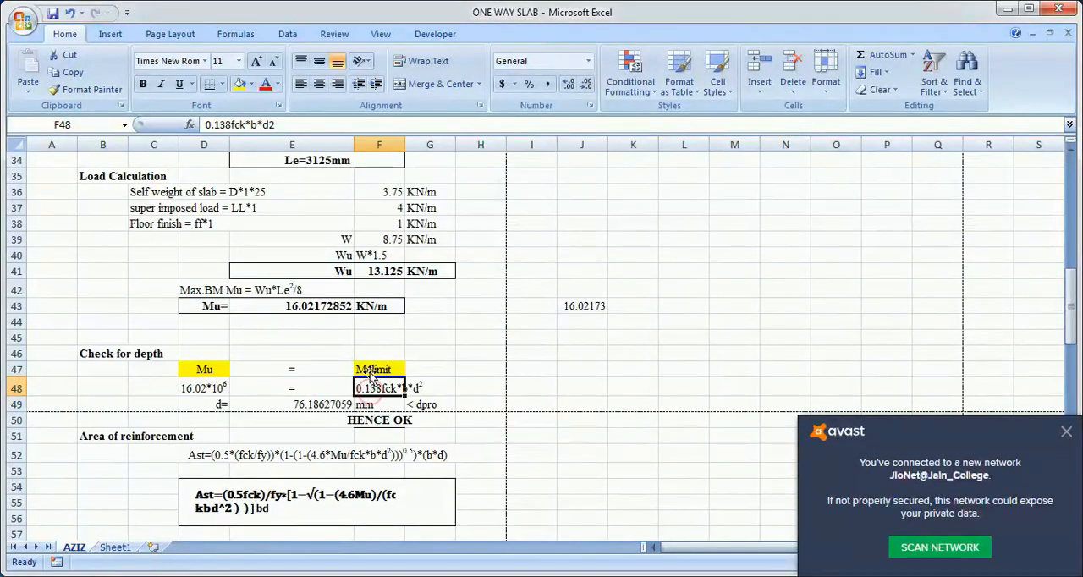
left_click(372, 372)
left_click(375, 388)
scroll(380, 388, "up", 11)
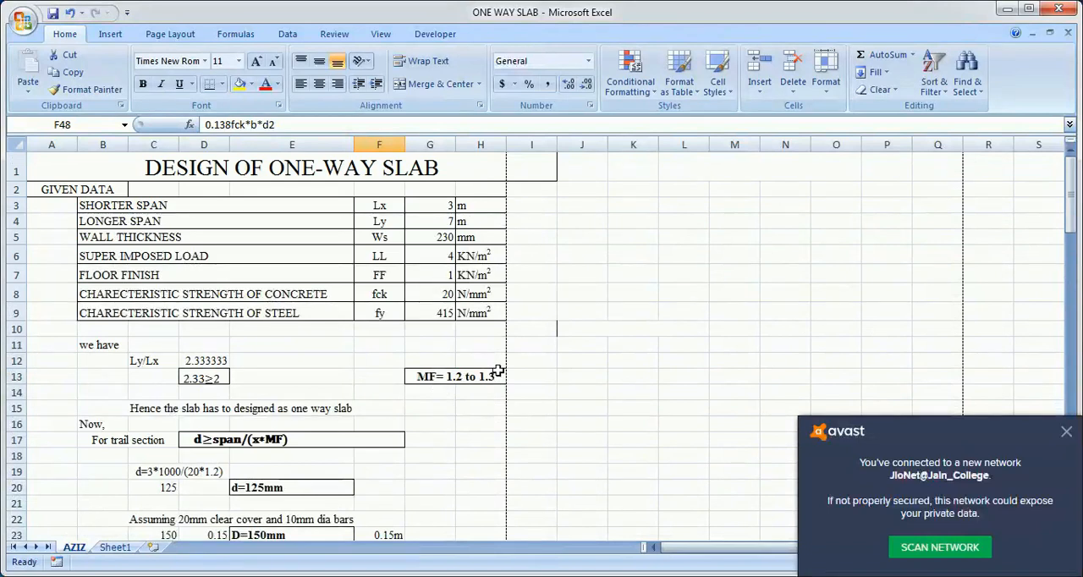
left_click(440, 294)
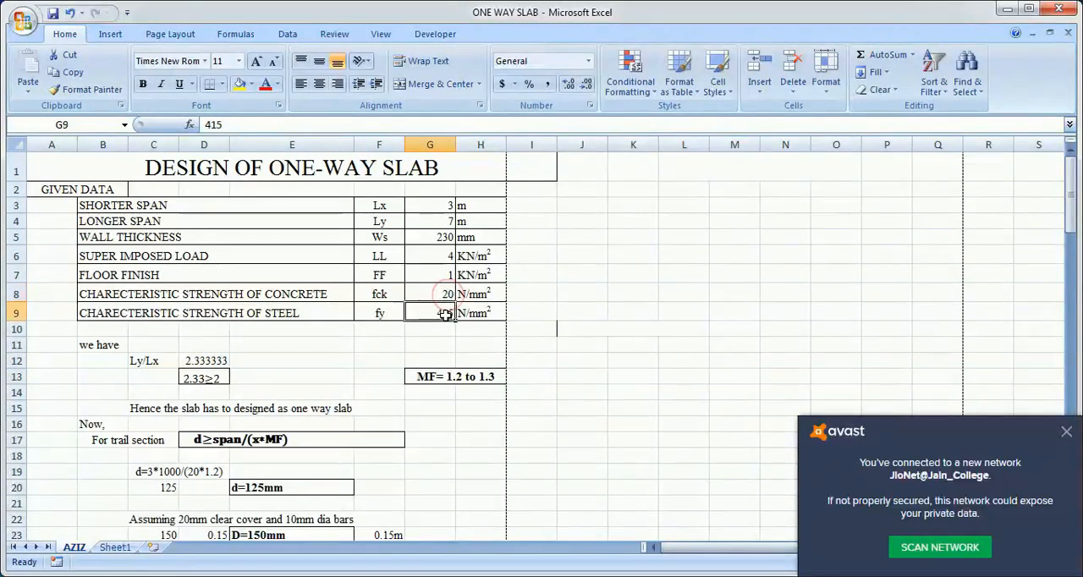
left_click(443, 313)
scroll(690, 365, "down", 4)
scroll(691, 365, "down", 6)
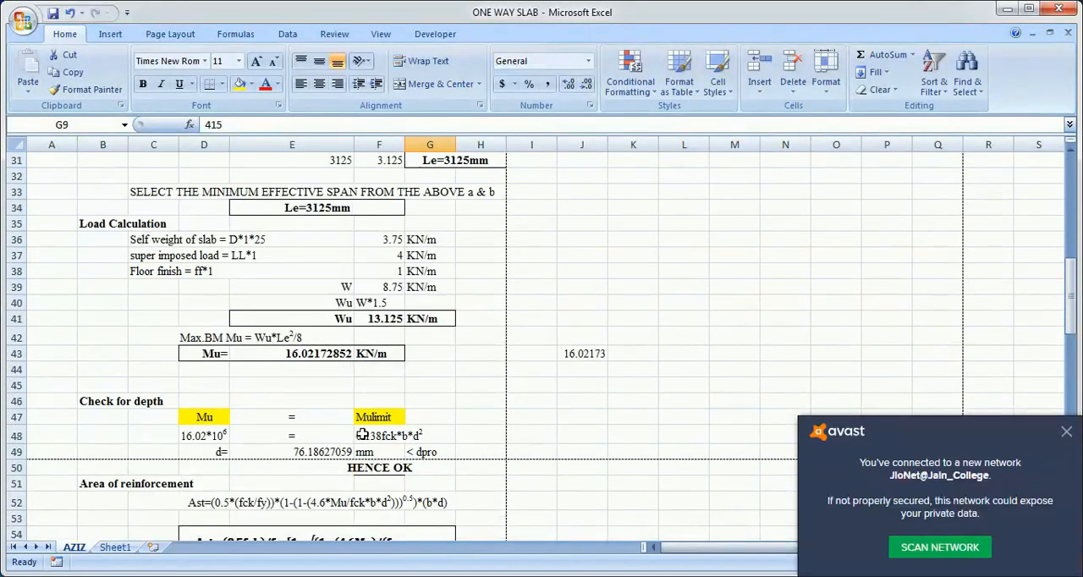
left_click(363, 434)
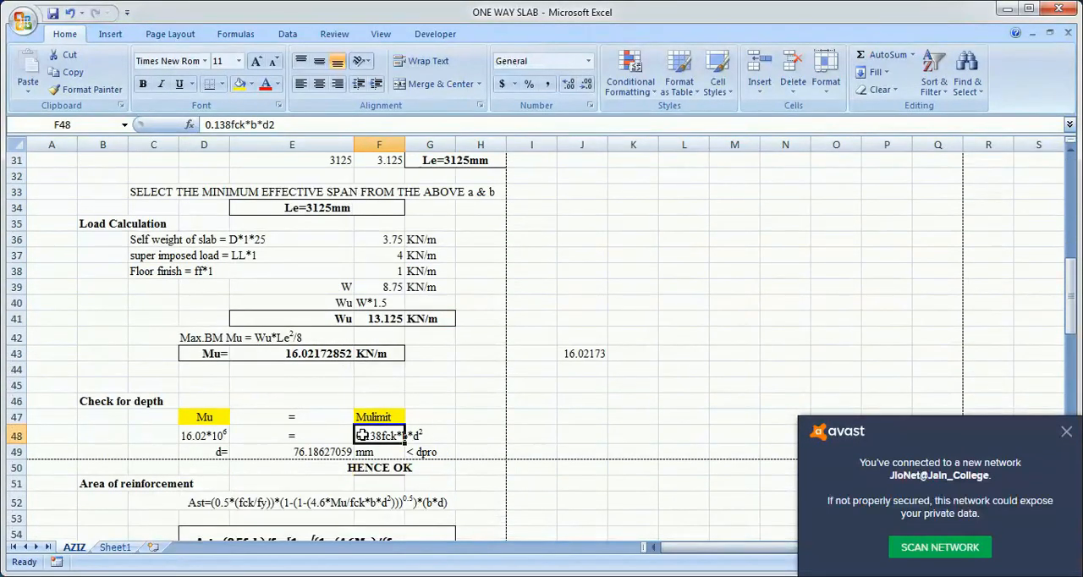
scroll(551, 429, "down", 3)
left_click(583, 439)
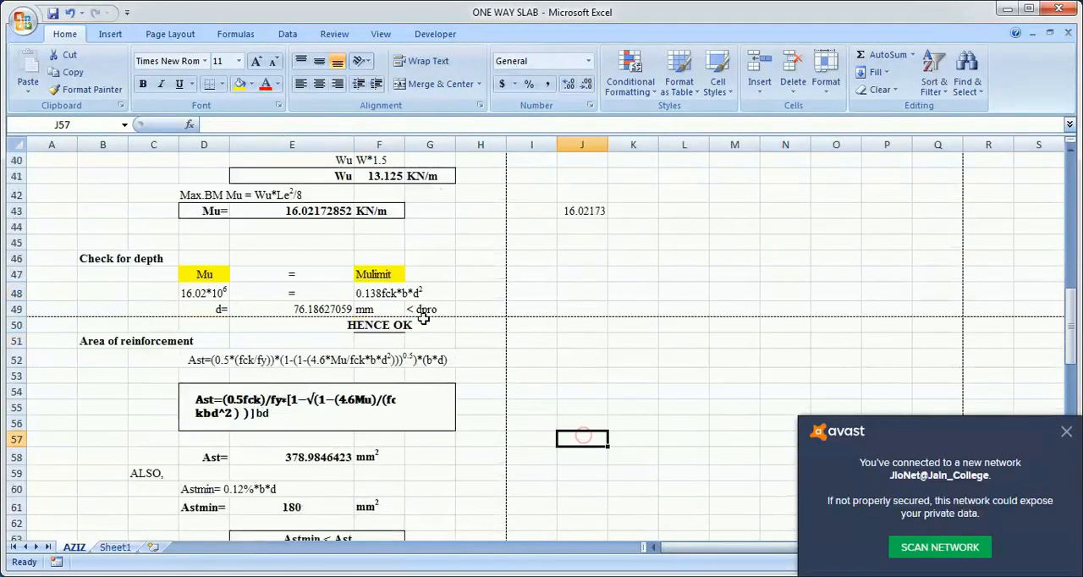
Step: Examine the square-root formula for the required depth d in E49 term by term, leaving it without saving any edit
left_click(332, 307)
left_click(333, 308)
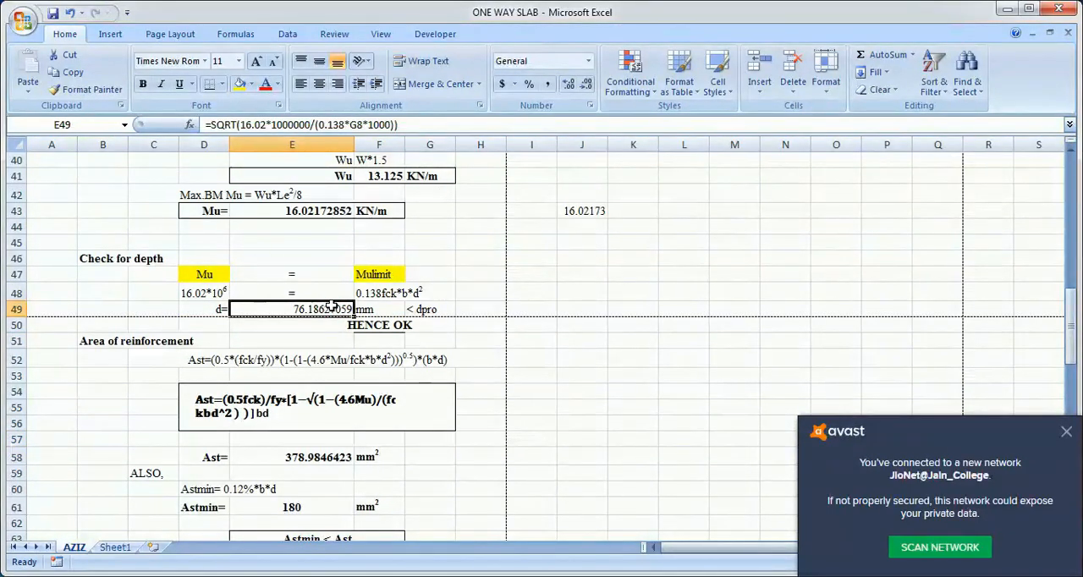
double_click(333, 307)
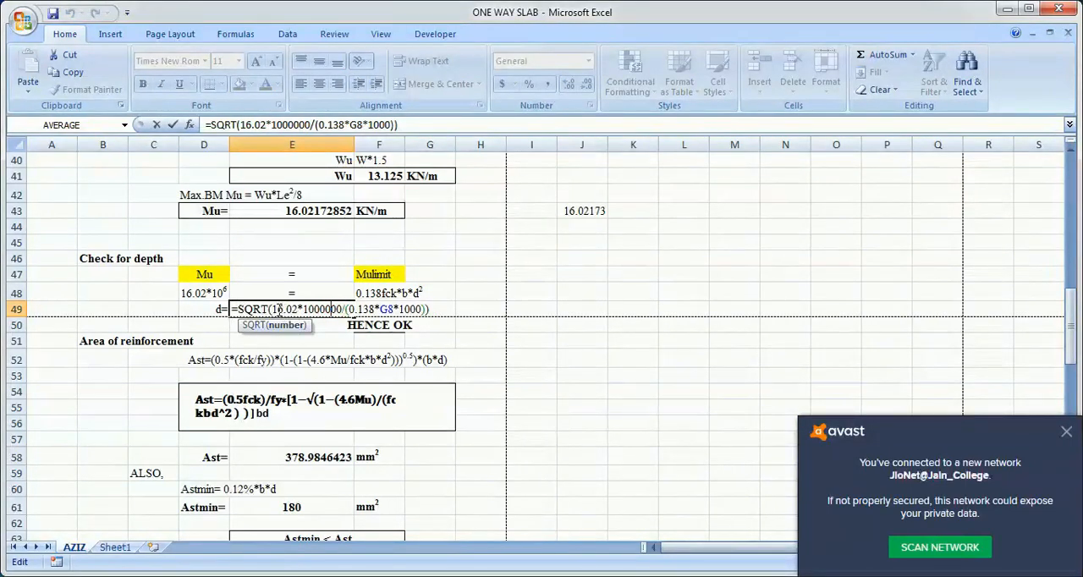
left_click_drag(272, 309, 419, 310)
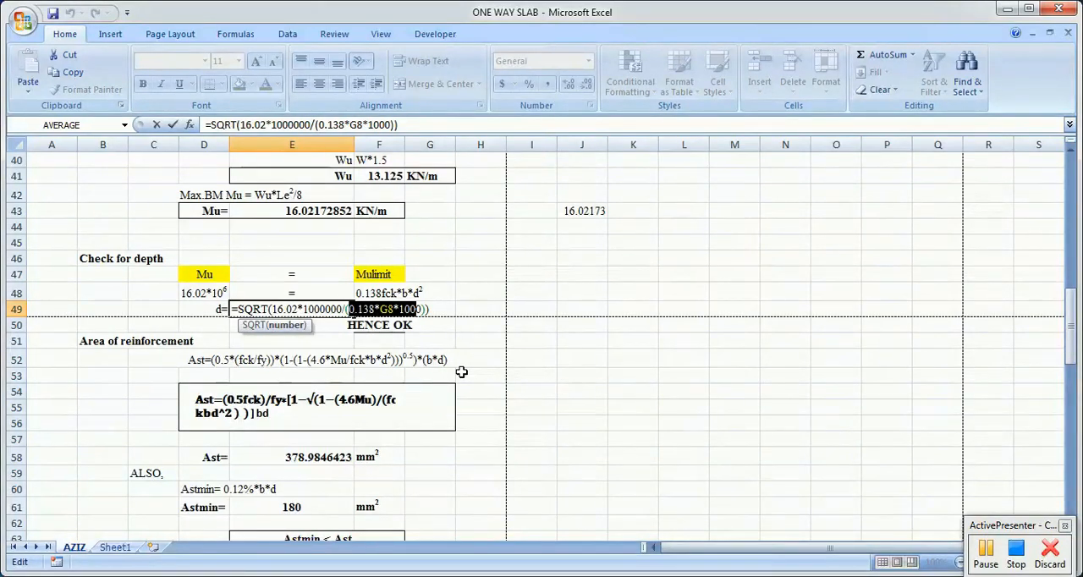
left_click(542, 347)
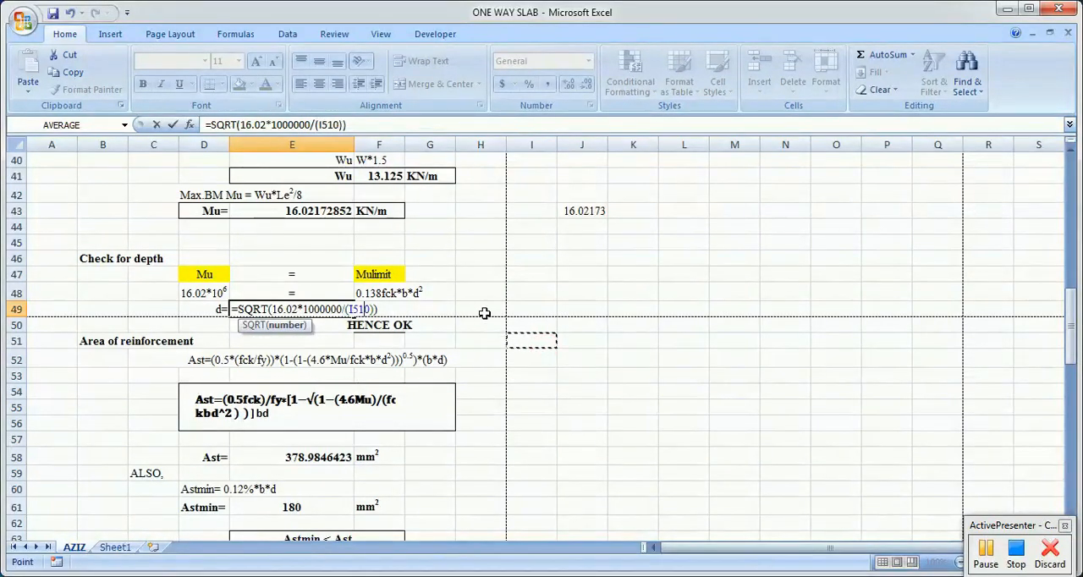
key("Escape")
Step: Start a depth formula in J49 that divides the D48 moment by a bracket beginning with 0.138*
left_click(582, 308)
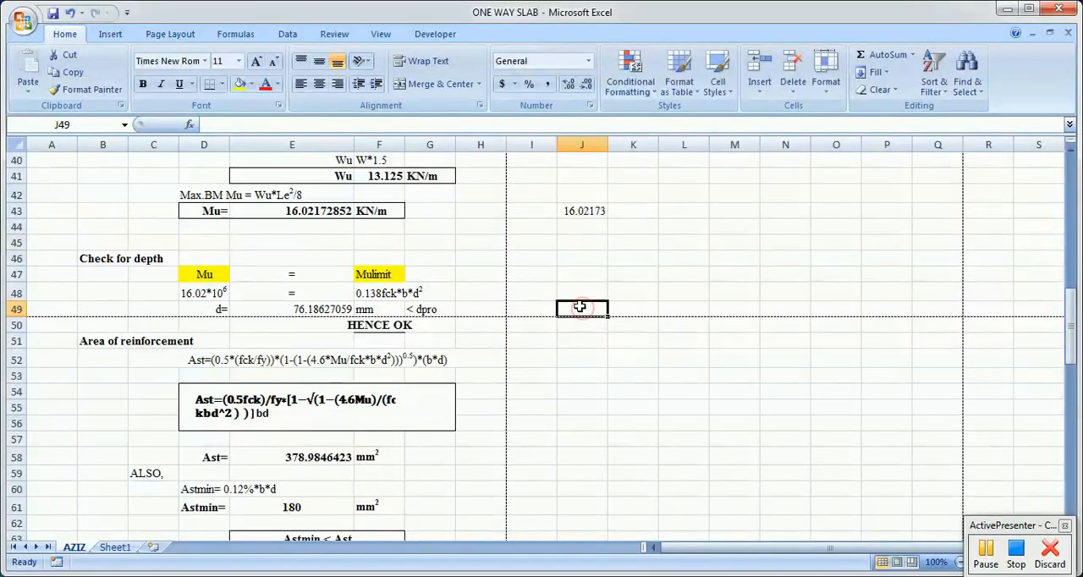
type("=")
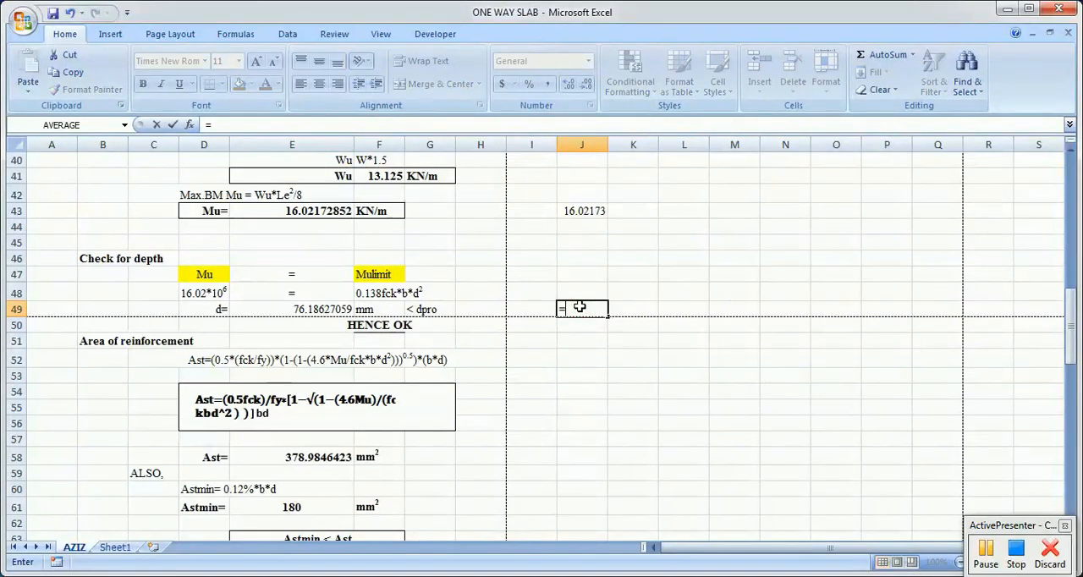
key("Caps_Lock")
type("9")
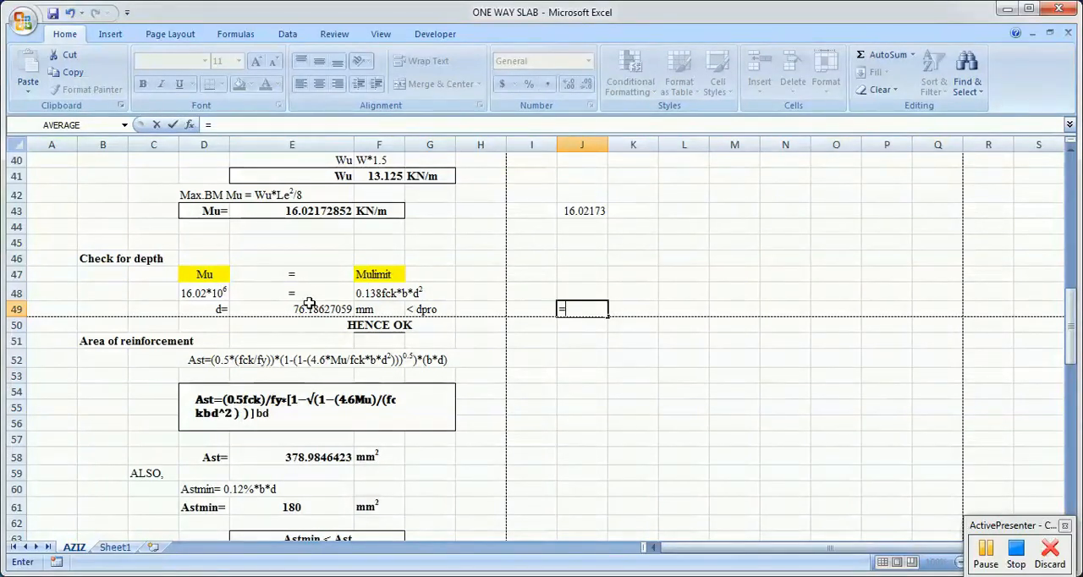
left_click(203, 294)
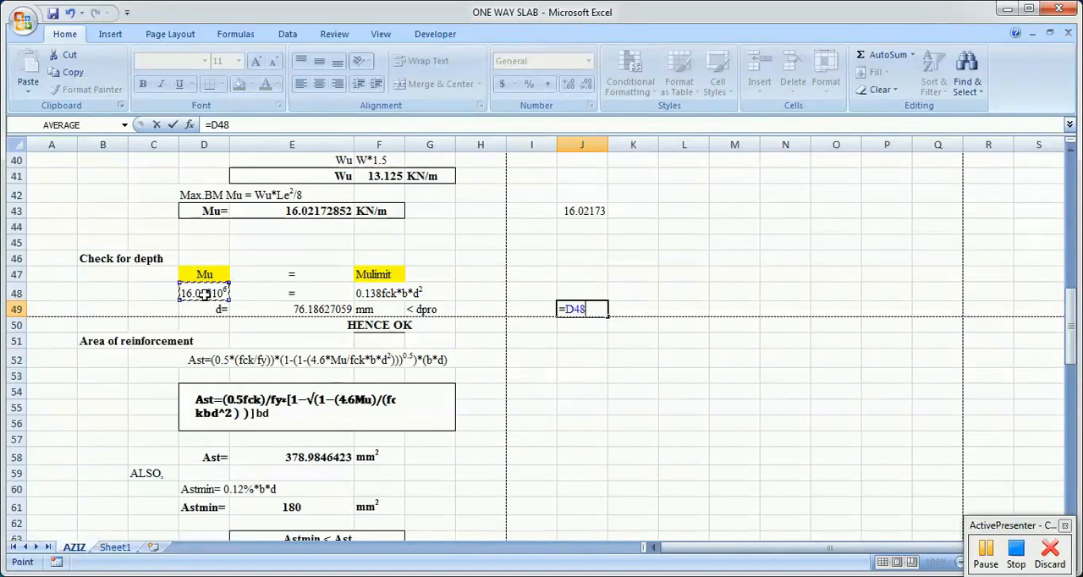
type("/(0.138")
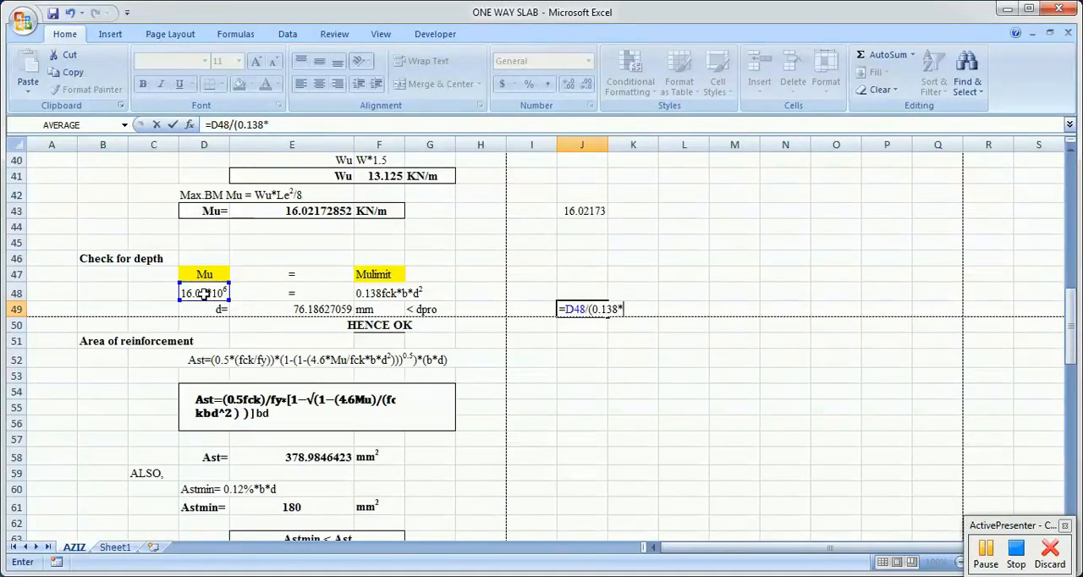
type("*")
Step: Extend the bracketed divisor of the J49 formula with the concrete strength in G8 multiplied by 1000
scroll(525, 305, "up", 11)
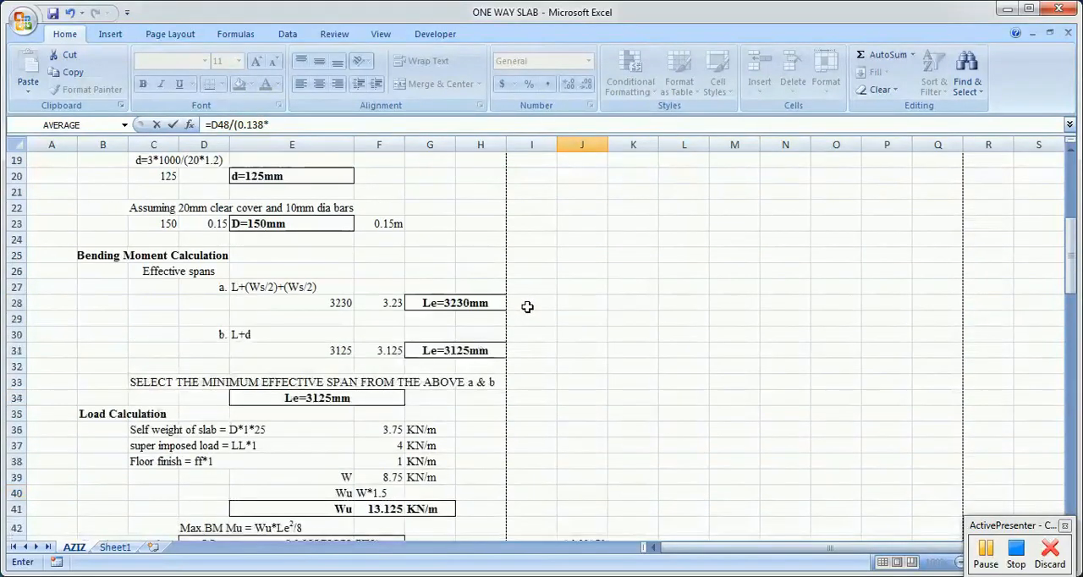
scroll(519, 301, "up", 1)
left_click(443, 231)
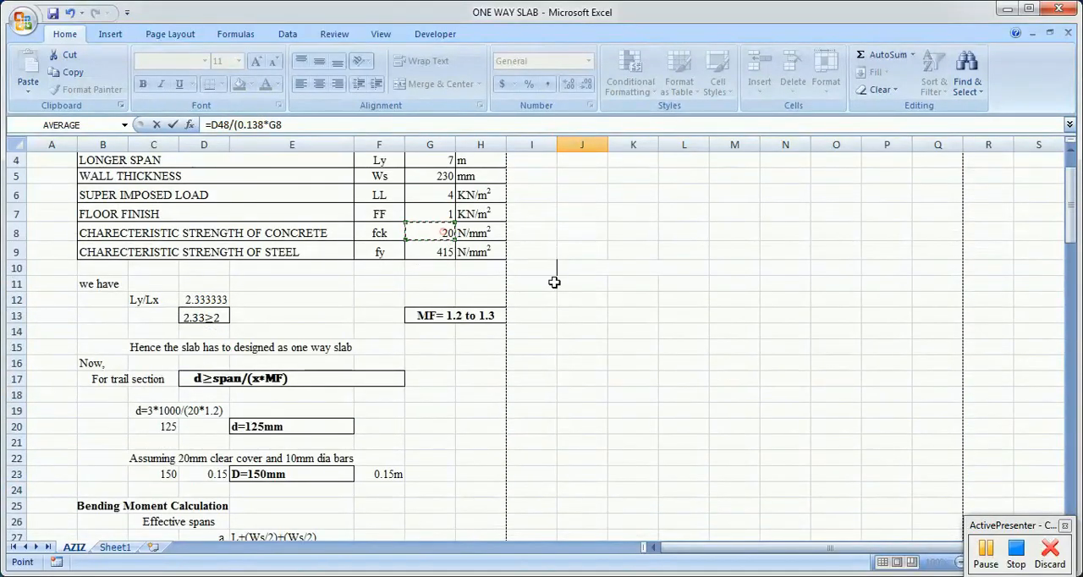
scroll(616, 347, "down", 4)
scroll(615, 347, "down", 10)
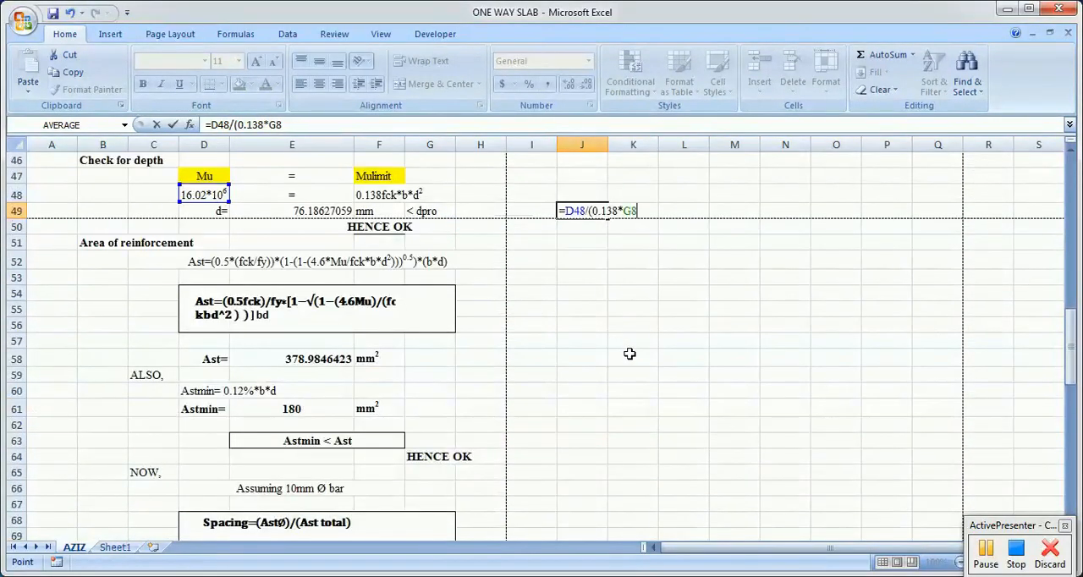
type("*1000")
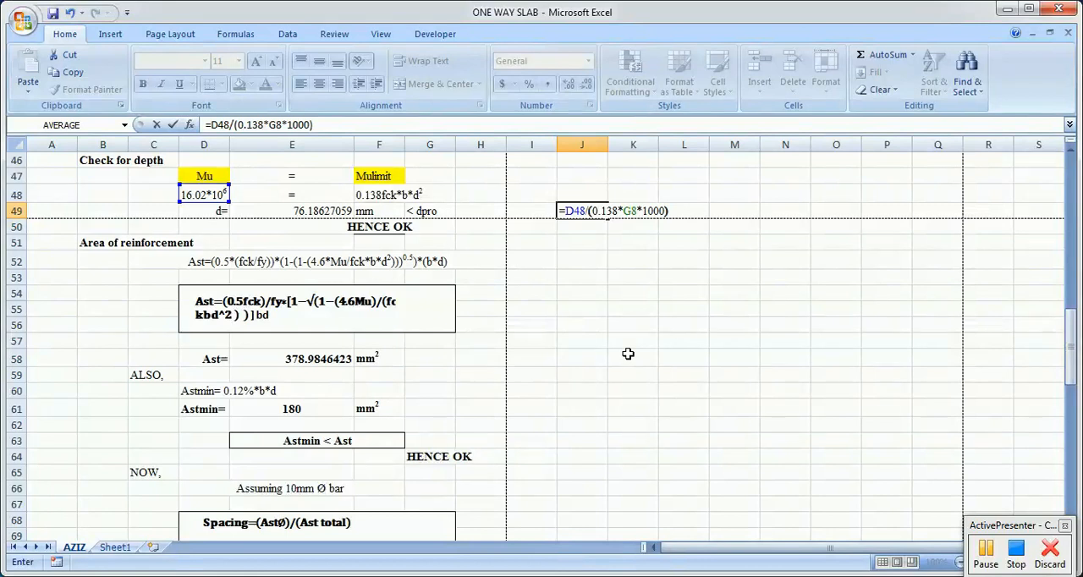
Step: Enclose the whole J49 quotient in parentheses, raise it to the power 0.5 and enter the formula
left_click(564, 211)
type("(")
left_click(679, 210)
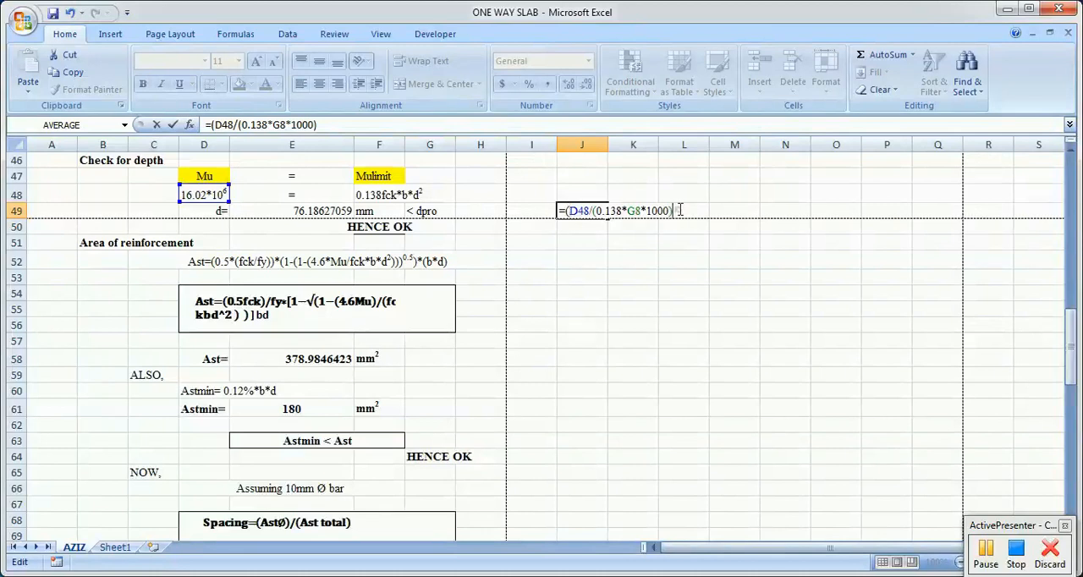
type(")^")
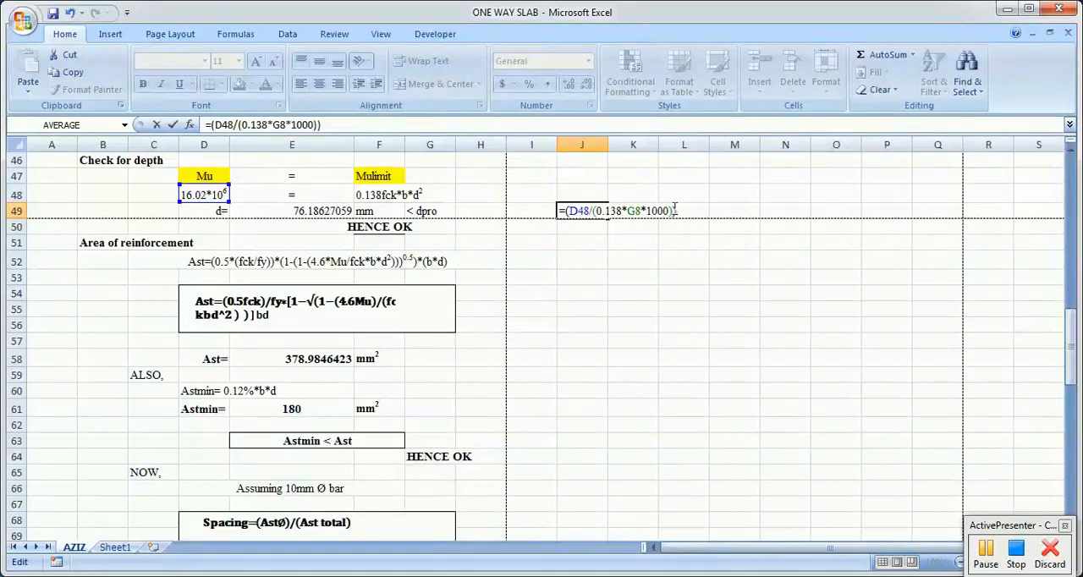
type("0.5")
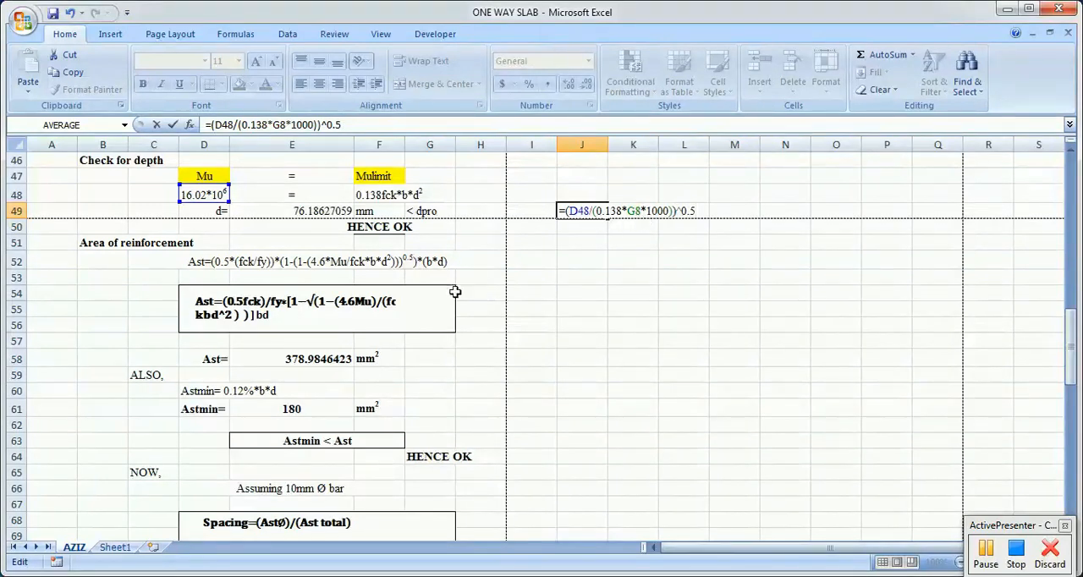
key("Return")
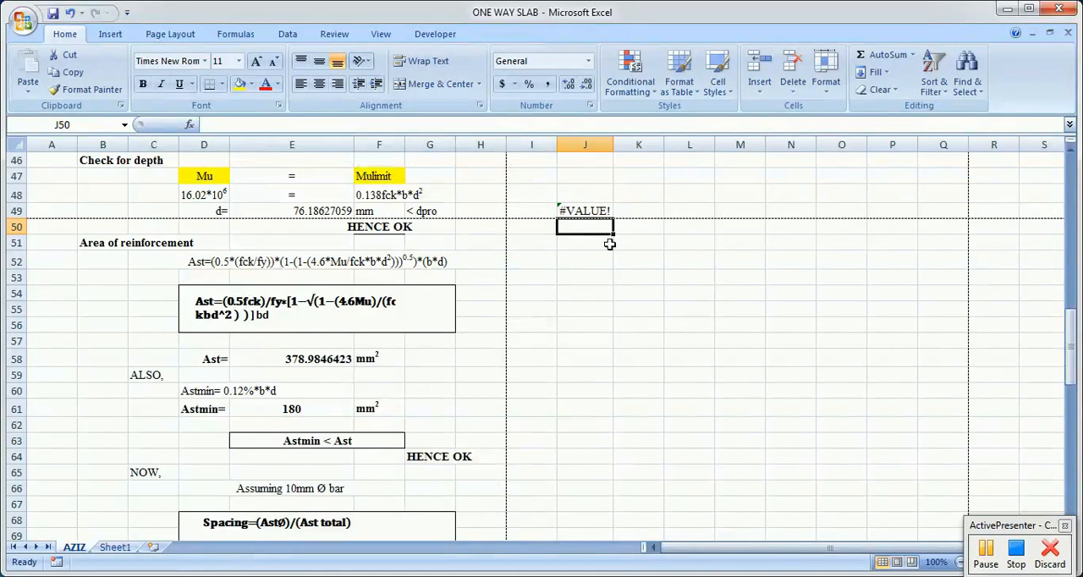
Step: Leave the J49 formula unedited and widen column J to about twice its width
double_click(572, 210)
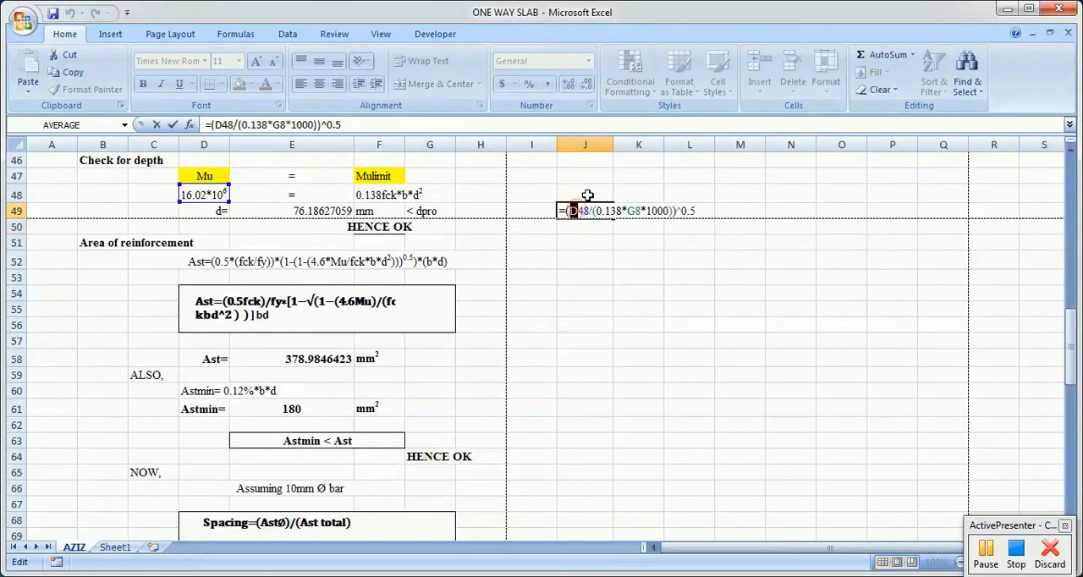
left_click(643, 181)
key("Escape")
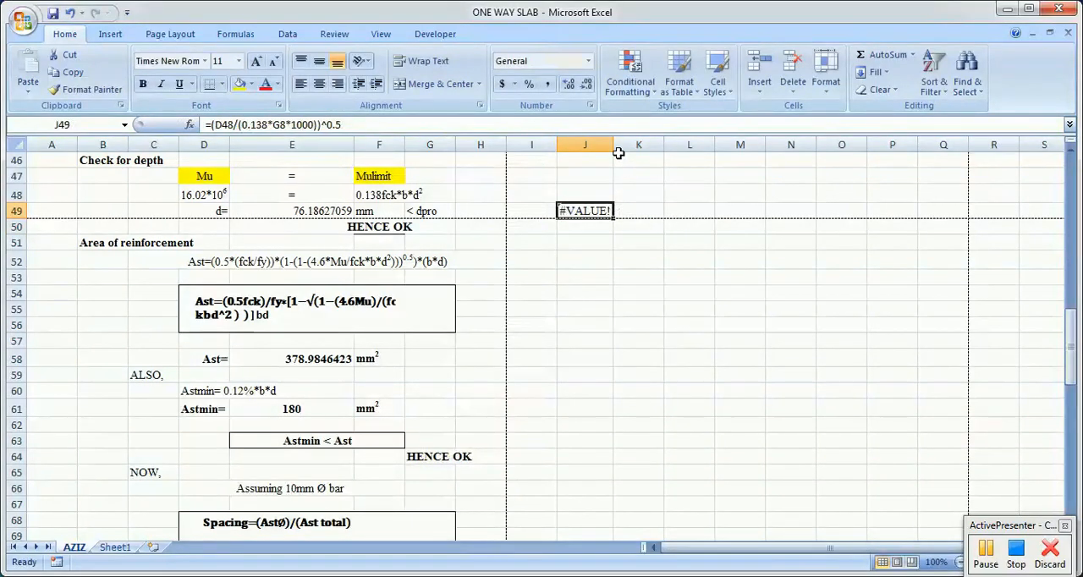
left_click_drag(615, 146, 673, 147)
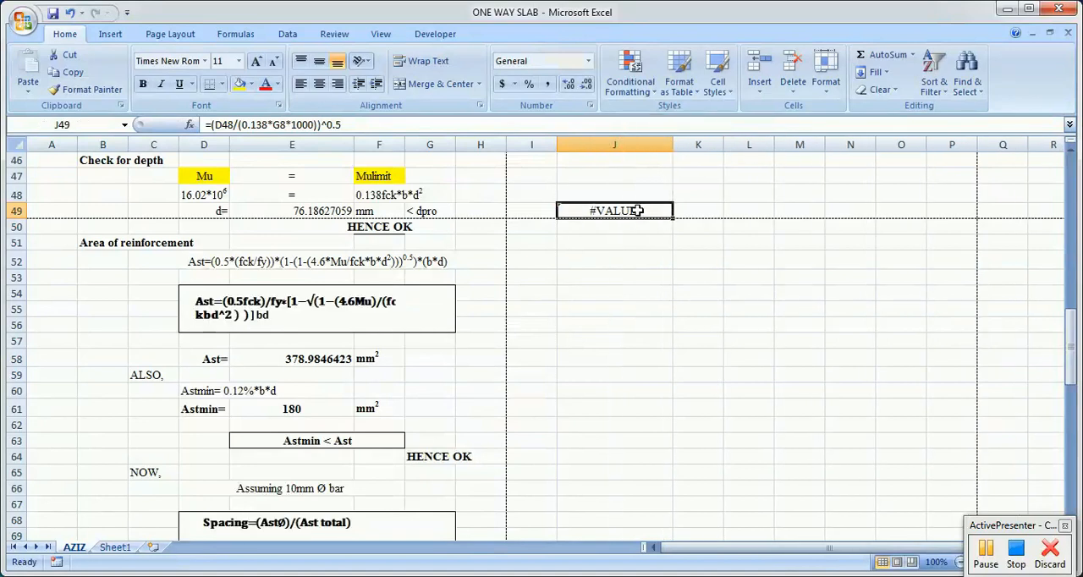
Step: Put the D48 reference in its own parentheses, making the J49 formula =((D48)/(0.138*G8*1000))^0.5
double_click(636, 211)
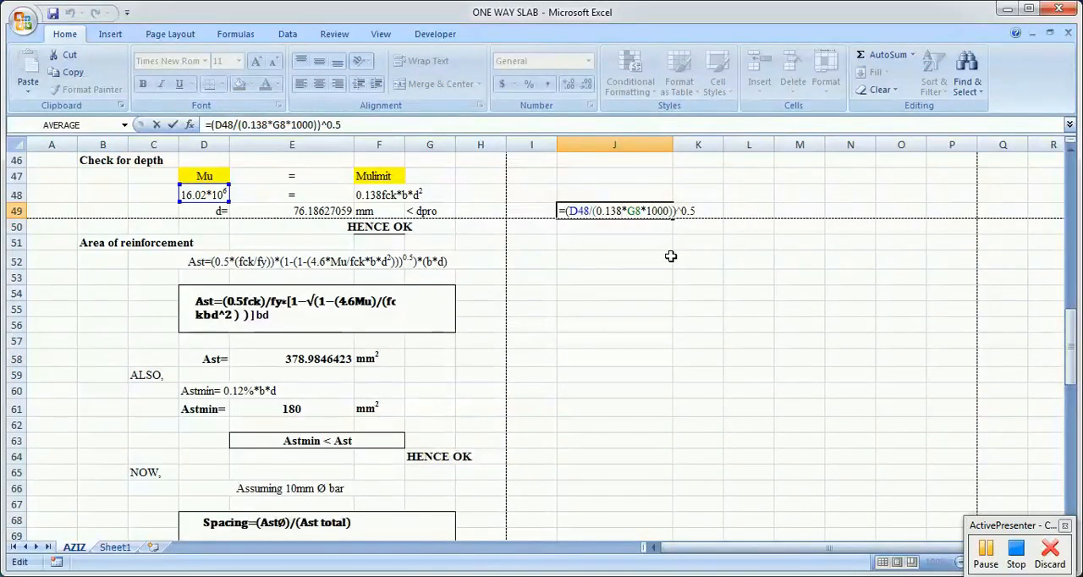
left_click(590, 211)
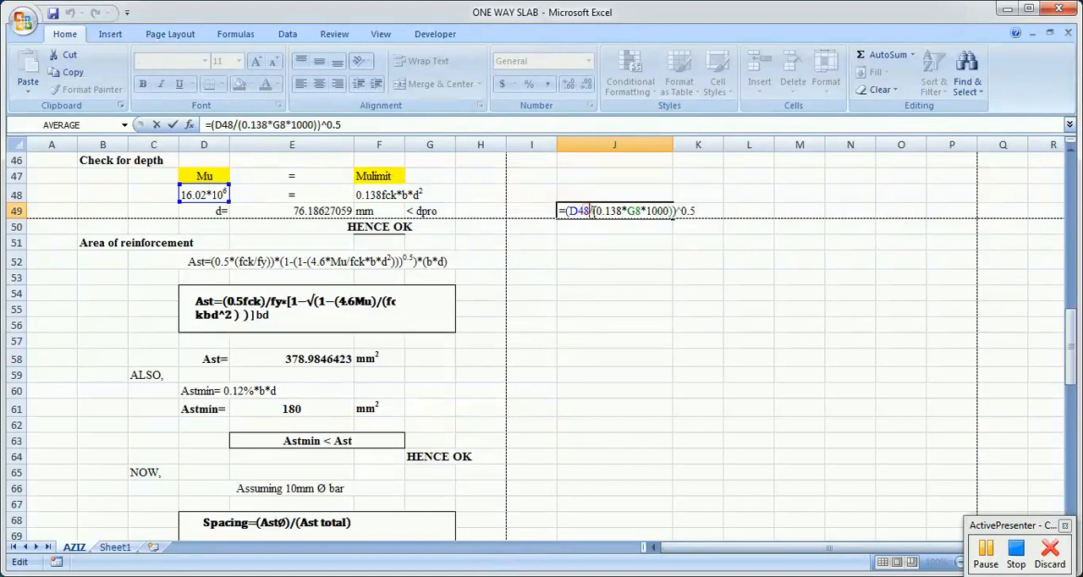
type(")")
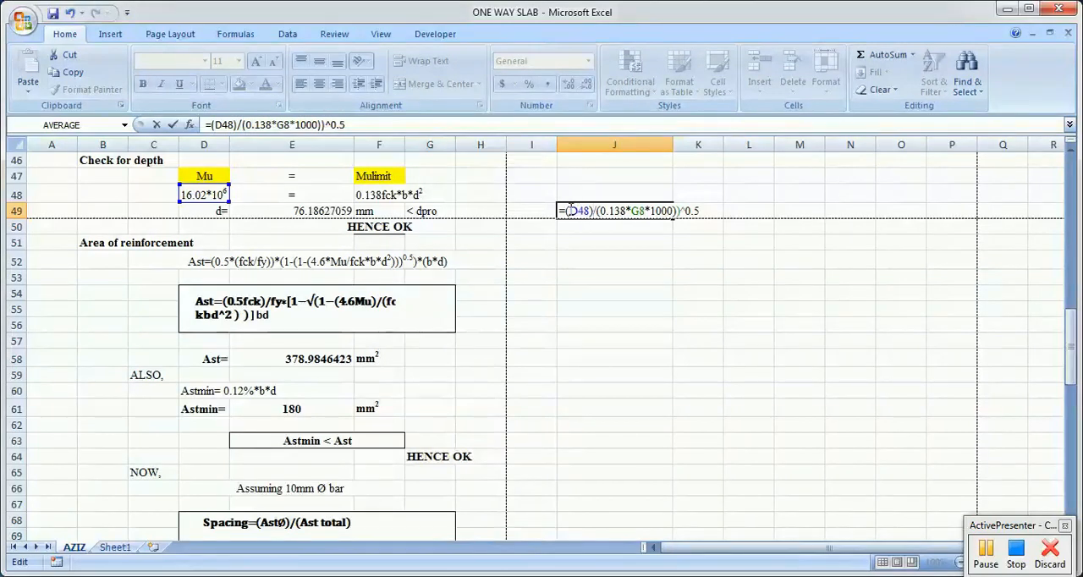
left_click(563, 211)
type("(")
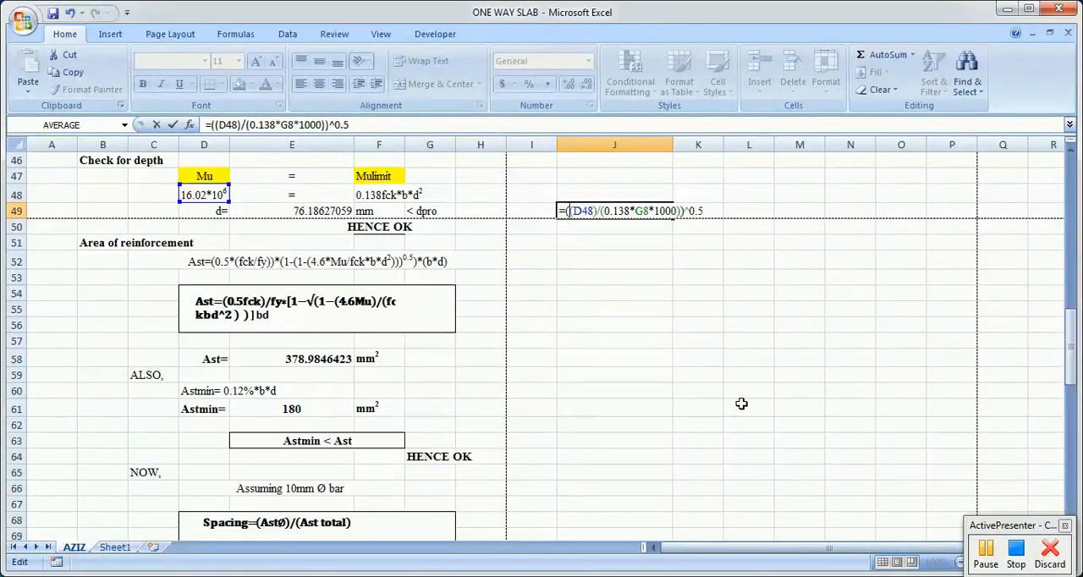
key("Return")
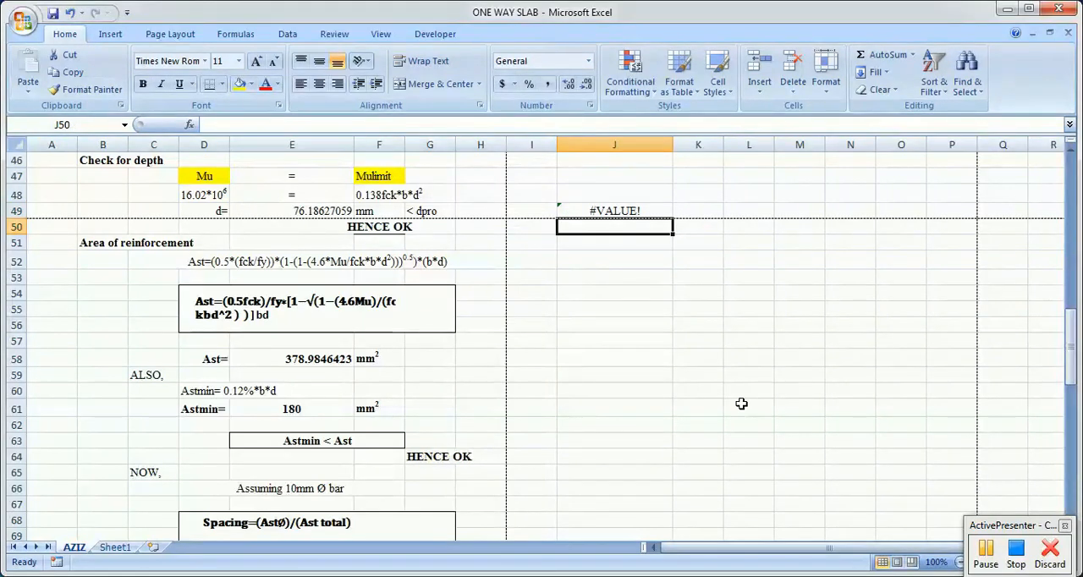
Step: Replace the D48 reference in the J49 formula with the calculated moment Mu in E43
left_click(614, 208)
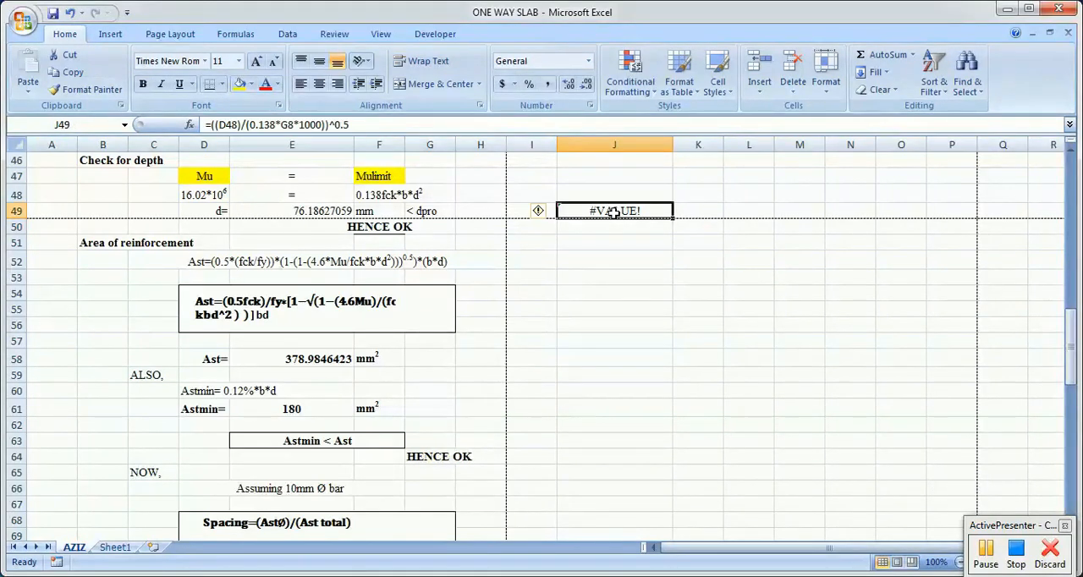
double_click(614, 208)
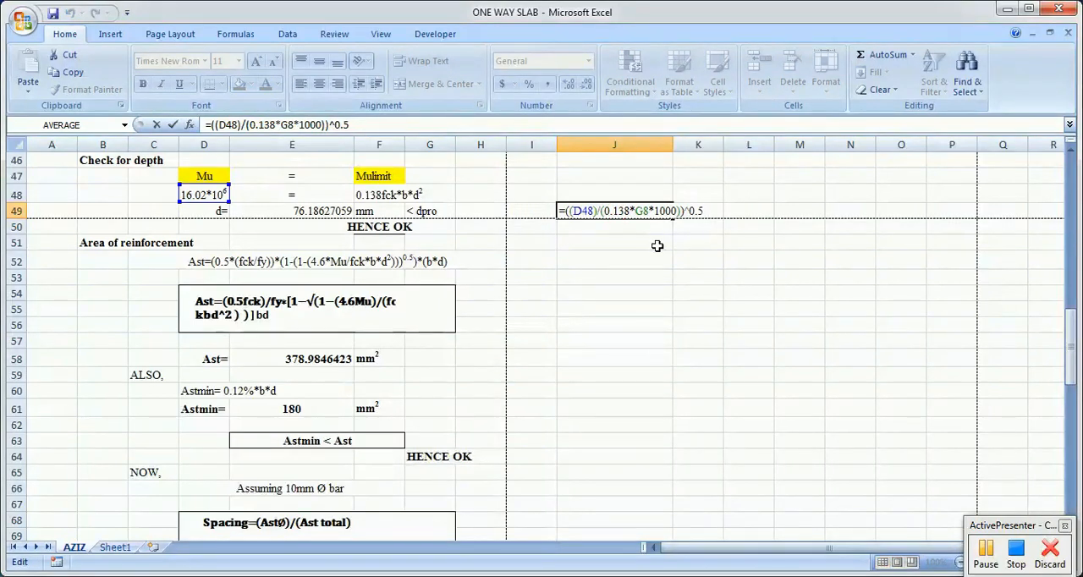
left_click(596, 212)
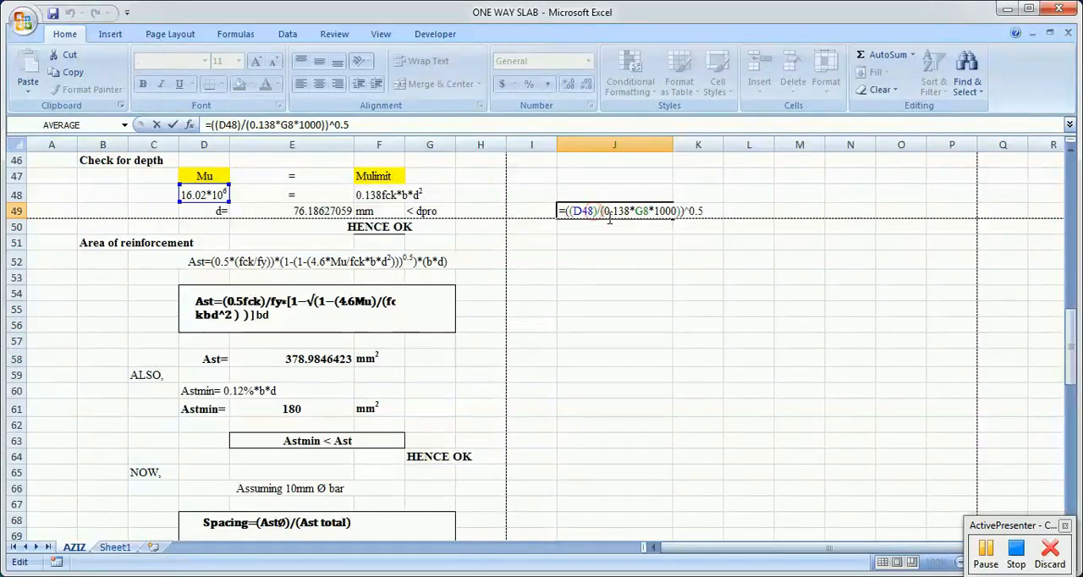
key("BackSpace")
key("BackSpace")
key("BackSpace")
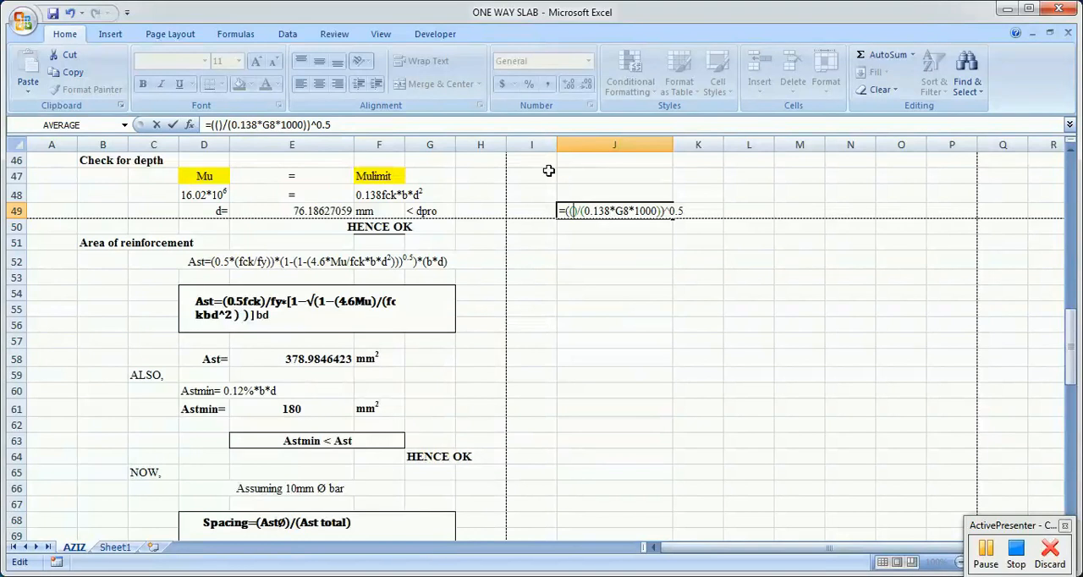
scroll(164, 250, "up", 2)
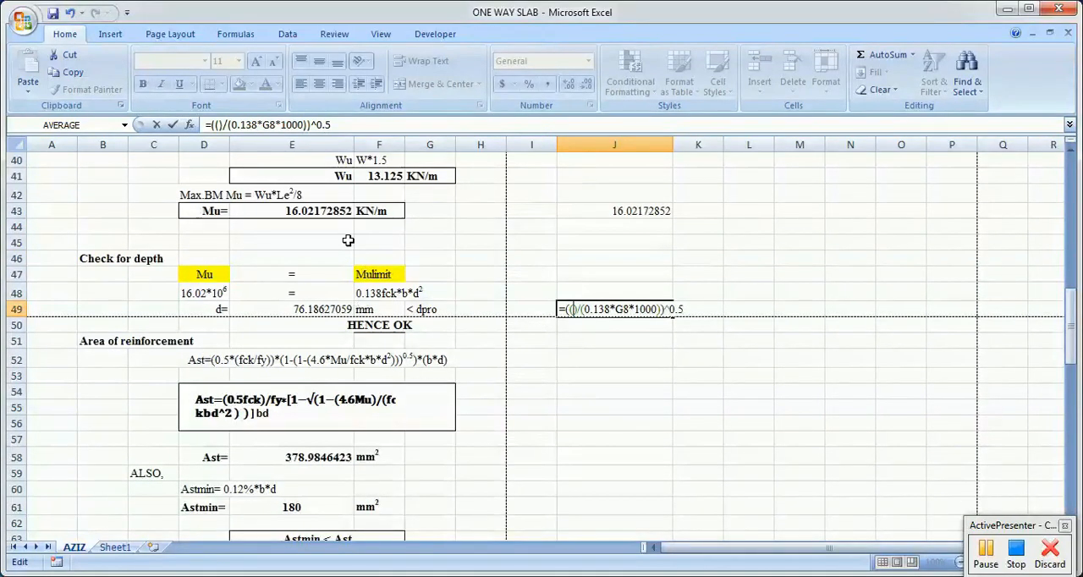
left_click(324, 209)
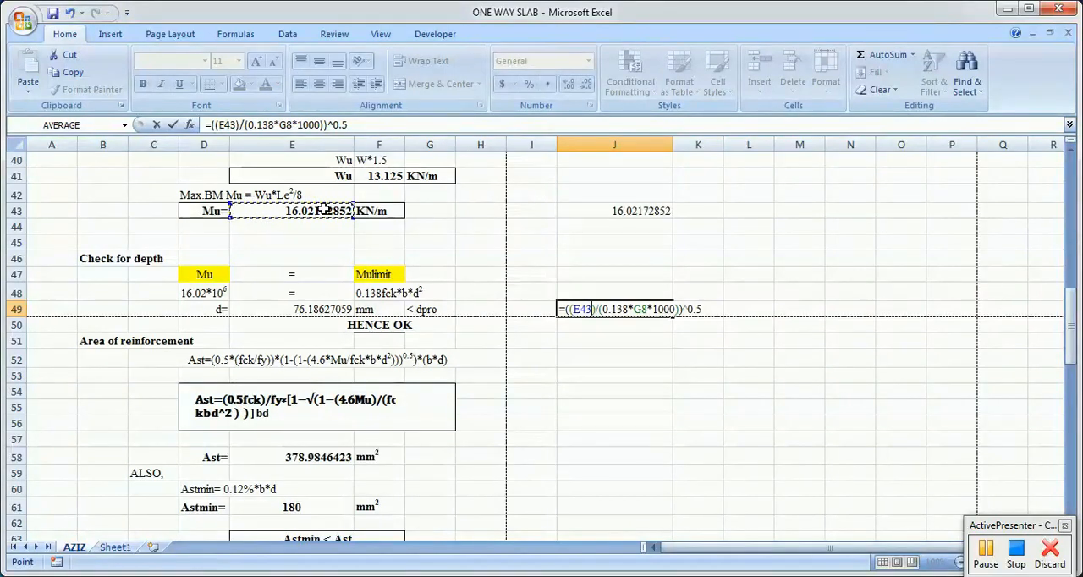
Step: Multiply E43 by 10^6 in the J49 formula, enter it and review =((E43*10^6)/(0.138*G8*1000))^0.5
type("*10")
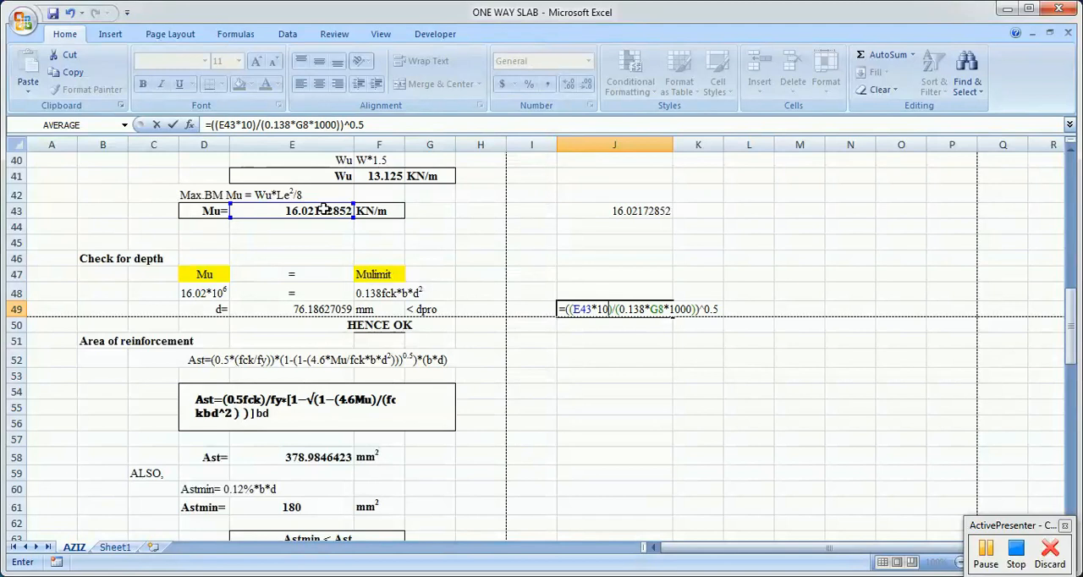
type("^6")
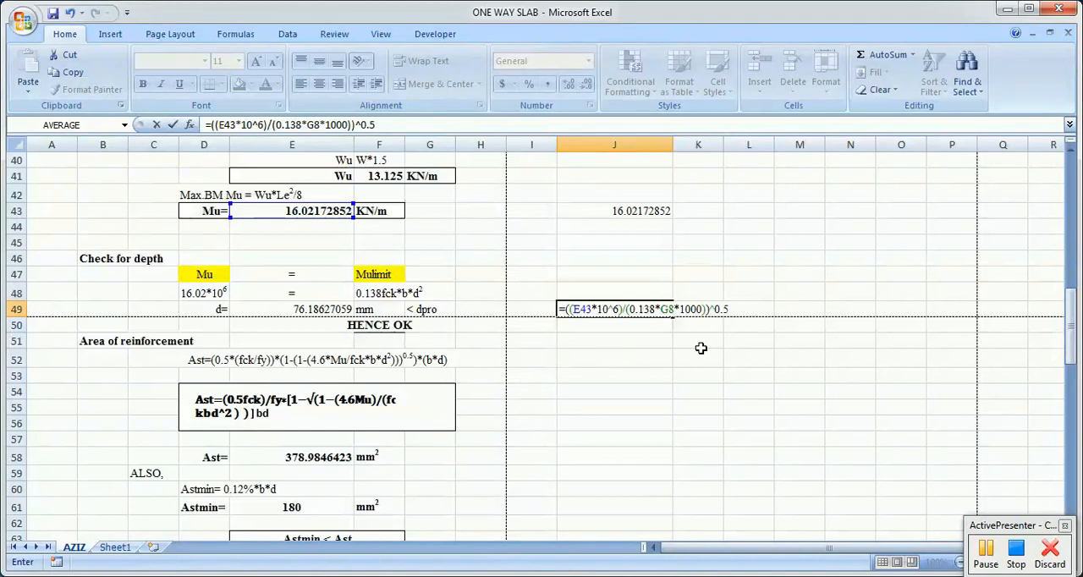
key("Return")
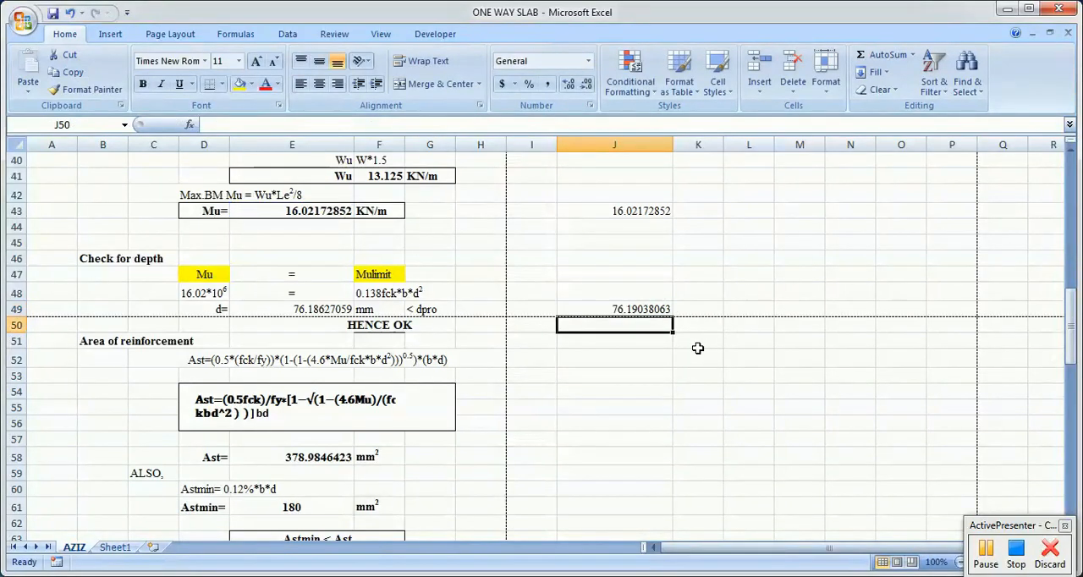
left_click(594, 310)
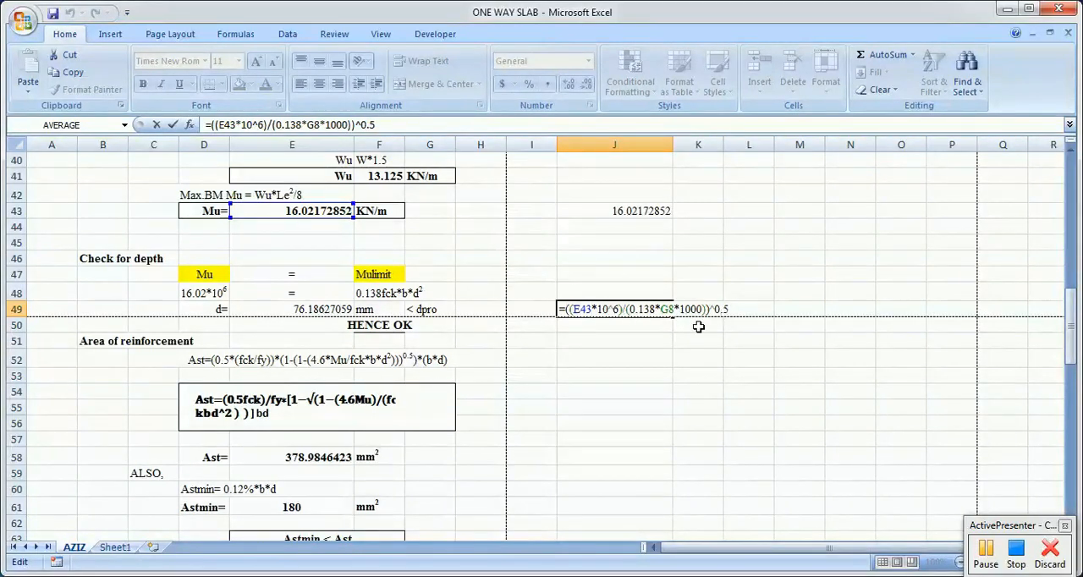
key("Return")
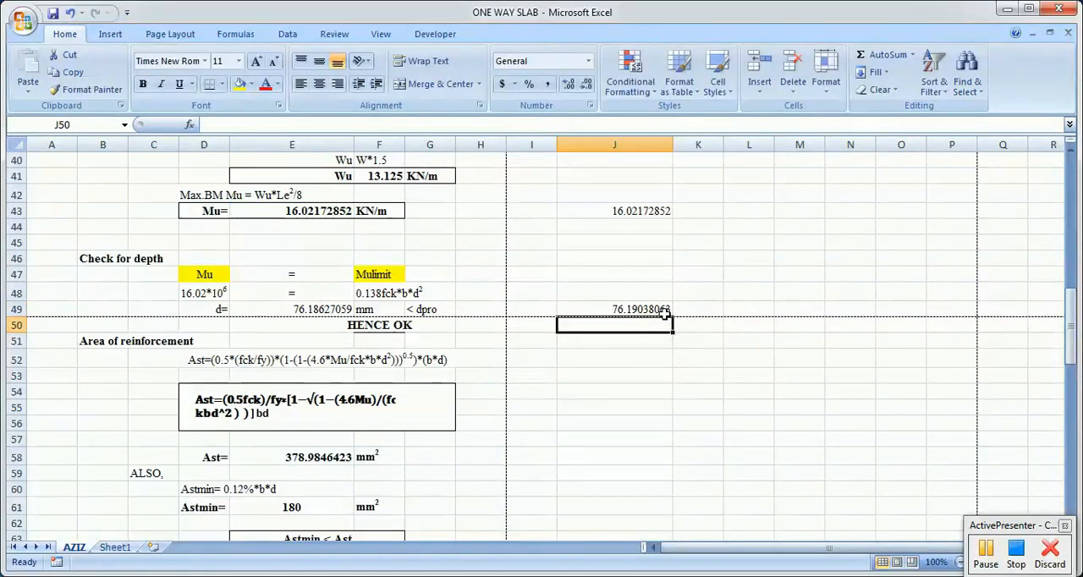
Step: Colour the depth values in J49 and E49 with red font
left_click(658, 310)
left_click(265, 84)
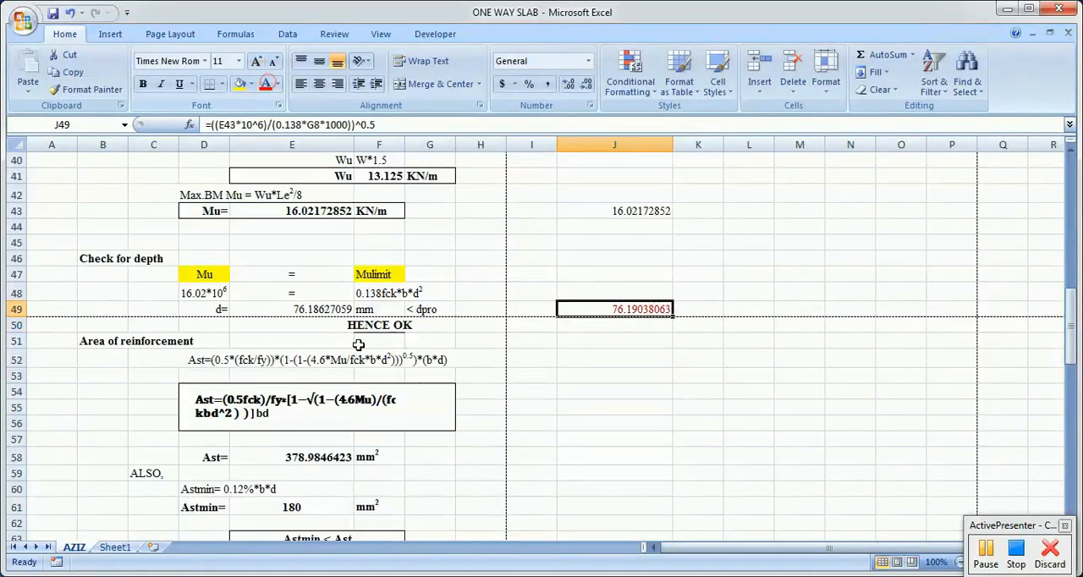
left_click(330, 313)
left_click(265, 85)
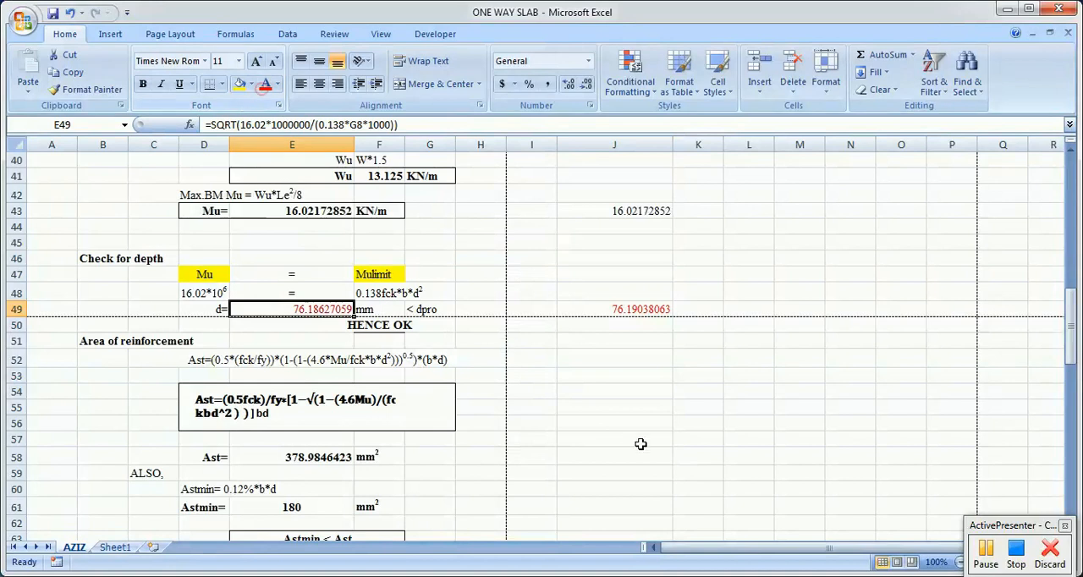
left_click(641, 442)
scroll(493, 340, "down", 1)
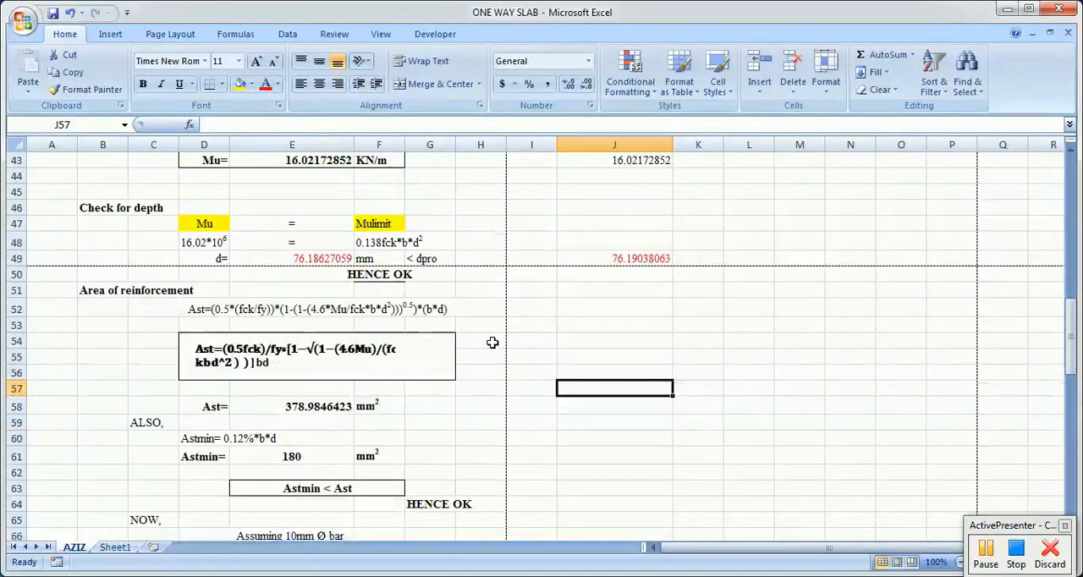
Step: Review the depth check by comparing the required depth in E49 with dpro and the conclusion in row 50
left_click(405, 275)
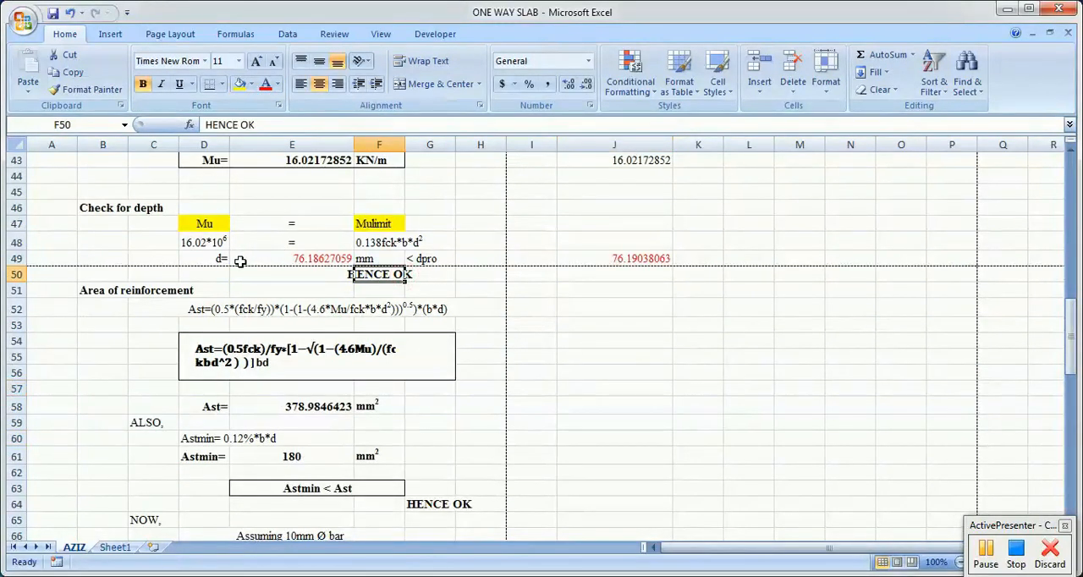
left_click(326, 260)
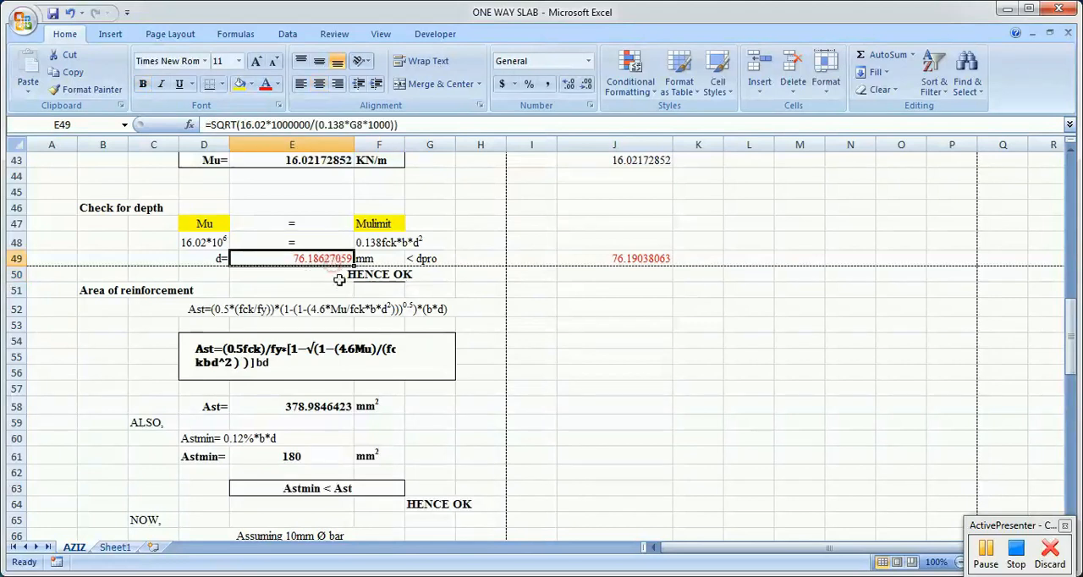
left_click(440, 262)
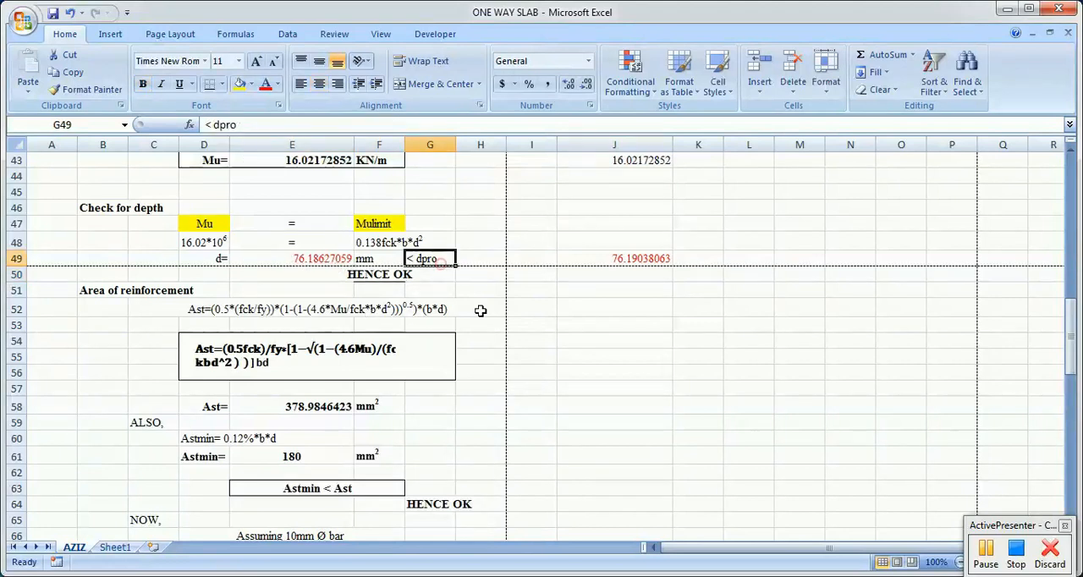
left_click(560, 401)
Step: Examine the area of reinforcement section, comparing the Ast expression in row 52 with the boxed equation below it
scroll(558, 397, "down", 1)
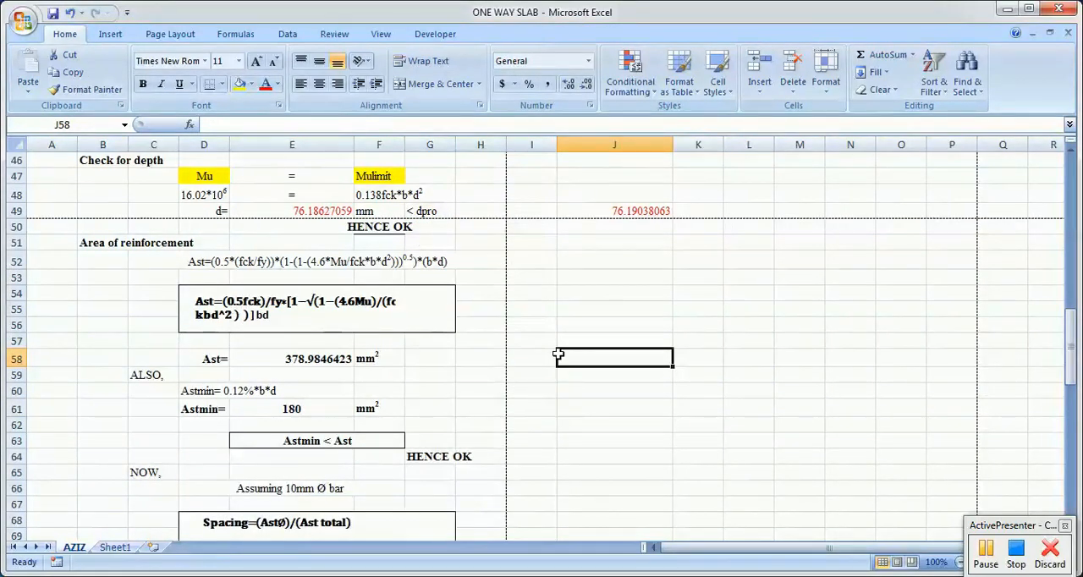
left_click(141, 241)
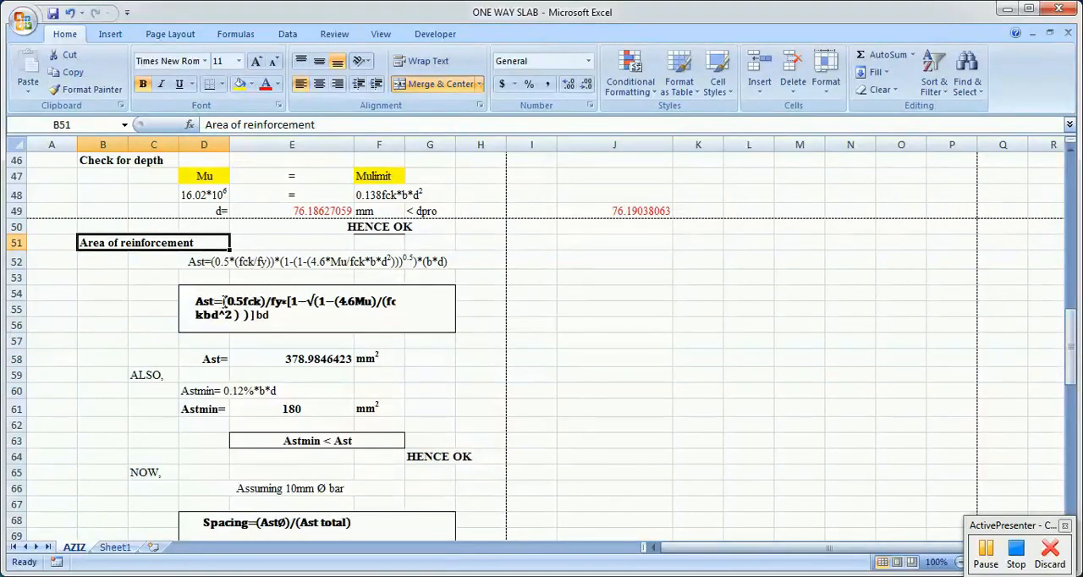
left_click(282, 324)
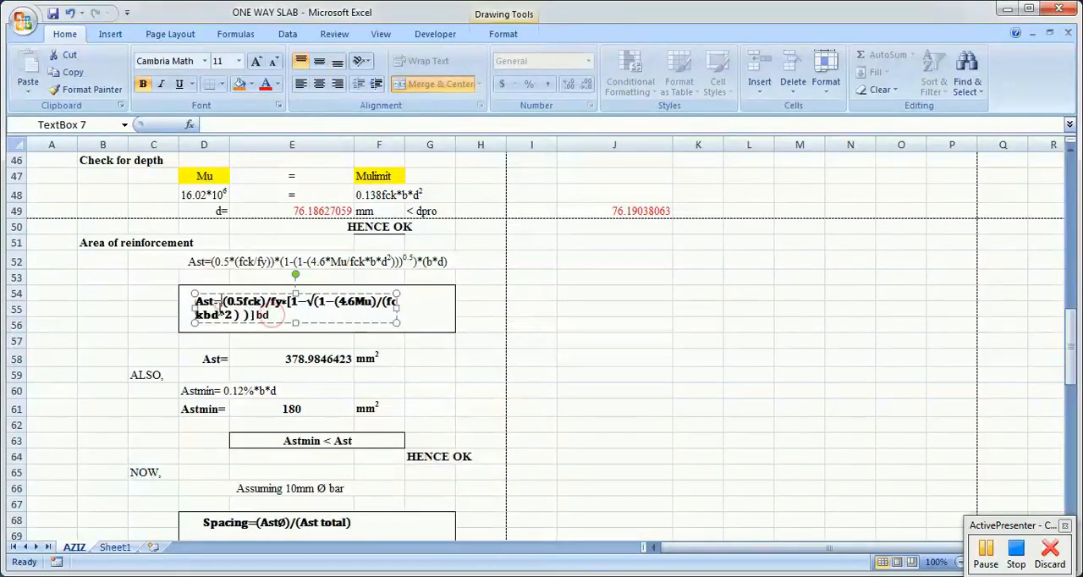
left_click(569, 363)
left_click(331, 309)
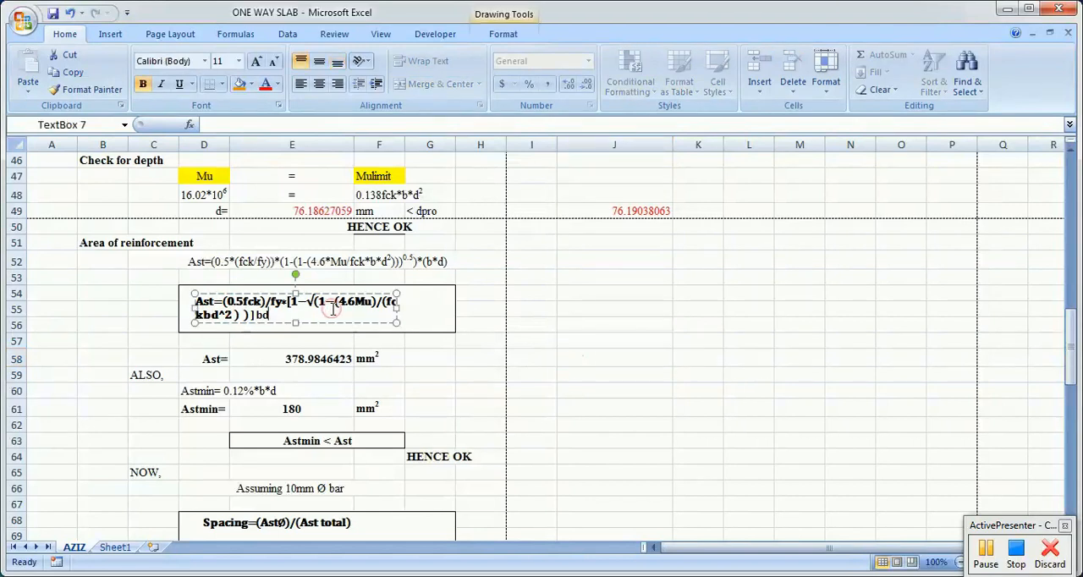
left_click(230, 255)
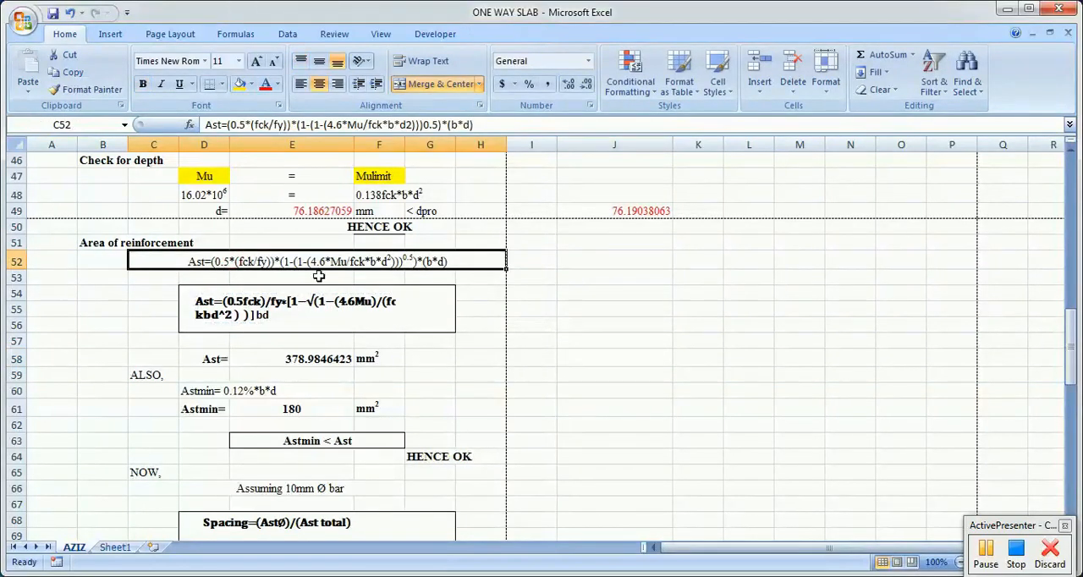
left_click(291, 284)
left_click(177, 289)
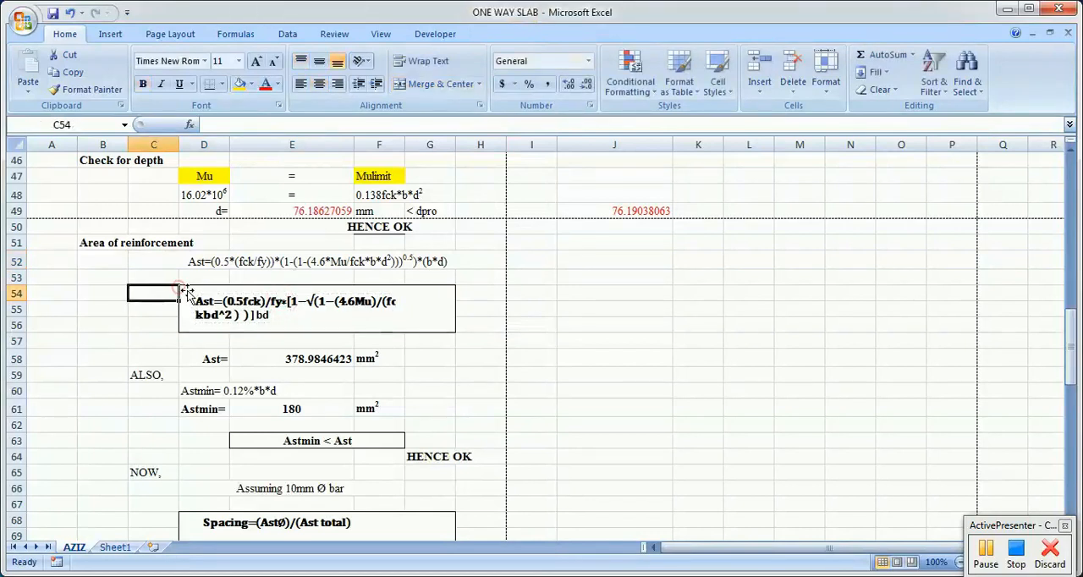
left_click_drag(151, 276, 471, 329)
left_click(446, 359)
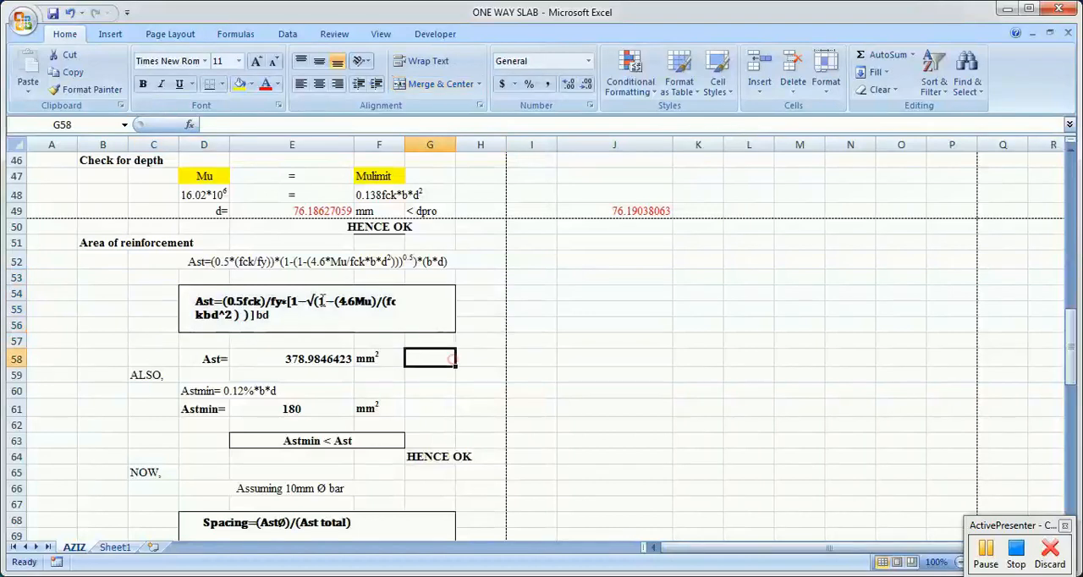
left_click(195, 263)
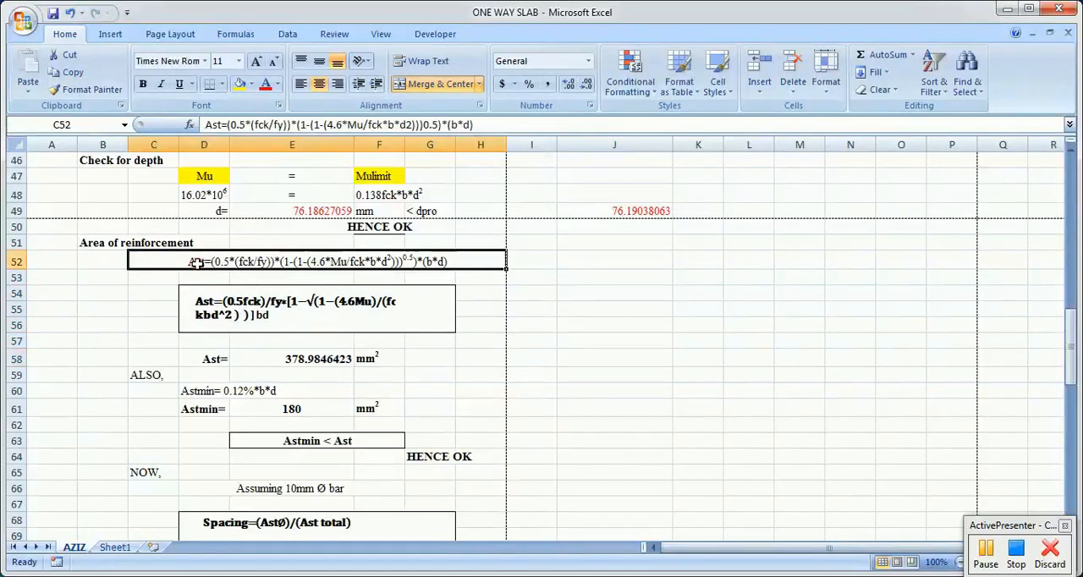
left_click(656, 410)
Step: Inspect the cell formula that calculates Ast in E58
left_click(333, 359)
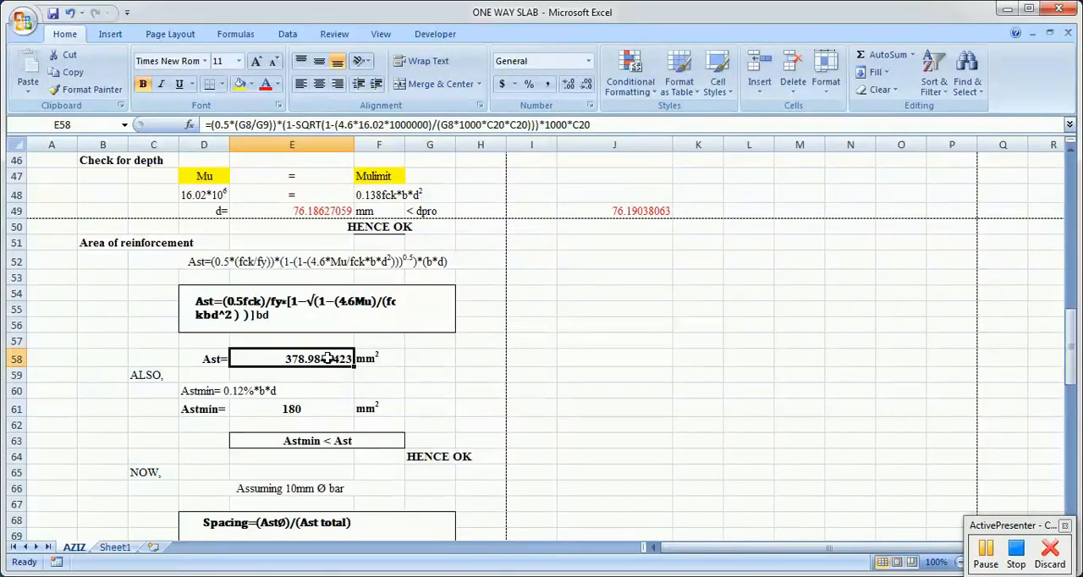
left_click_drag(339, 391, 320, 362)
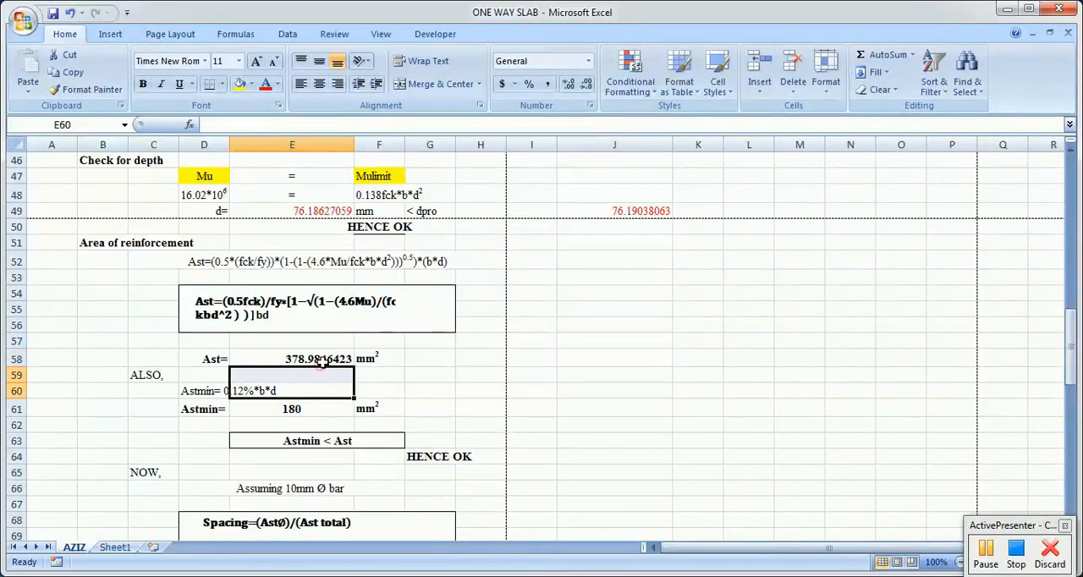
left_click(320, 361)
Step: Examine the minimum reinforcement expression in D60 and look up the steel strength fy in G9 of the given data
scroll(503, 385, "down", 1)
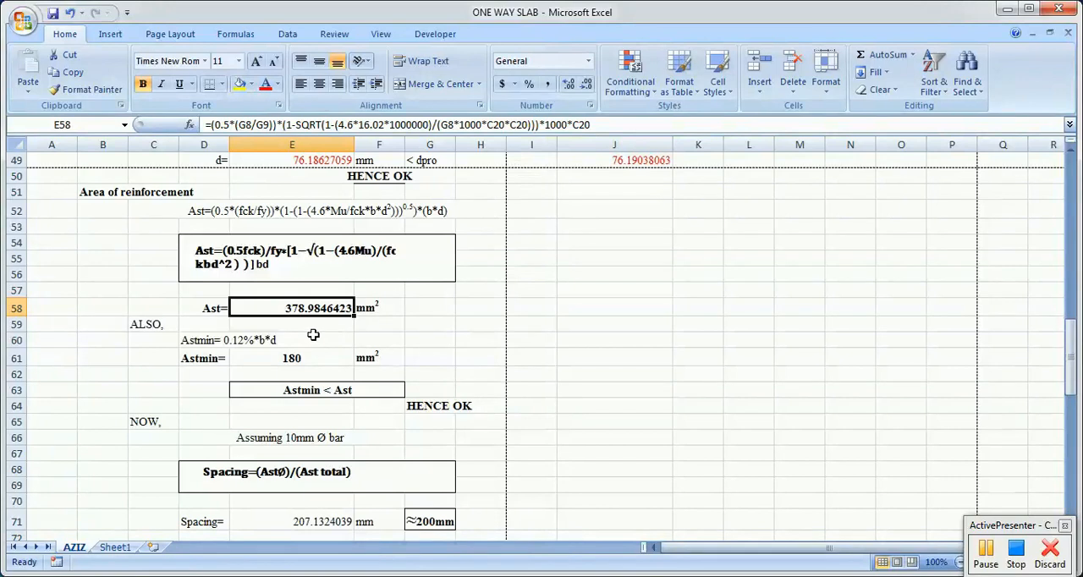
left_click(426, 358)
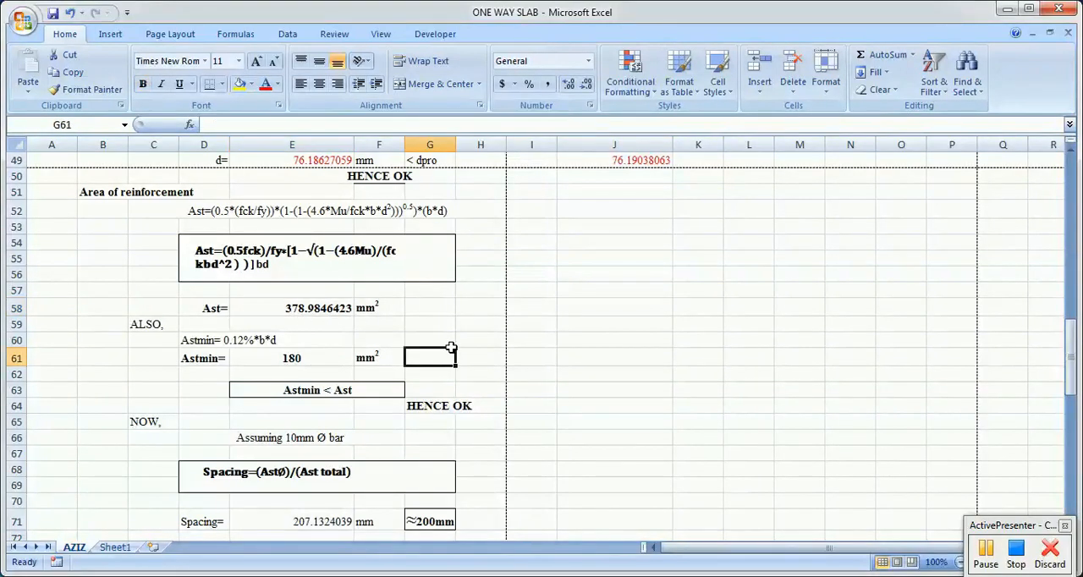
left_click(208, 339)
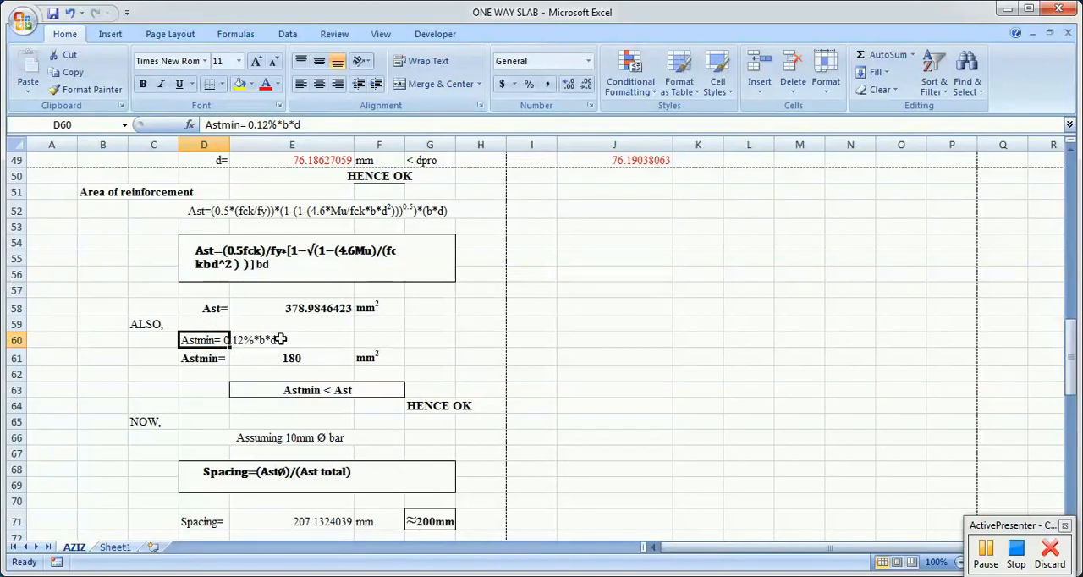
scroll(545, 365, "up", 16)
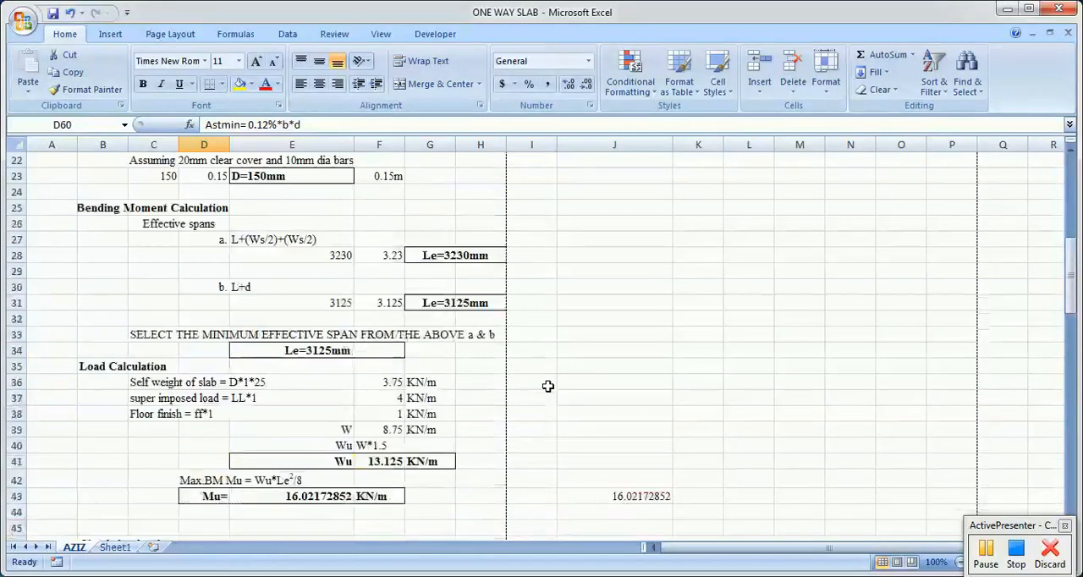
left_click(440, 314)
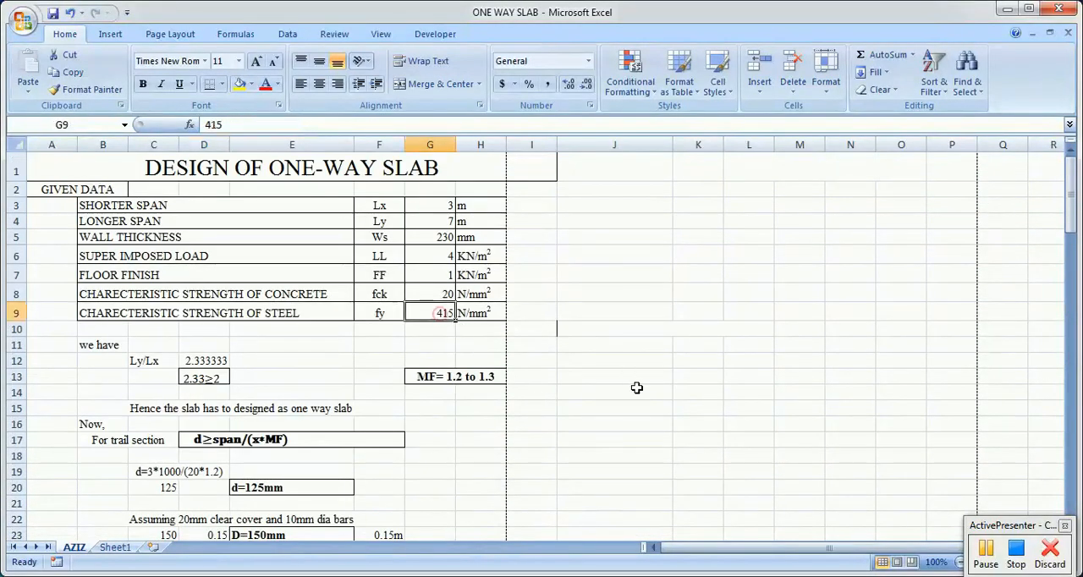
scroll(634, 401, "down", 4)
scroll(634, 401, "down", 13)
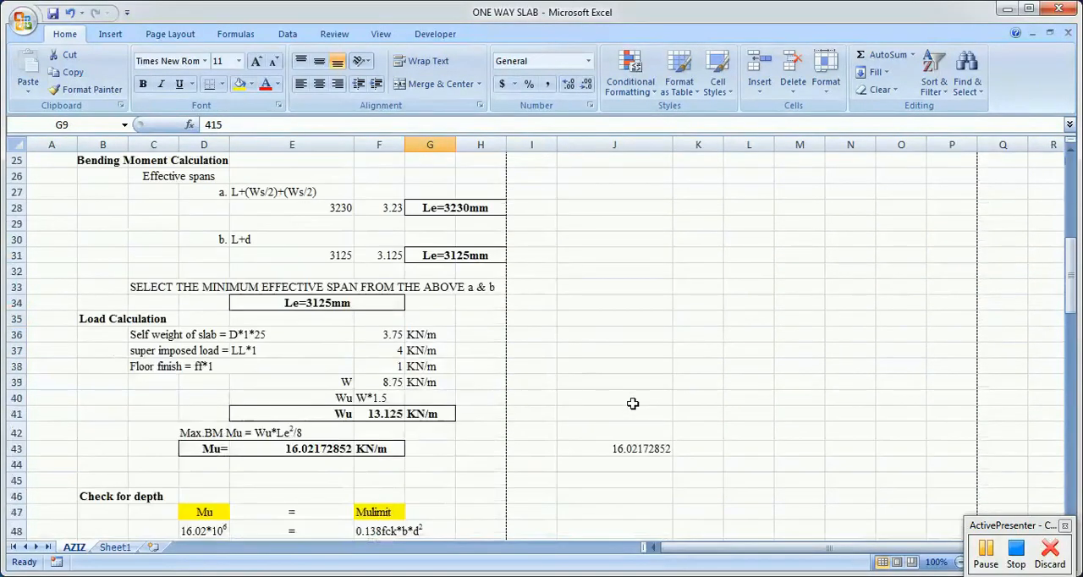
scroll(632, 404, "down", 3)
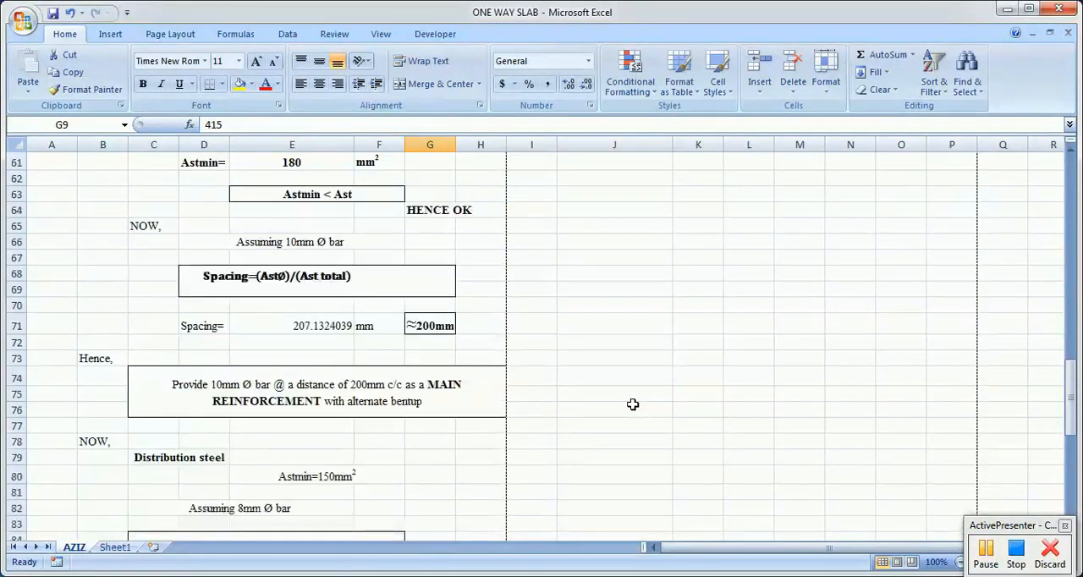
scroll(633, 403, "up", 3)
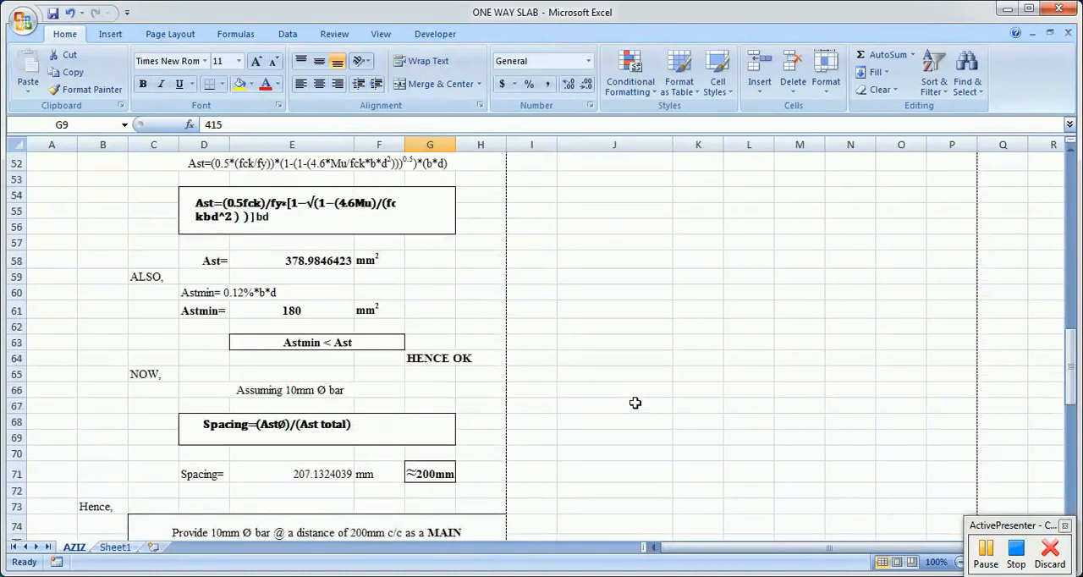
Step: Inspect the Astmin formula in E61 and the comparison of Astmin with Ast in rows 63 and 64
left_click(243, 296)
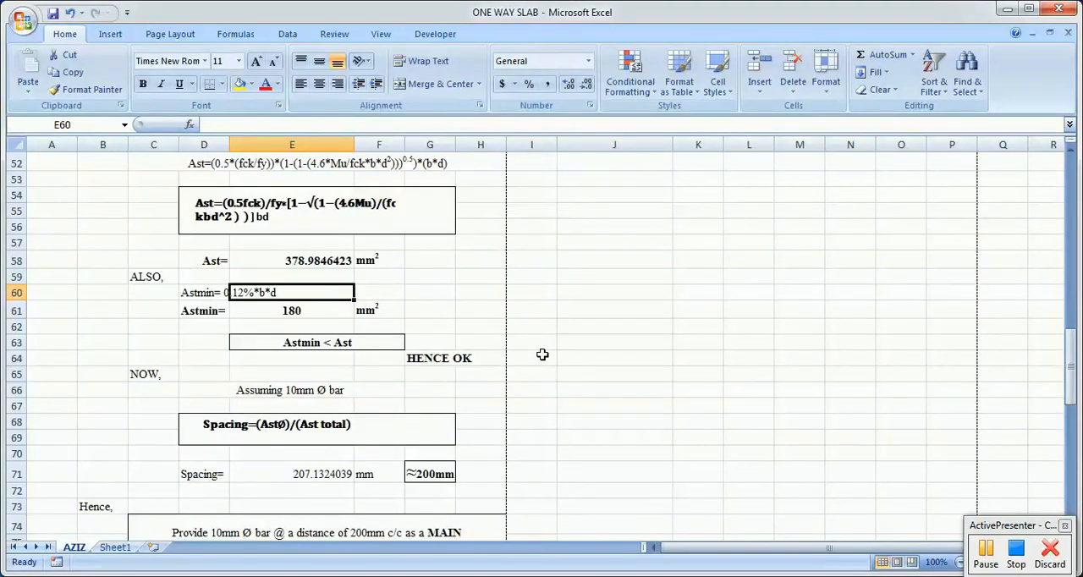
left_click(244, 296)
left_click(298, 309)
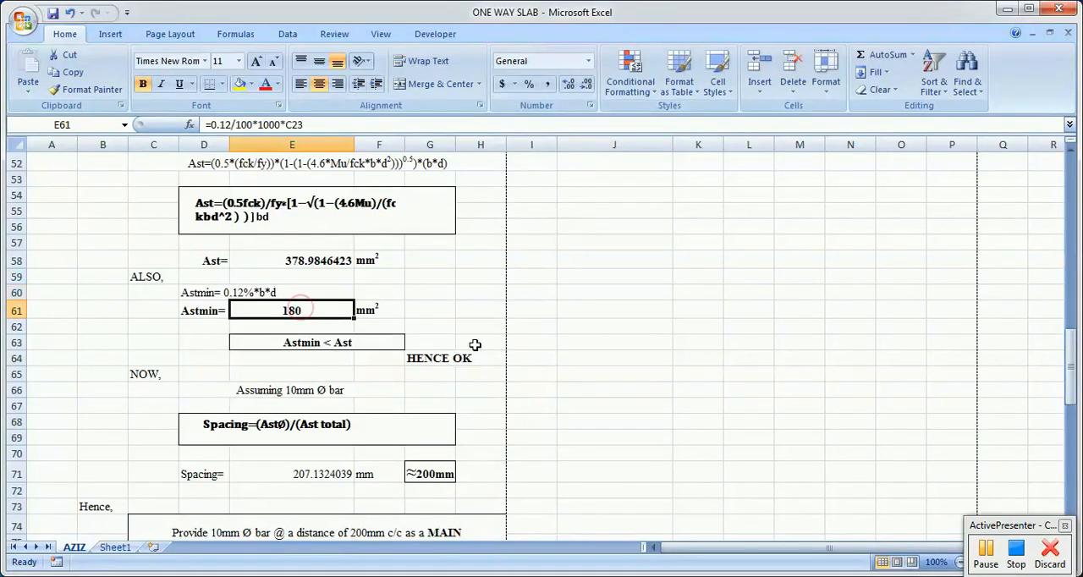
left_click(297, 343)
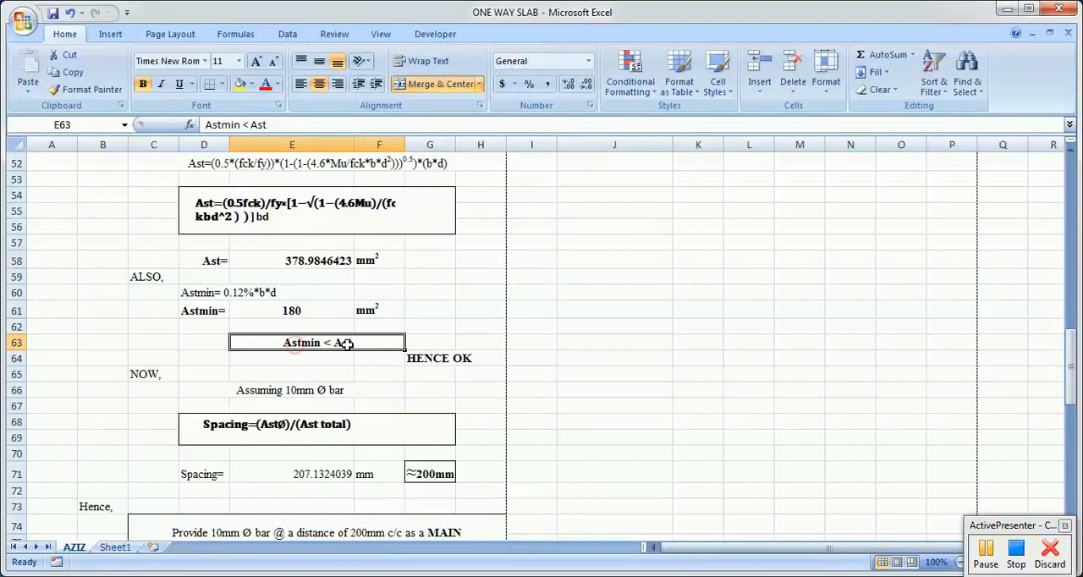
left_click(418, 361)
Step: Review the 10 mm bar assumption, the boxed spacing equation and the calculated spacing in E71
scroll(592, 395, "down", 2)
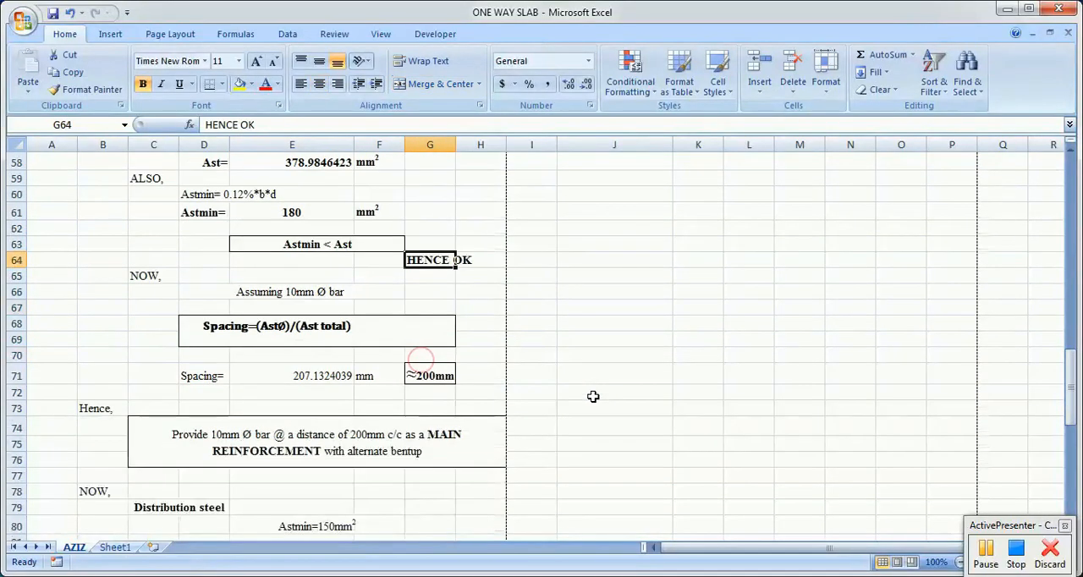
left_click(326, 294)
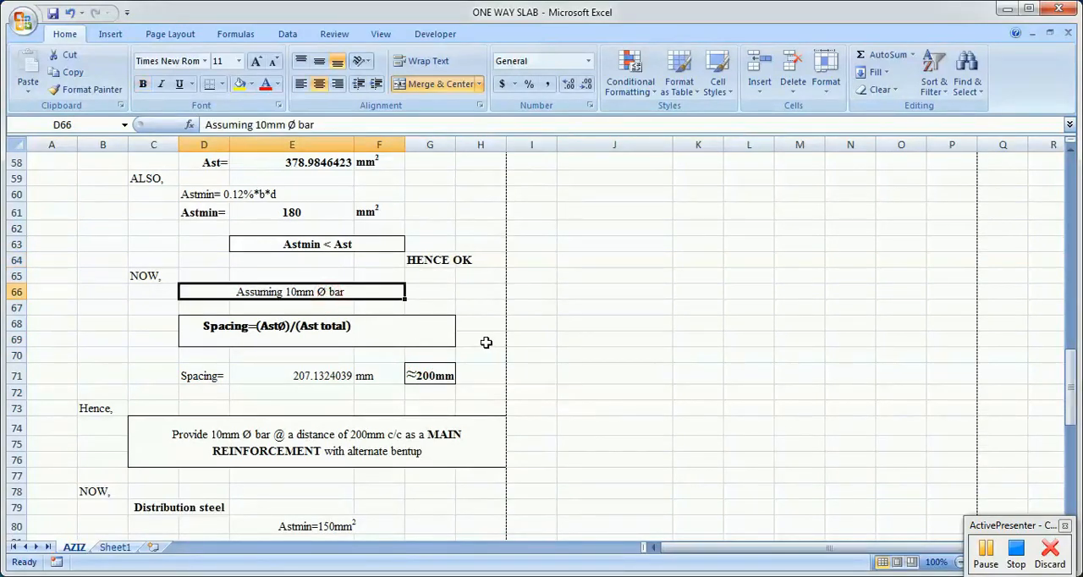
left_click(290, 335)
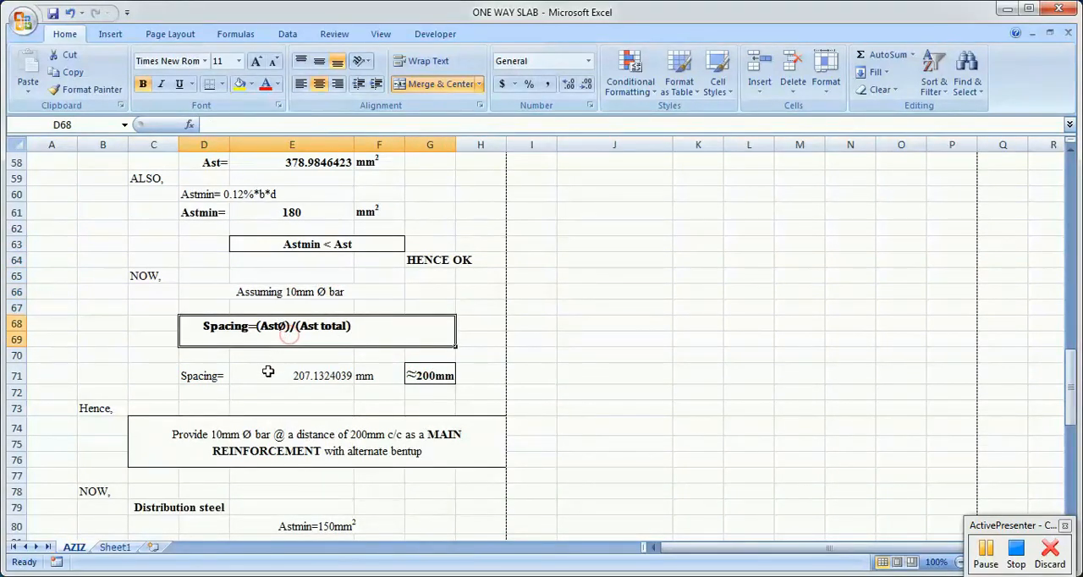
left_click(198, 375)
left_click(320, 375)
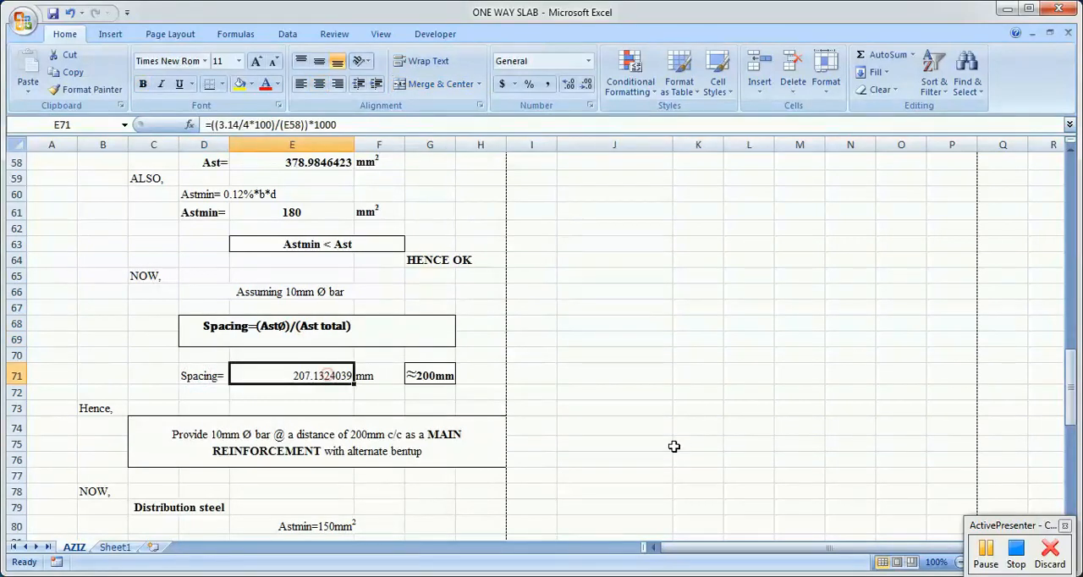
Step: Open the E71 spacing formula to check its bar-area term, leave it as is, and view the rounded spacing in G71
double_click(320, 376)
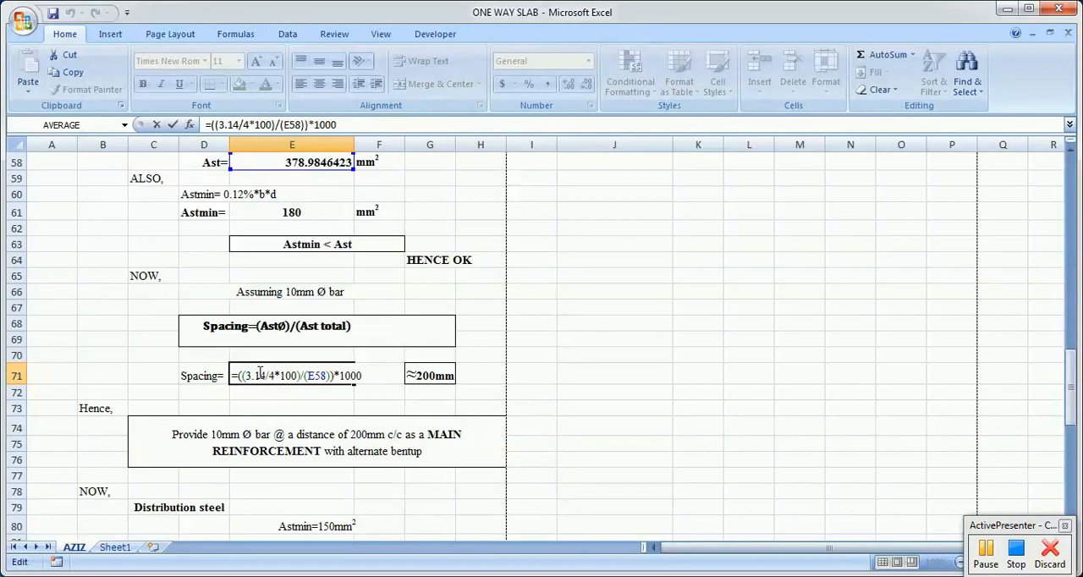
left_click(265, 374)
left_click(526, 420)
left_click(324, 375)
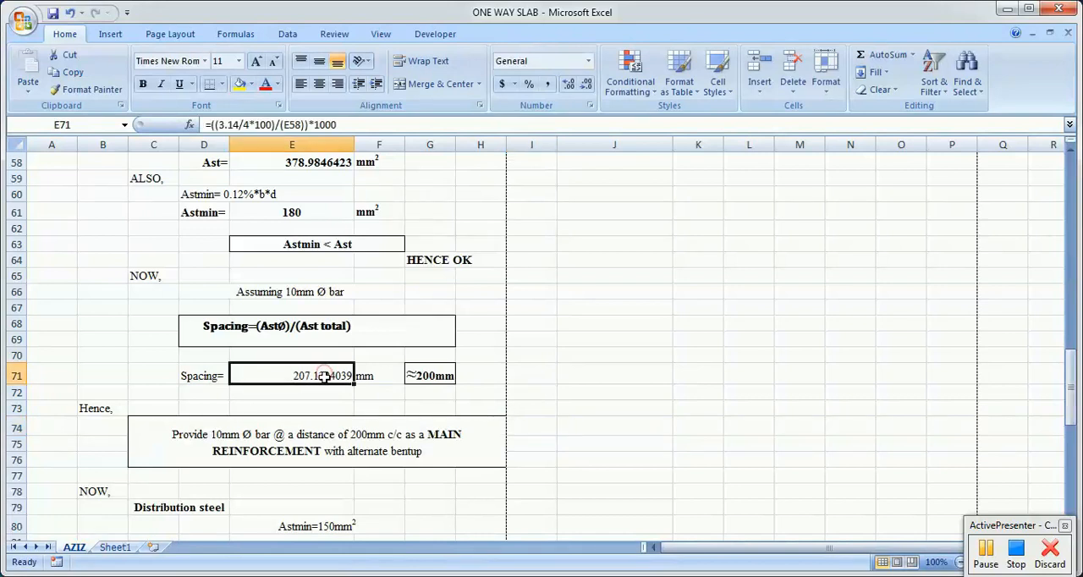
left_click(433, 375)
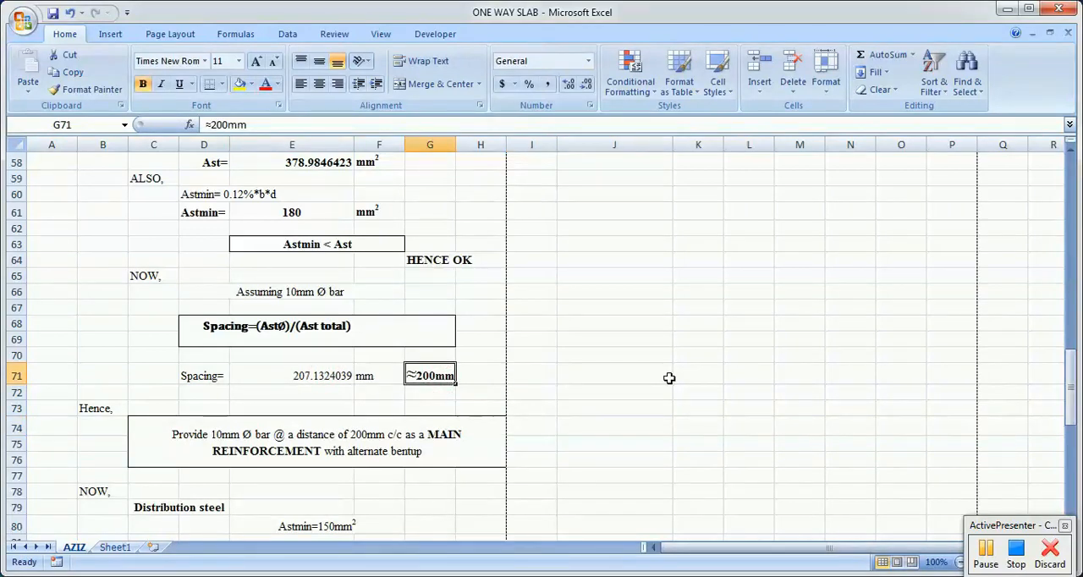
Step: Read the main reinforcement provision in C74 and go to the Distribution steel section in row 79
scroll(668, 378, "down", 1)
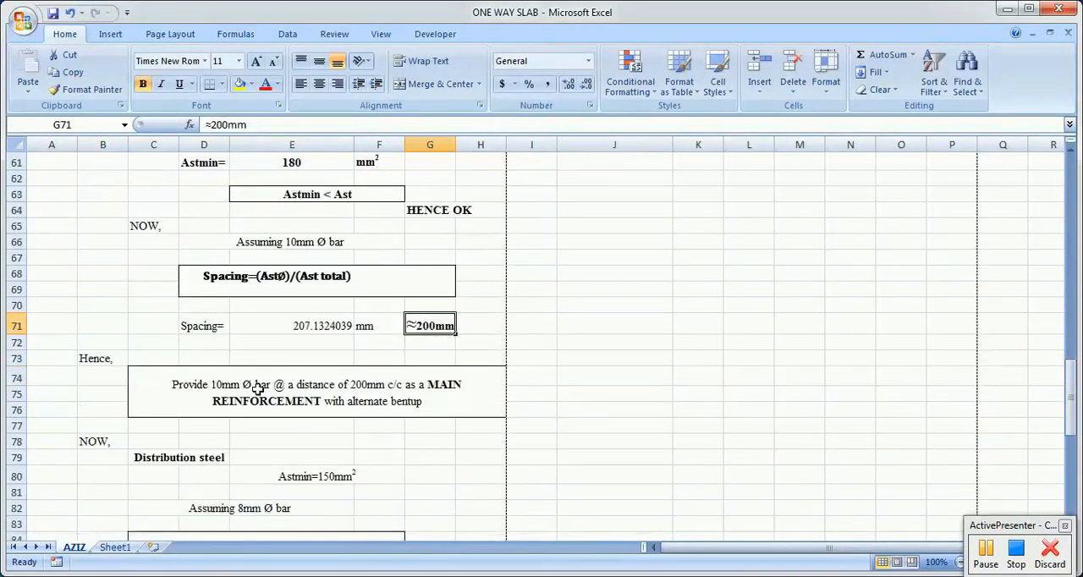
left_click(398, 401)
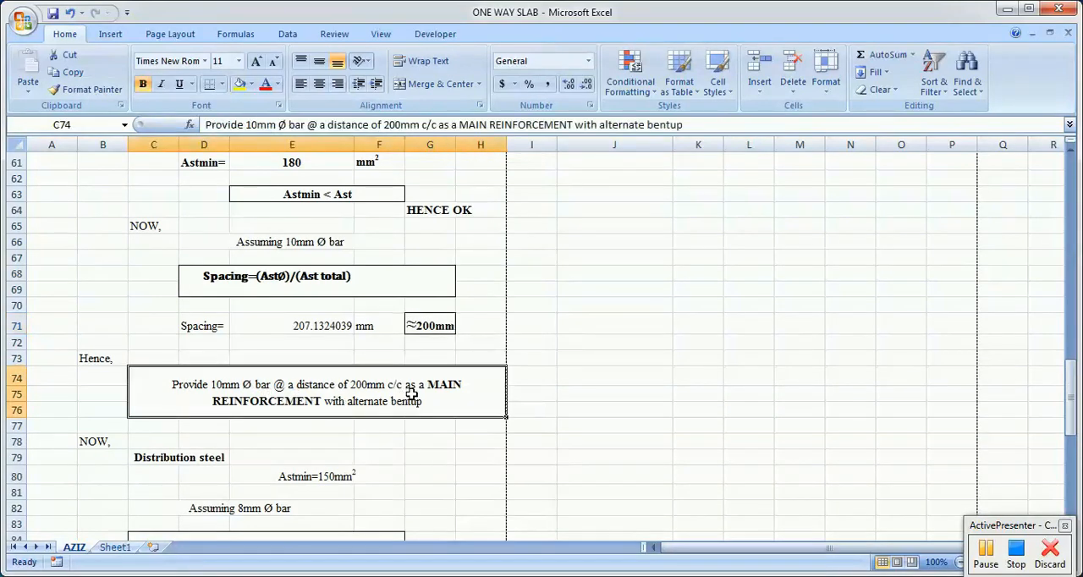
scroll(616, 435, "down", 1)
left_click(489, 431)
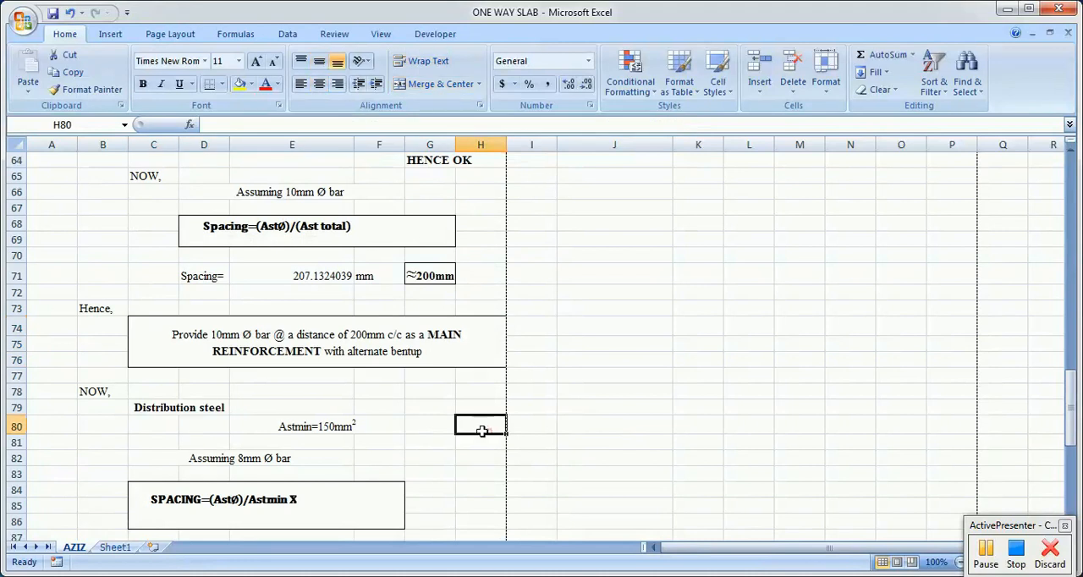
scroll(489, 431, "down", 2)
left_click(175, 311)
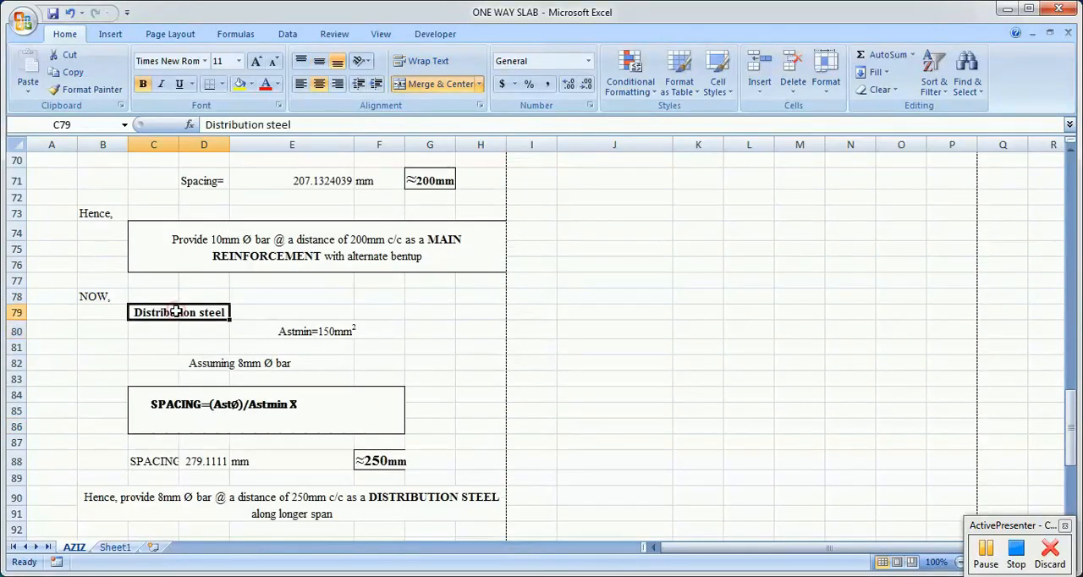
Step: Compare the Astmin text under Distribution steel in E80 with the calculated Astmin in E61
left_click(333, 348)
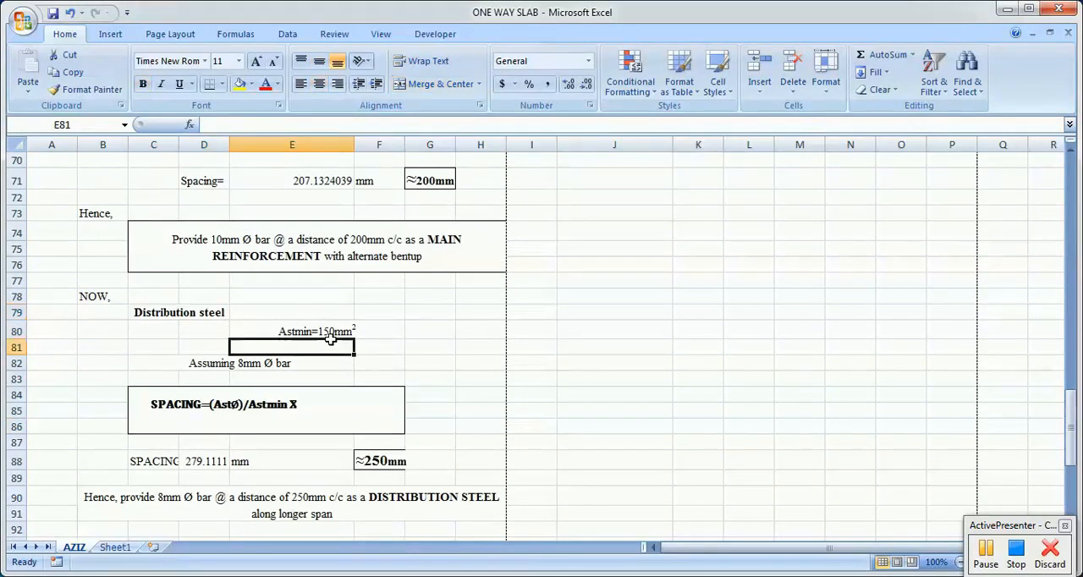
left_click(328, 329)
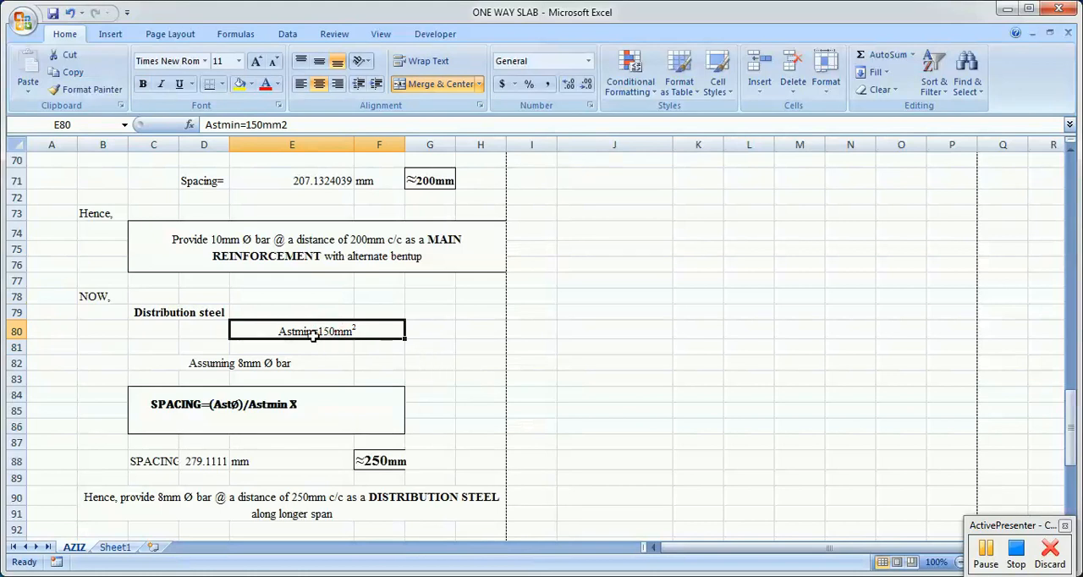
scroll(385, 340, "up", 2)
scroll(390, 341, "up", 2)
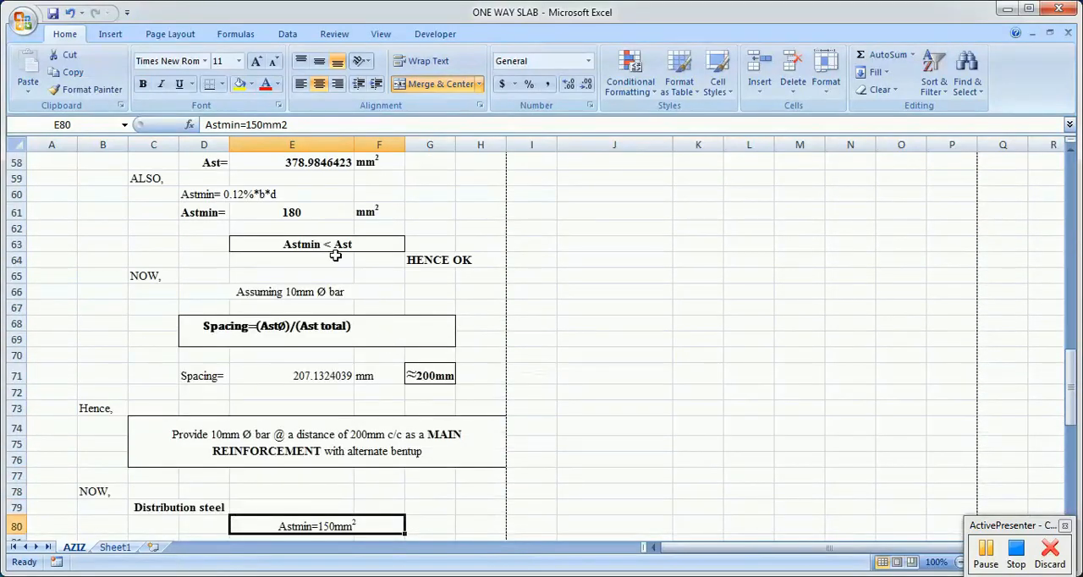
left_click(311, 215)
scroll(445, 322, "down", 2)
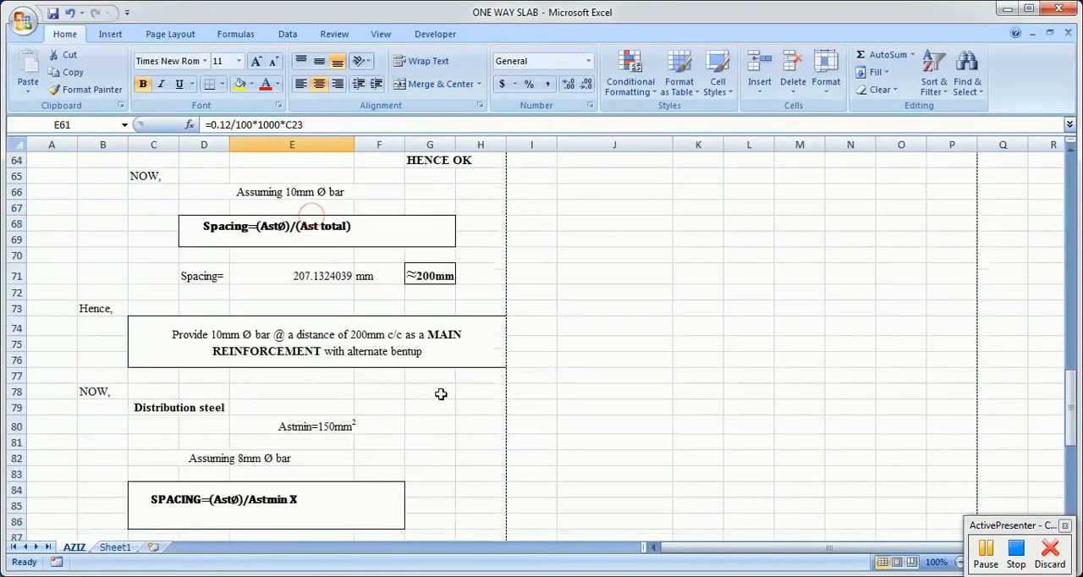
left_click(305, 427)
scroll(474, 355, "up", 5)
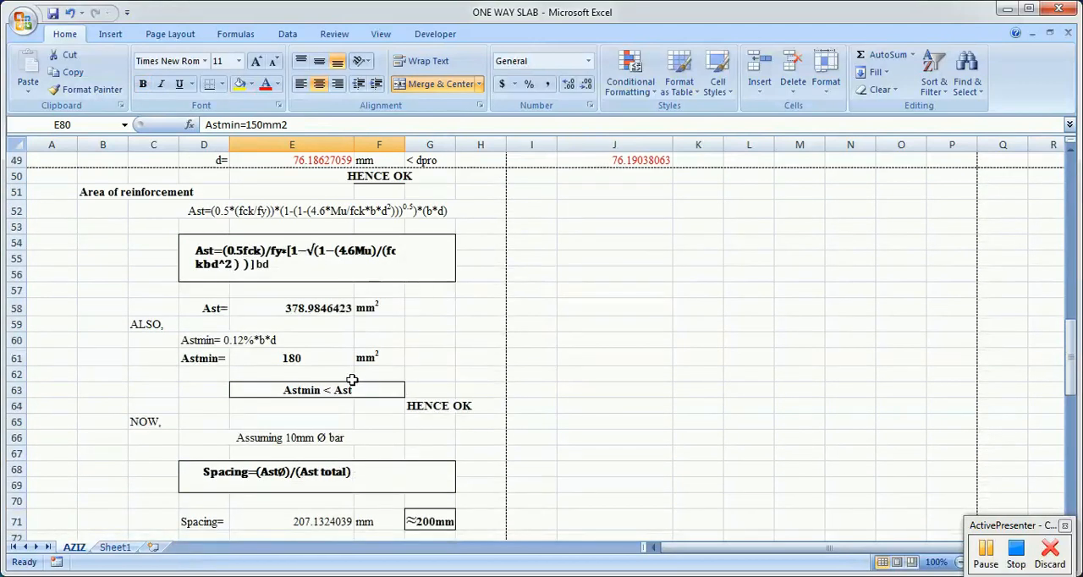
left_click(309, 362)
scroll(474, 364, "down", 6)
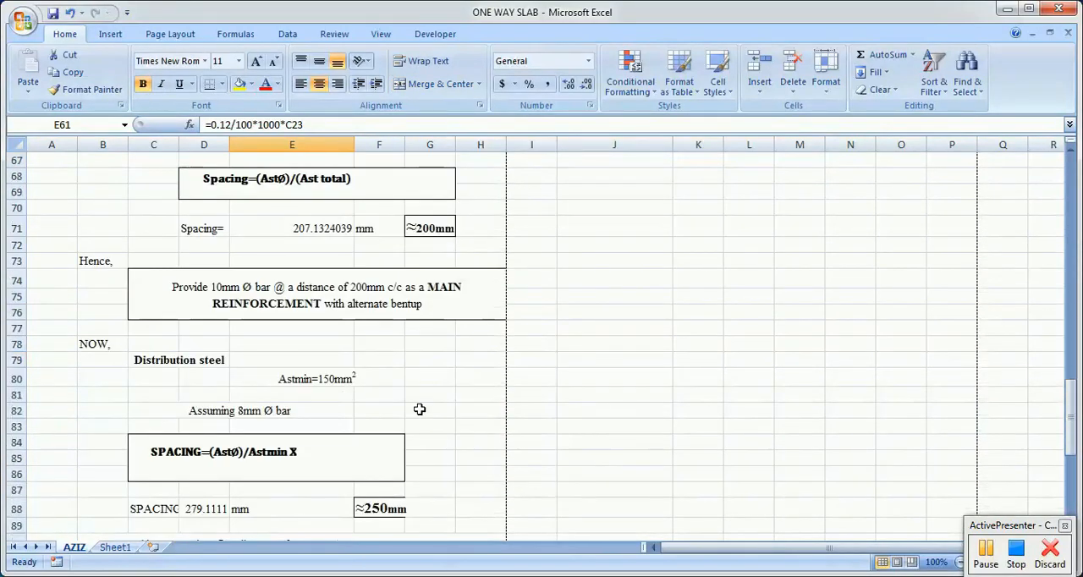
Step: Correct the distribution steel Astmin text in E80 to 180mm2
left_click(334, 379)
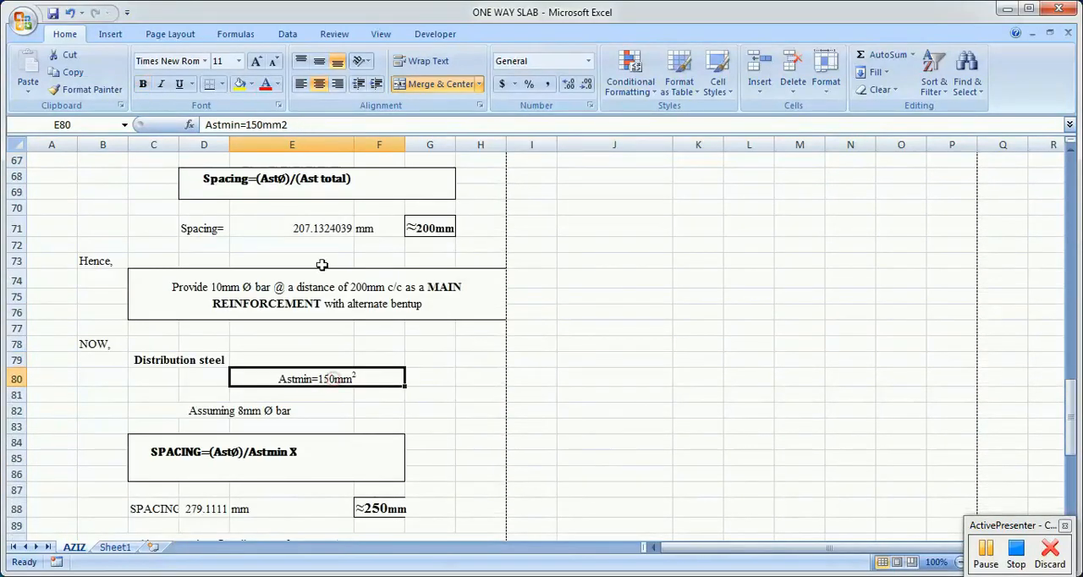
left_click(255, 125)
key("BackSpace")
type("8")
left_click(509, 344)
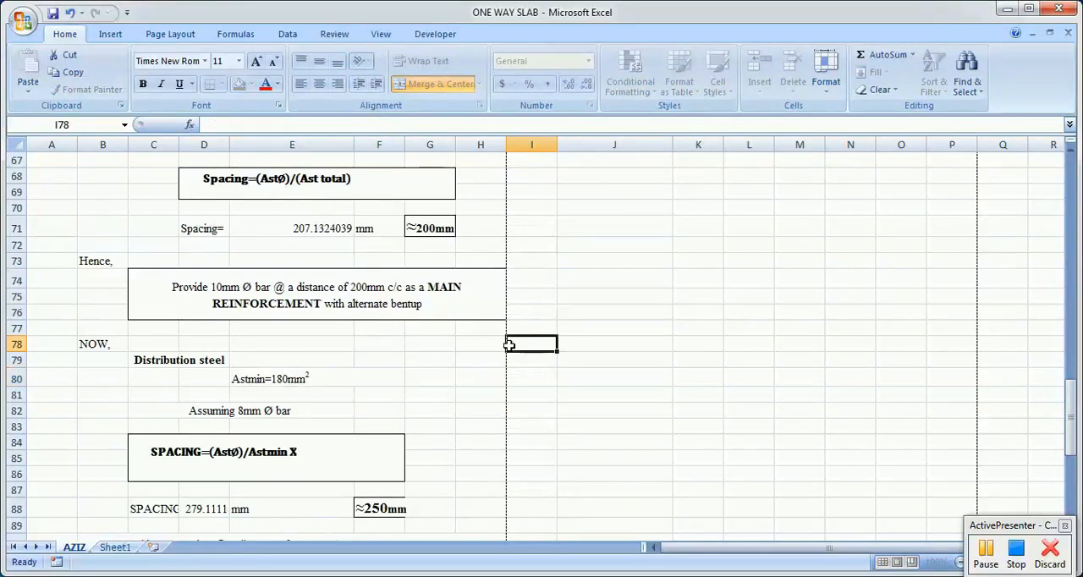
Step: Inspect the distribution steel spacing equation, its formula in D88 and the rounded spacing in F88
scroll(552, 370, "down", 2)
scroll(376, 347, "down", 3)
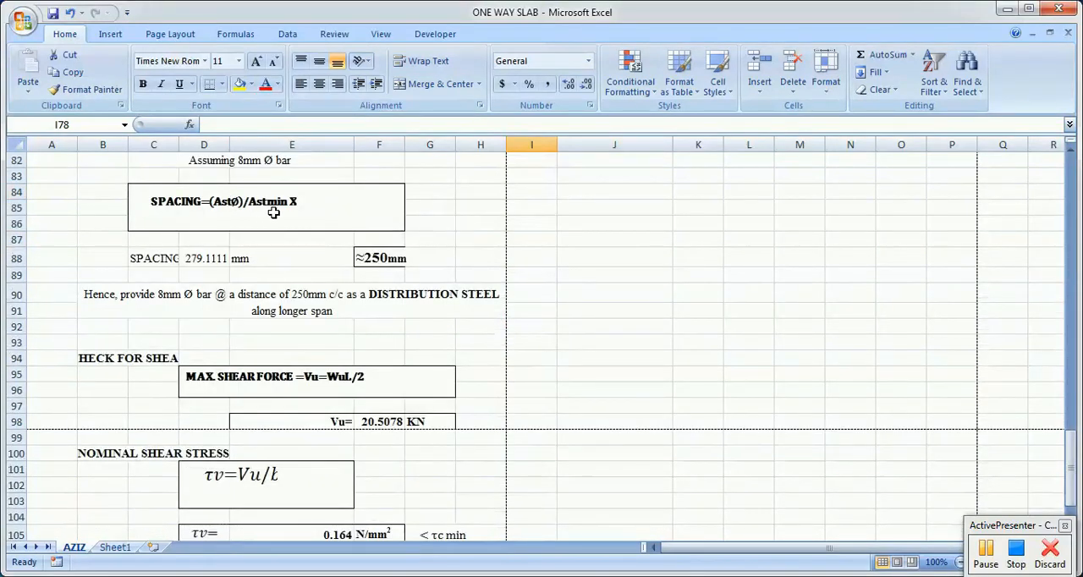
left_click(218, 257)
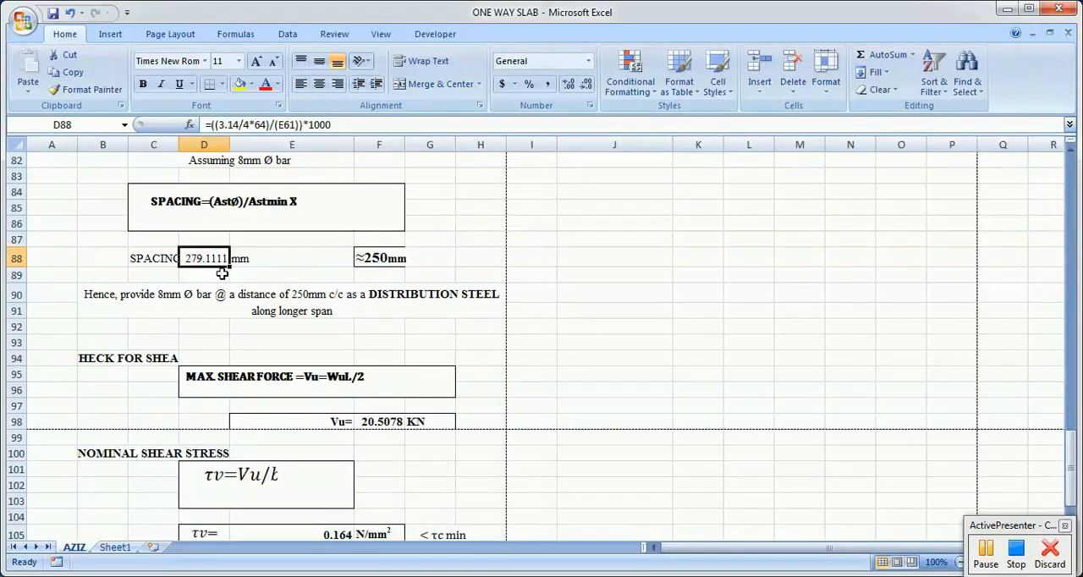
left_click(393, 268)
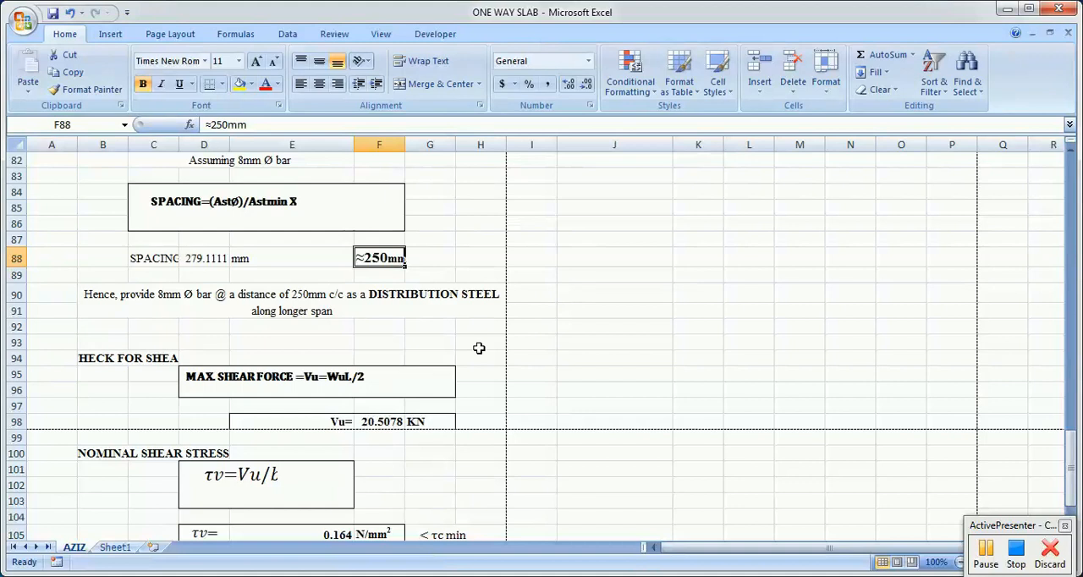
Step: Review the maximum shear force equation in the shear check section and the Vu value in F98
scroll(479, 348, "down", 1)
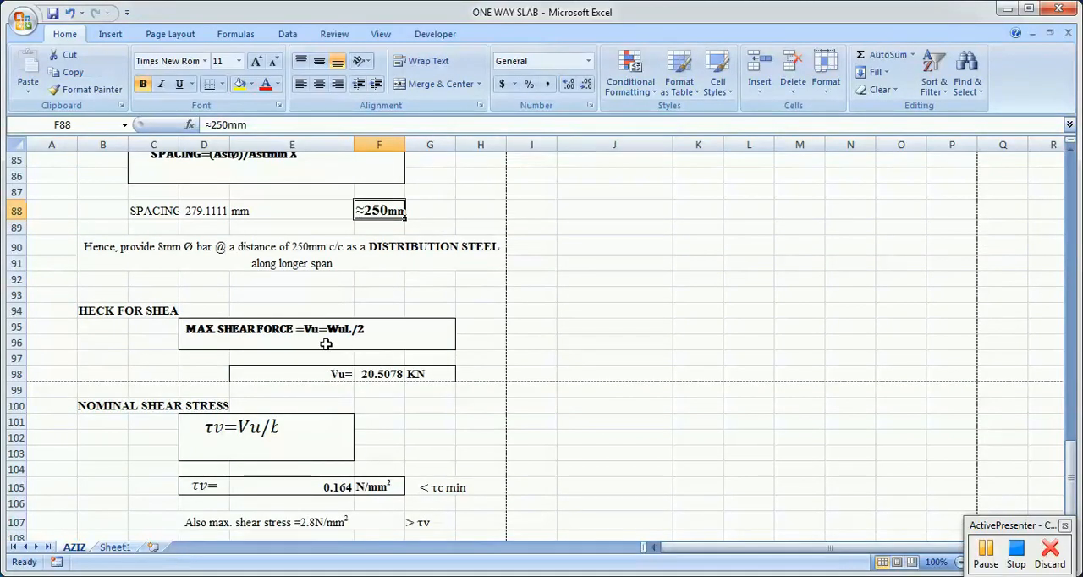
left_click(298, 342)
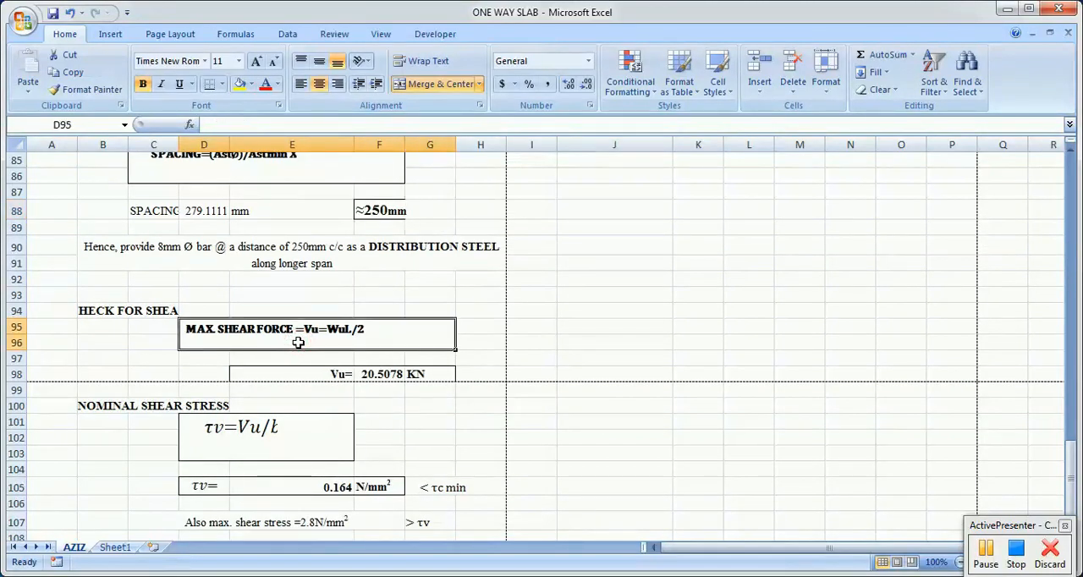
left_click(374, 374)
Step: Enter the check formula =(F41*3.125)/2 in J98 to calculate the maximum shear force
left_click(573, 374)
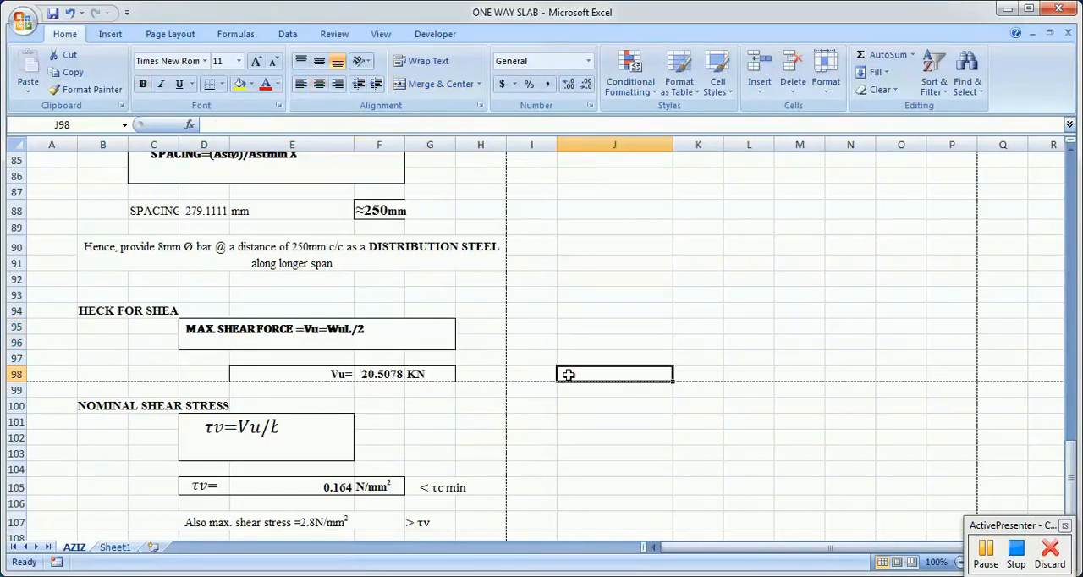
type("=")
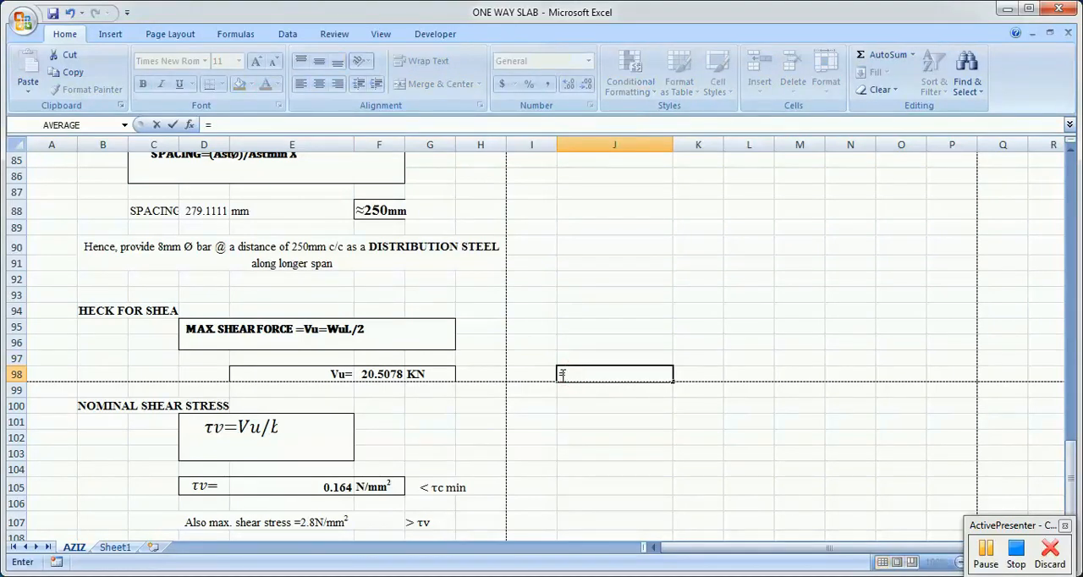
scroll(535, 381, "up", 12)
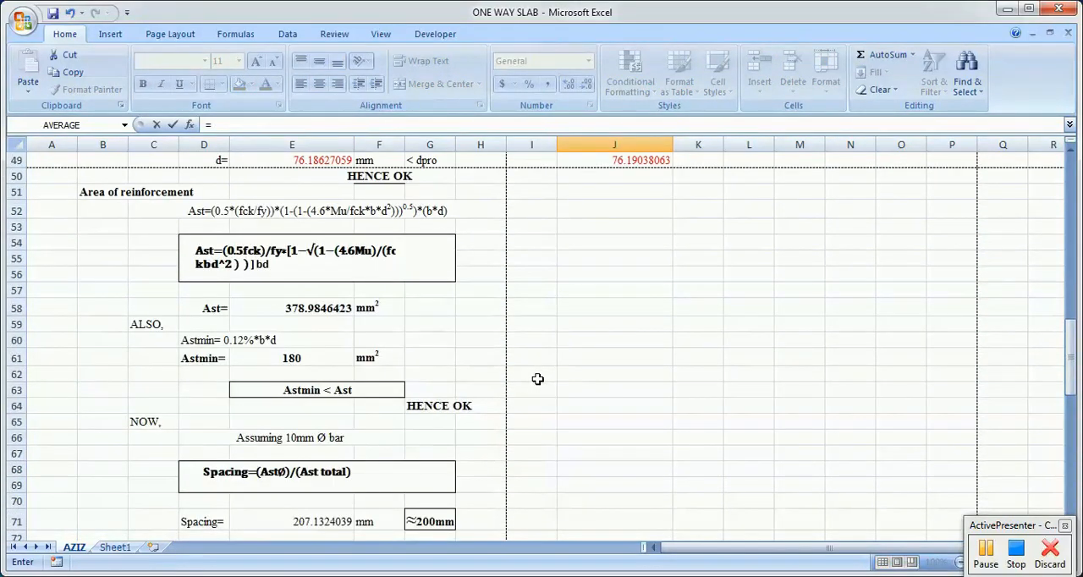
scroll(538, 379, "up", 4)
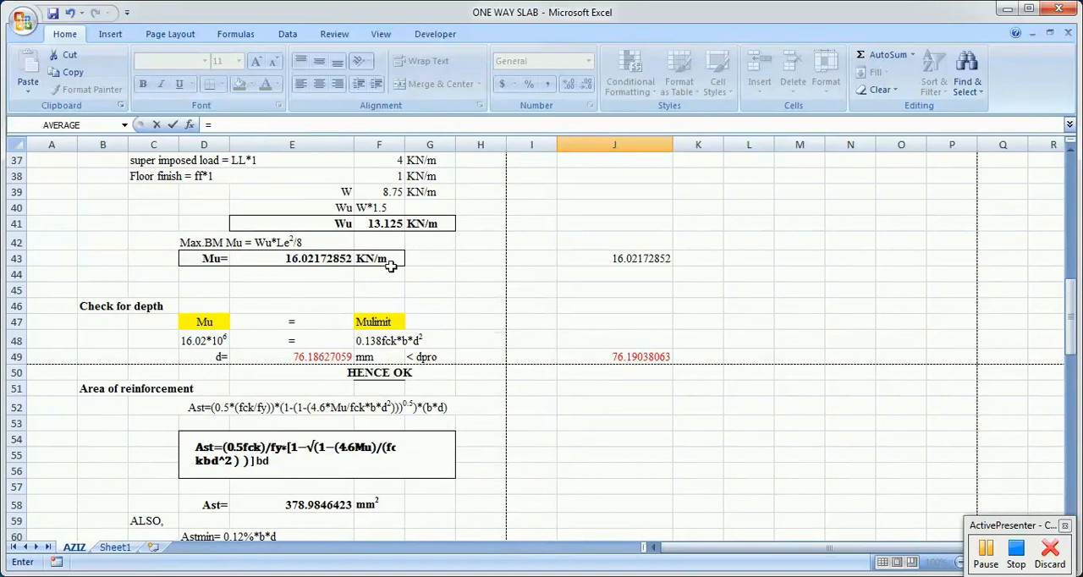
left_click(388, 221)
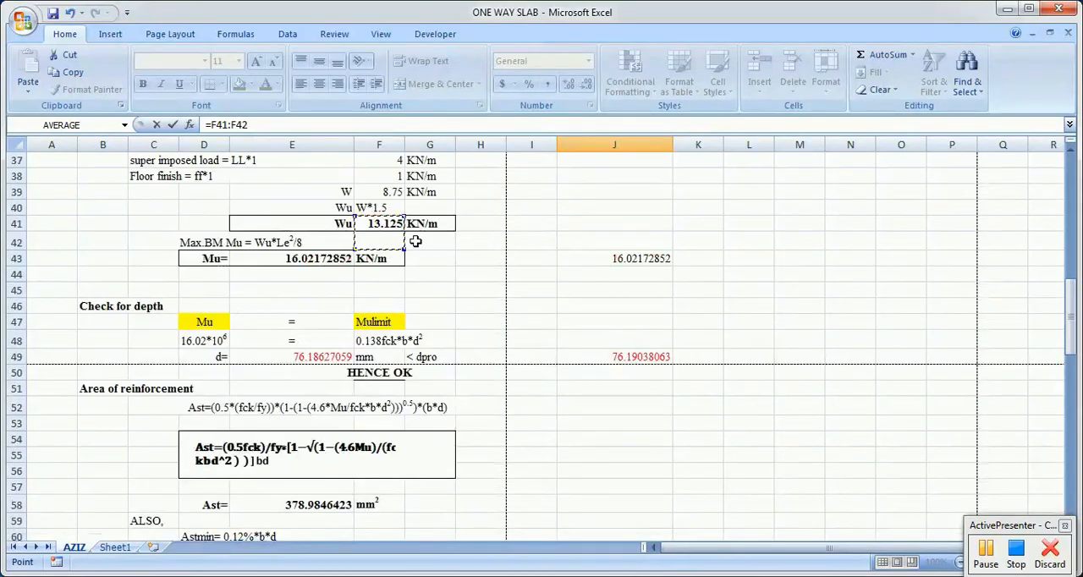
scroll(479, 346, "down", 18)
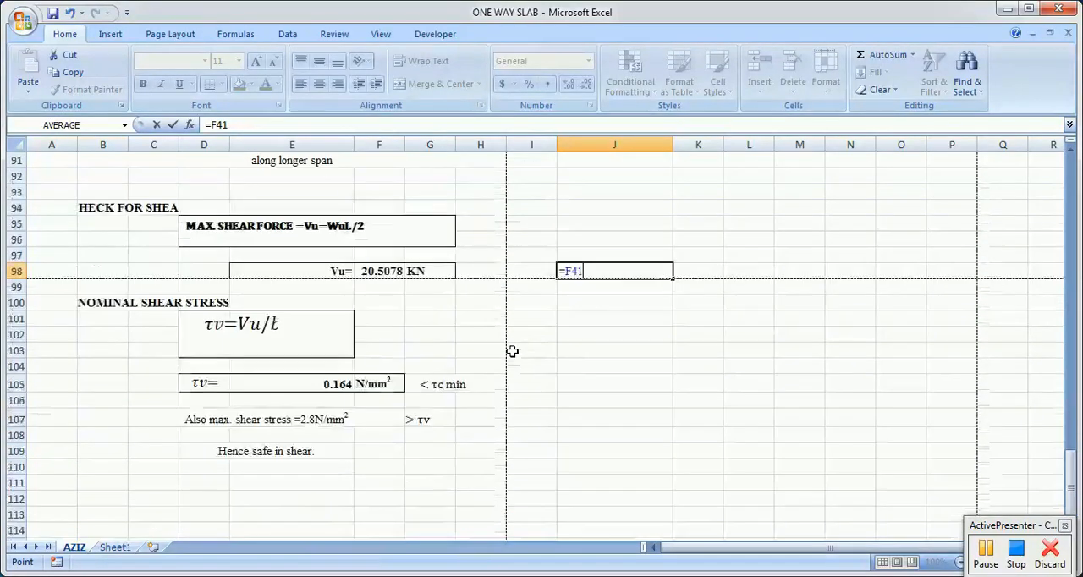
type("*3.125")
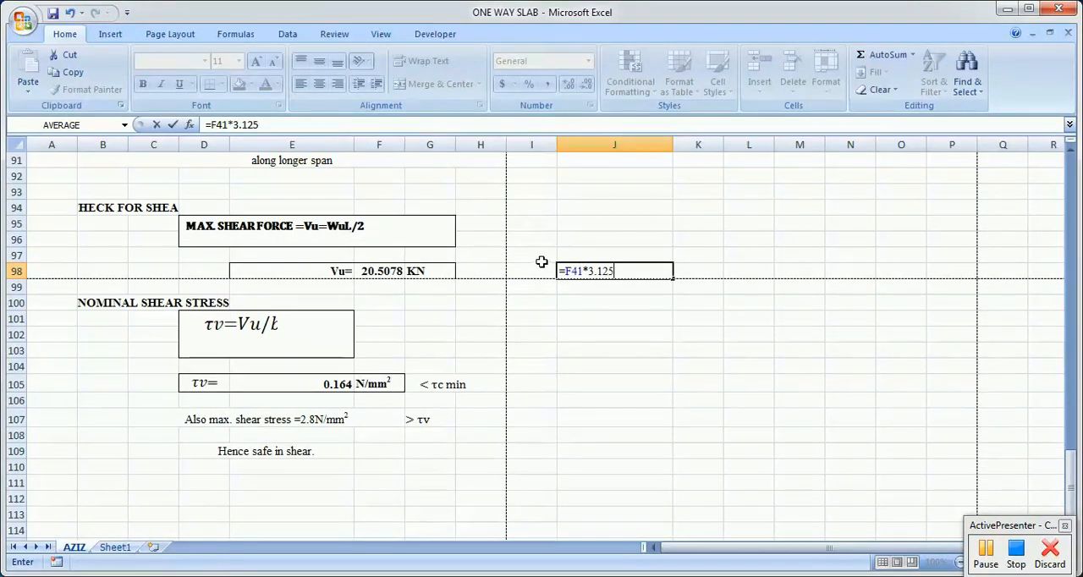
left_click(566, 270)
type("(")
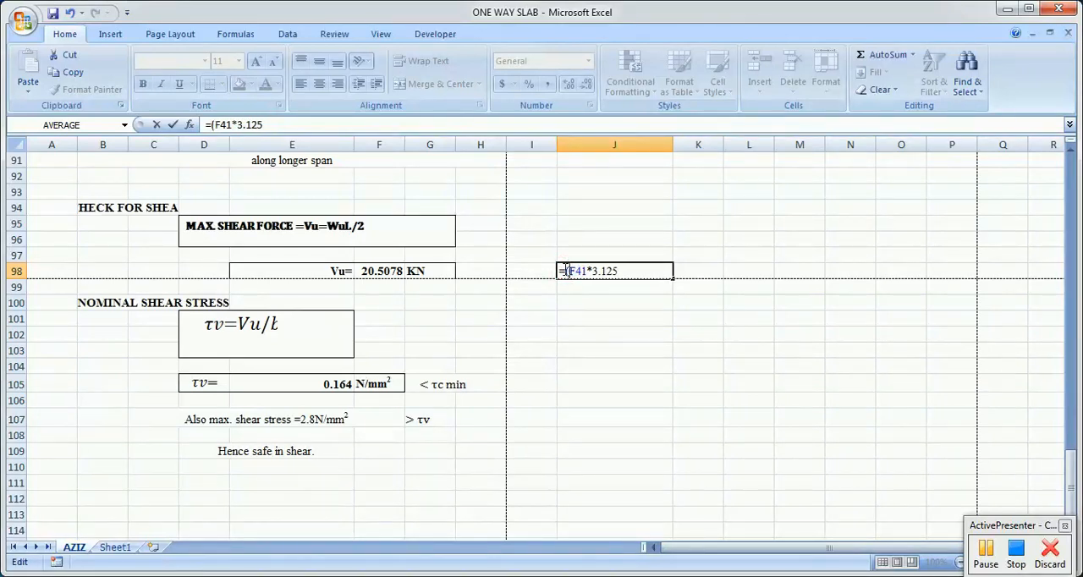
type(")")
type("/2")
key("Return")
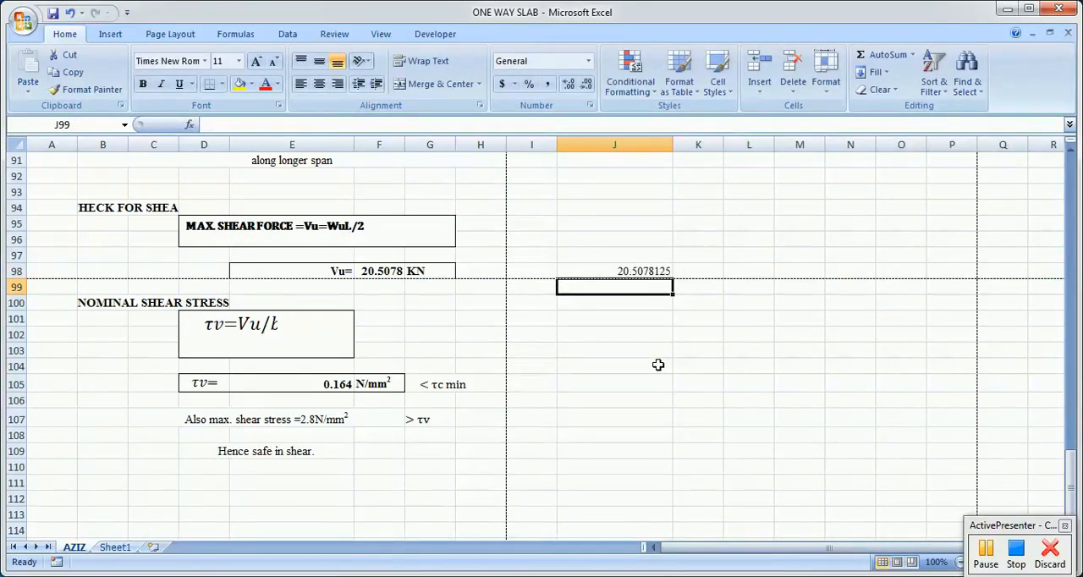
Step: Compare the check result in J98 with the Vu formula in F98
left_click(625, 273)
left_click(379, 271)
scroll(614, 399, "down", 2)
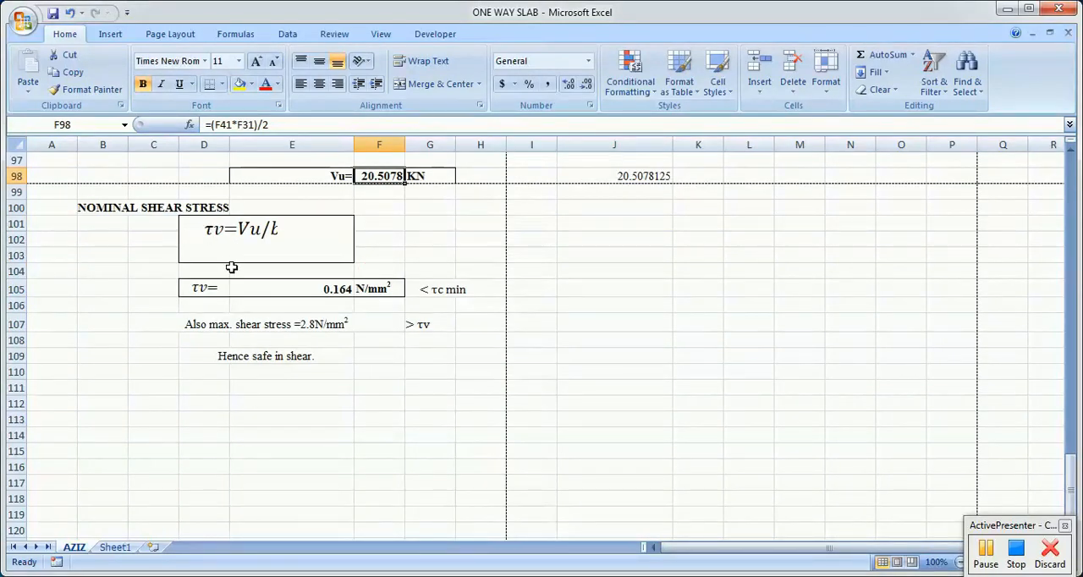
scroll(492, 326, "up", 2)
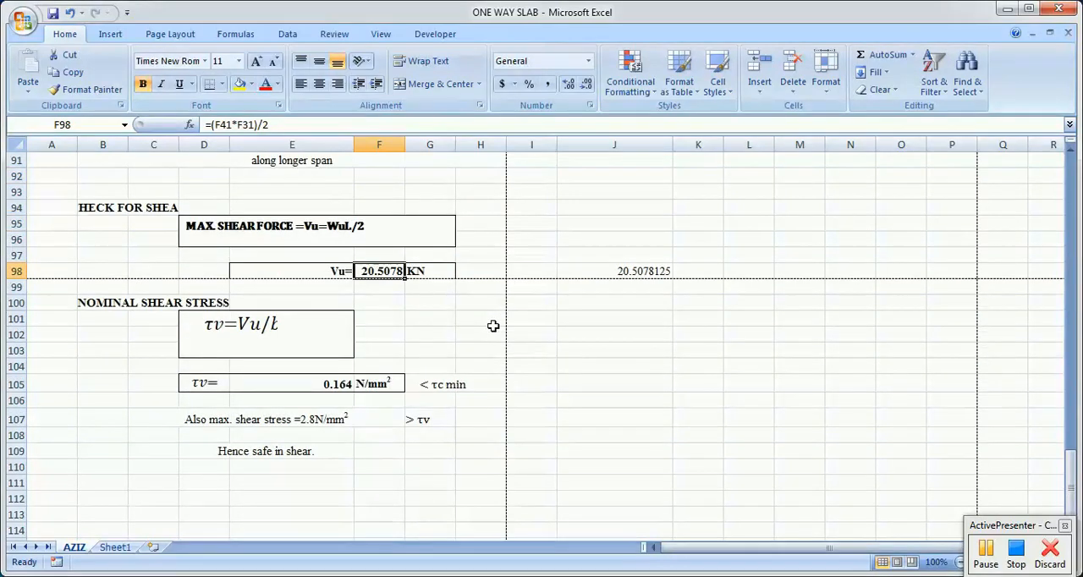
Step: Review the nominal shear stress equation box and the calculated τv in E105
left_click(291, 333)
scroll(443, 365, "down", 1)
scroll(442, 366, "down", 1)
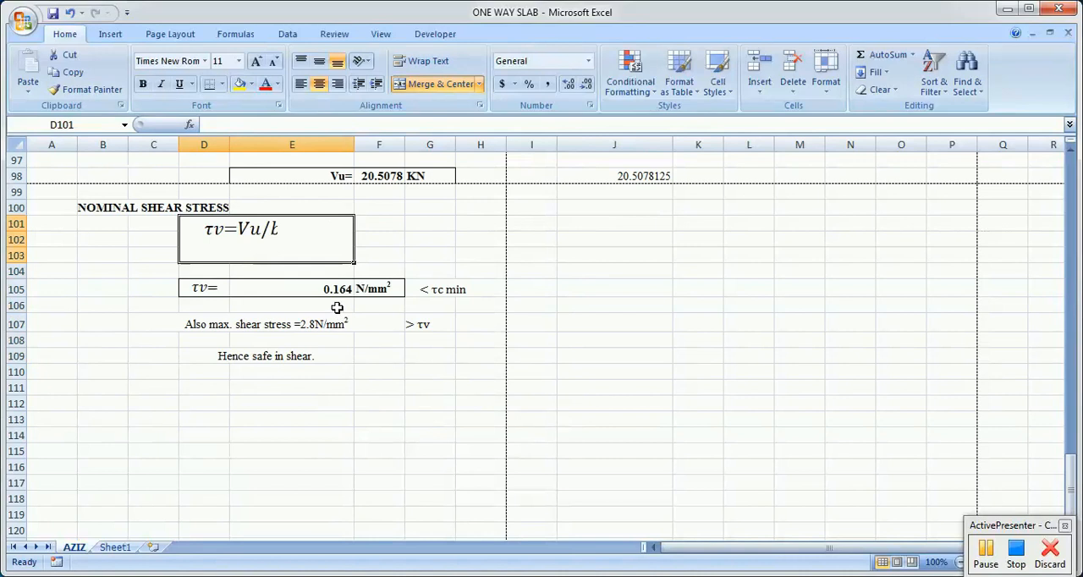
left_click(339, 291)
Step: Widen the nominal shear stress equation's text box so that the full expression τv=Vu/bd fits
left_click(252, 224)
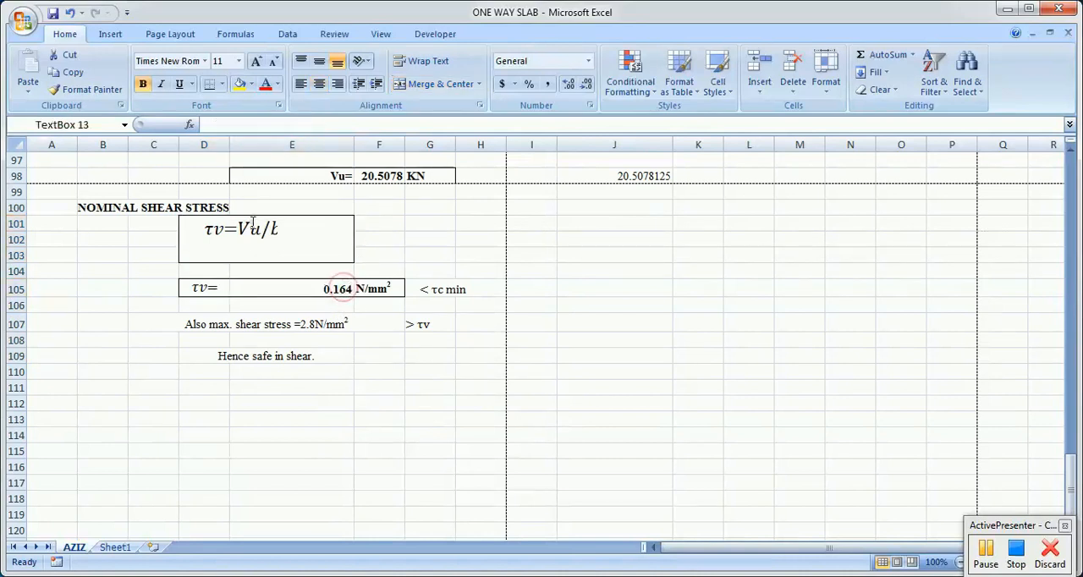
left_click_drag(278, 238, 350, 238)
left_click(350, 239)
left_click(389, 225)
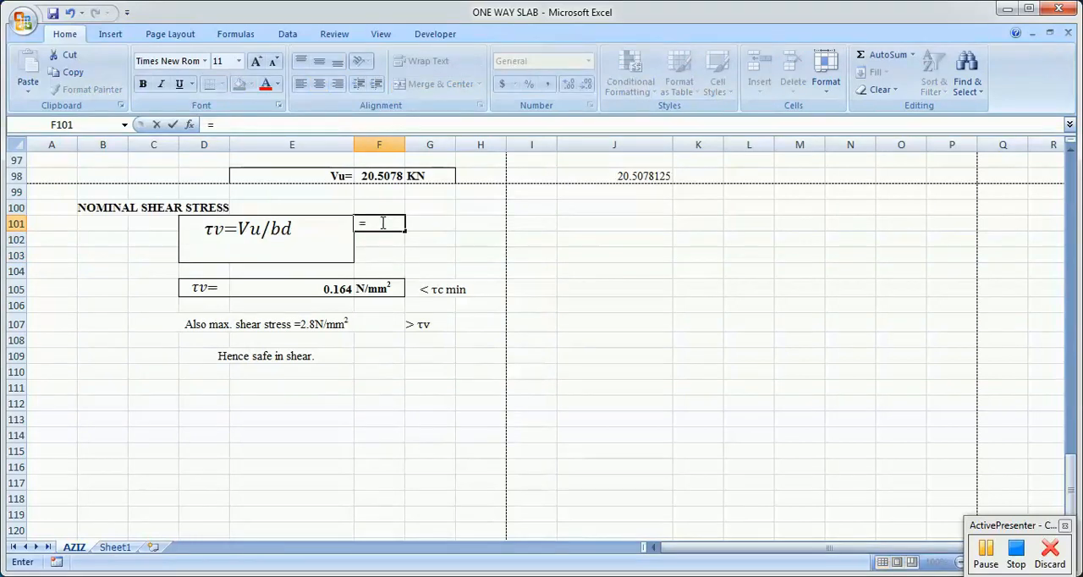
key("BackSpace")
key("Return")
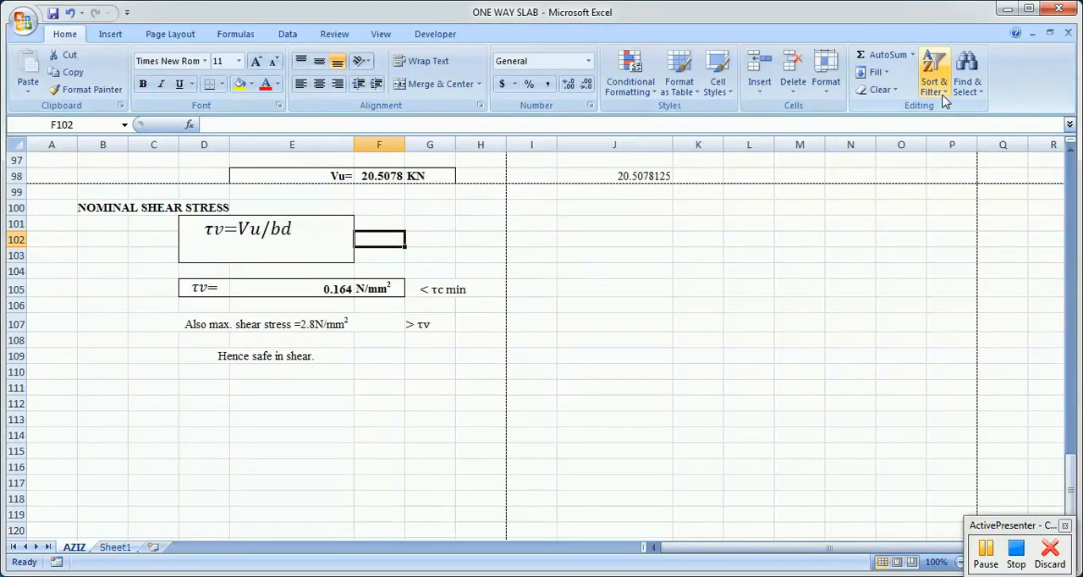
Step: Check the τv symbol in the shear stress equation and open the Symbol dialog for cell F101
left_click(210, 228)
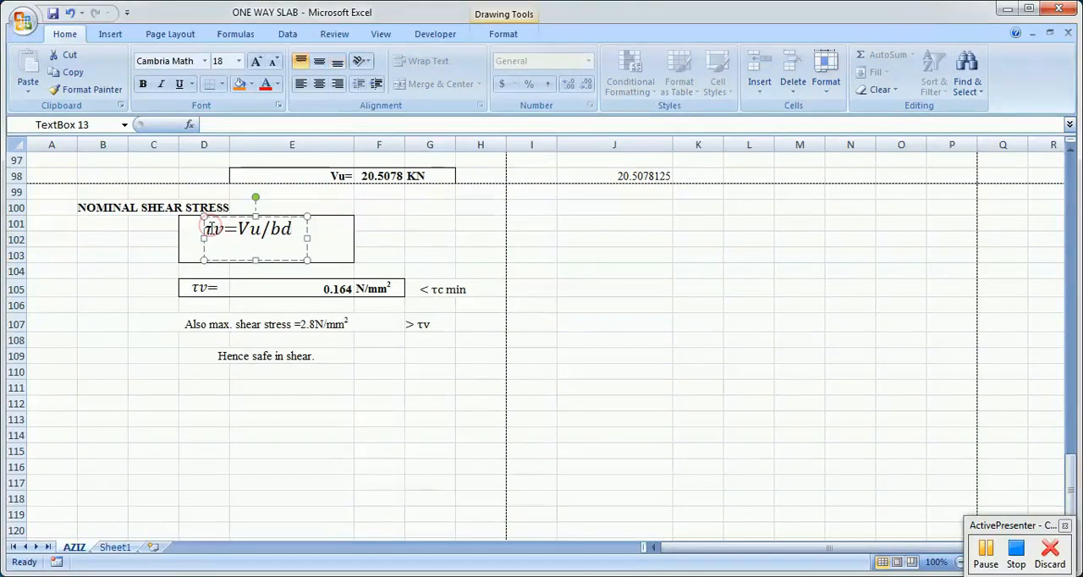
left_click(396, 225)
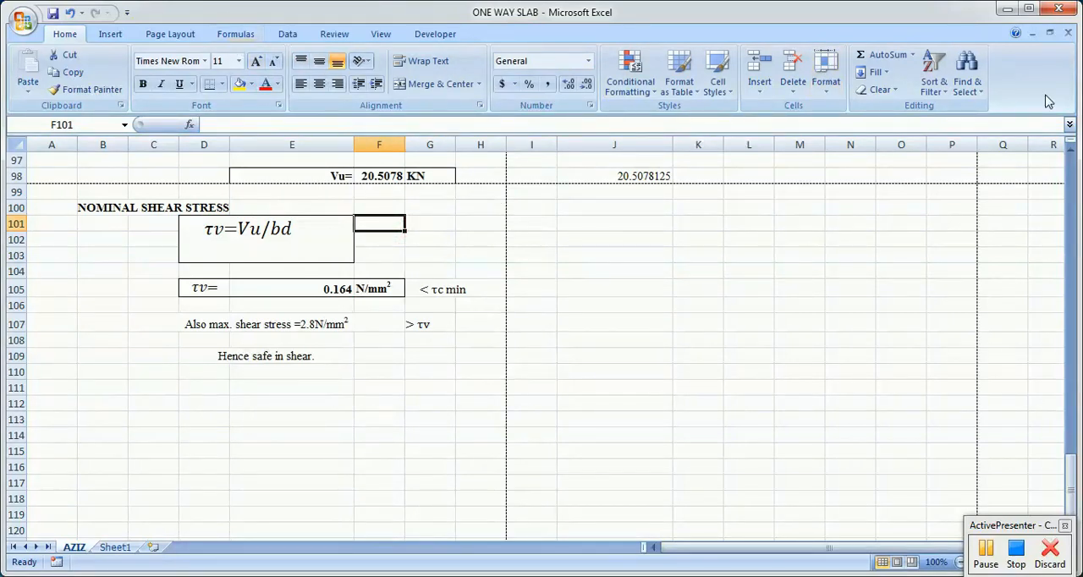
left_click(109, 34)
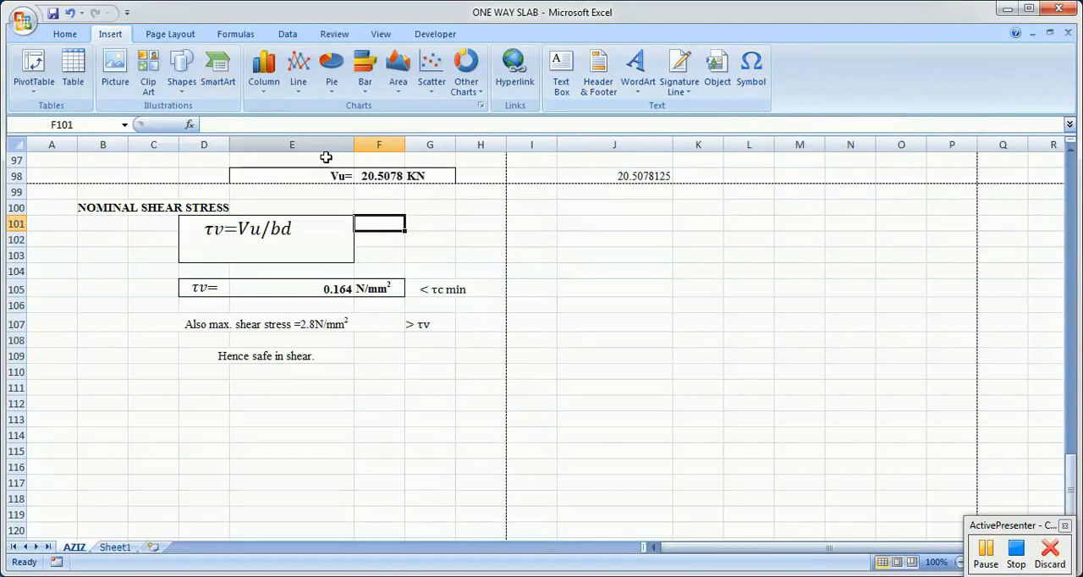
left_click(74, 35)
left_click(109, 35)
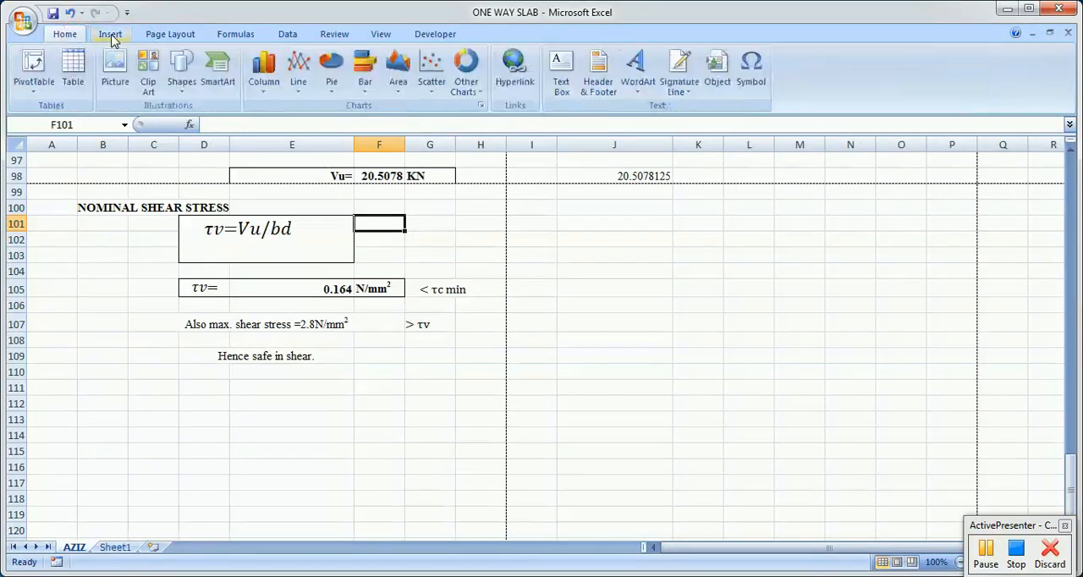
left_click(749, 89)
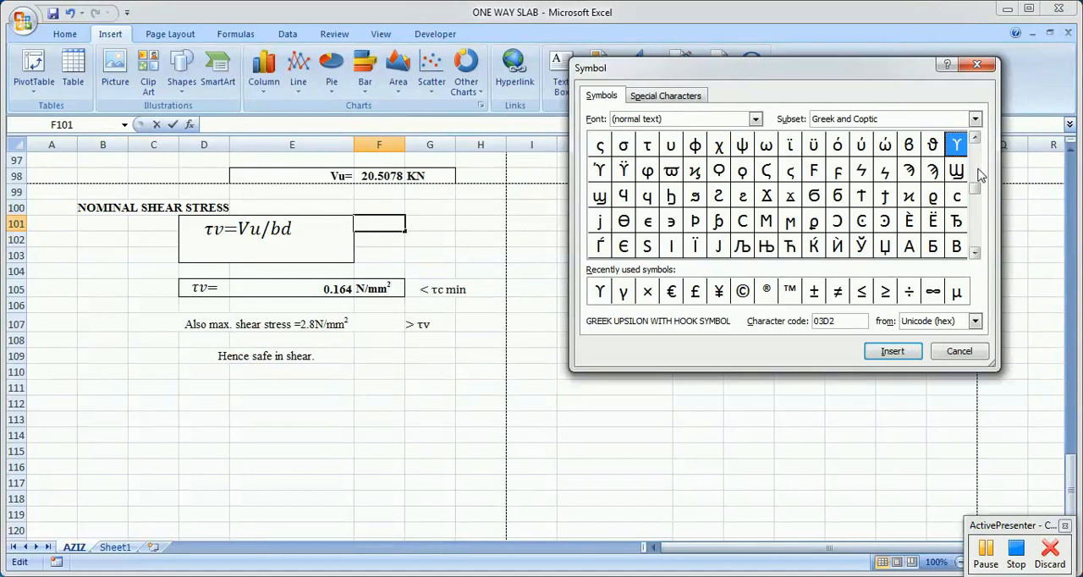
Step: Browse the Cyrillic and Basic Latin characters in the Symbol dialog to look for the shear stress symbol
scroll(978, 203, "down", 2)
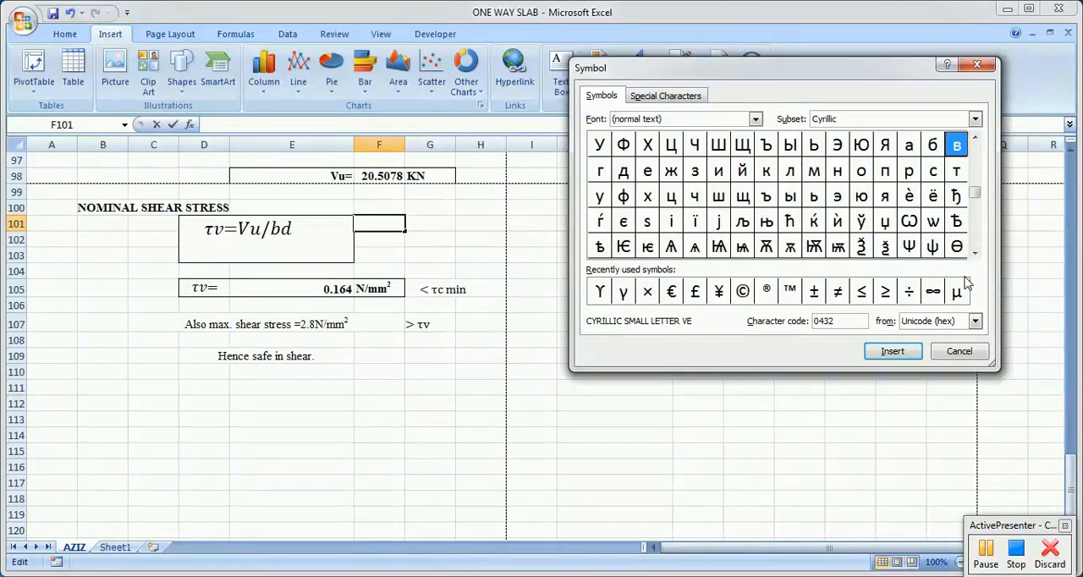
left_click(975, 253)
left_click(975, 253)
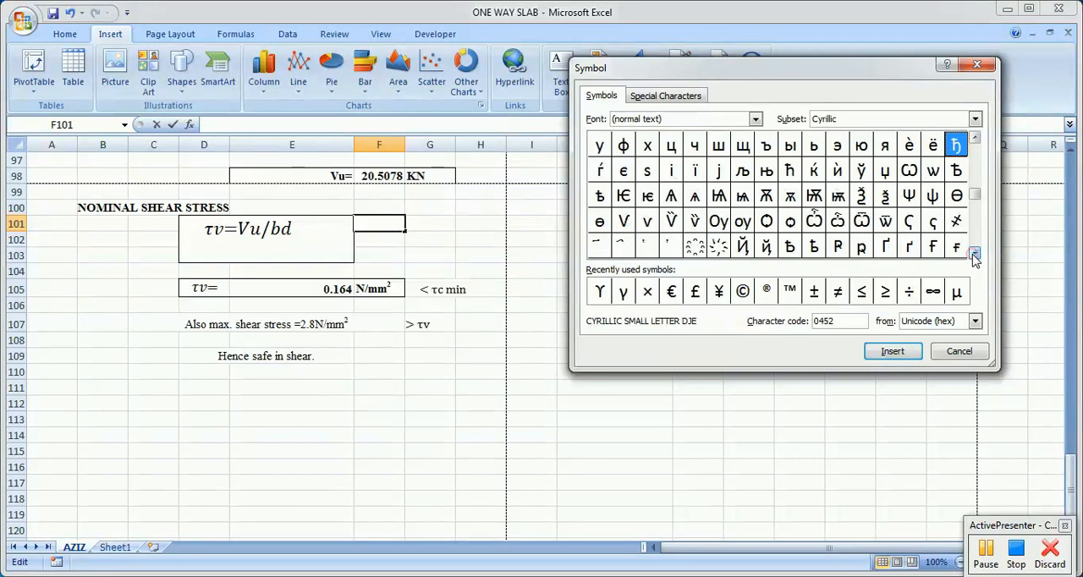
left_click(975, 255)
left_click(975, 255)
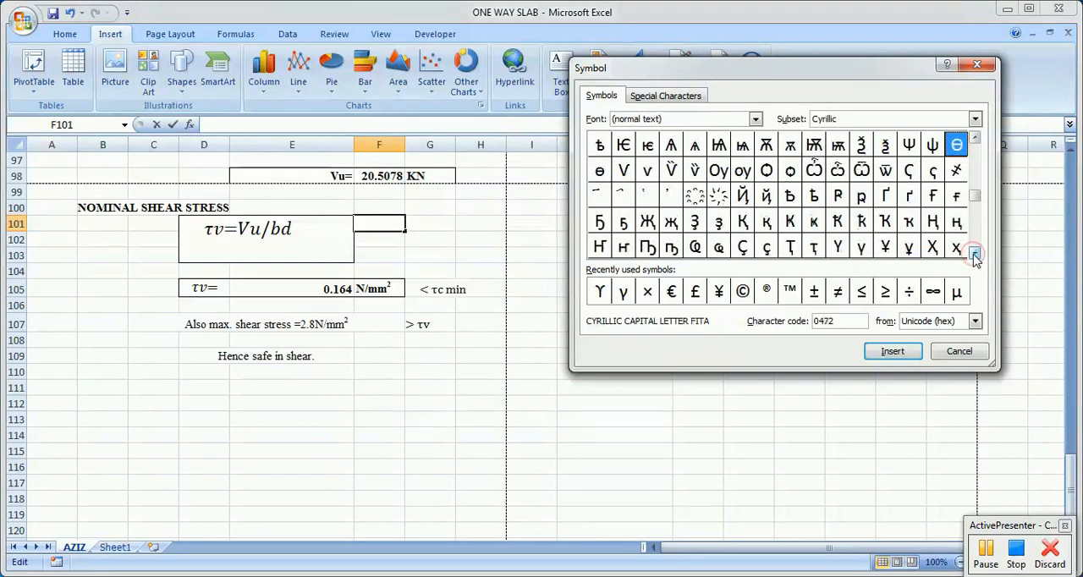
left_click(974, 254)
left_click(975, 255)
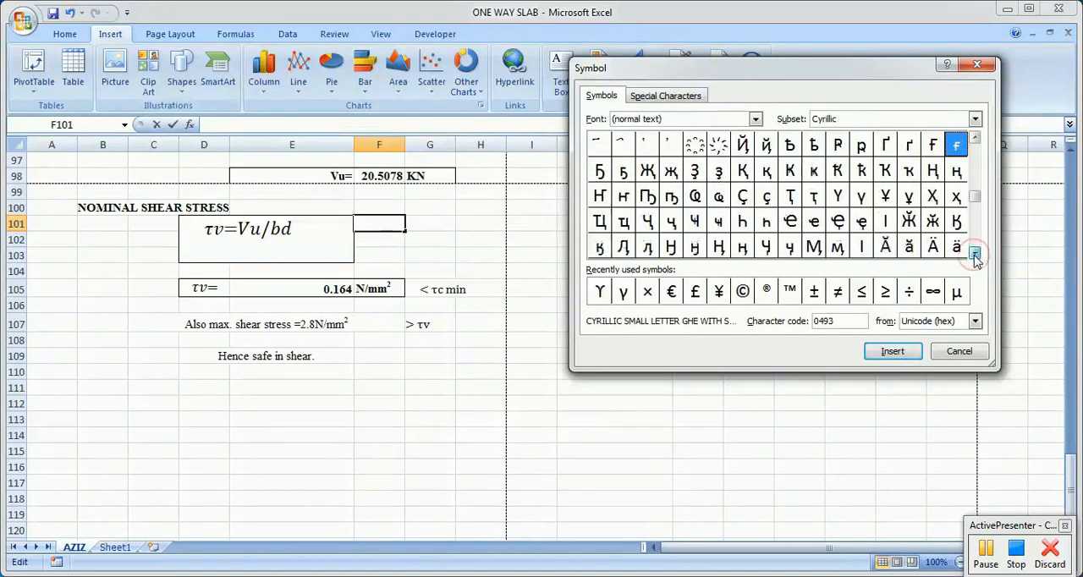
left_click(974, 255)
left_click(975, 255)
left_click(975, 255)
left_click(975, 254)
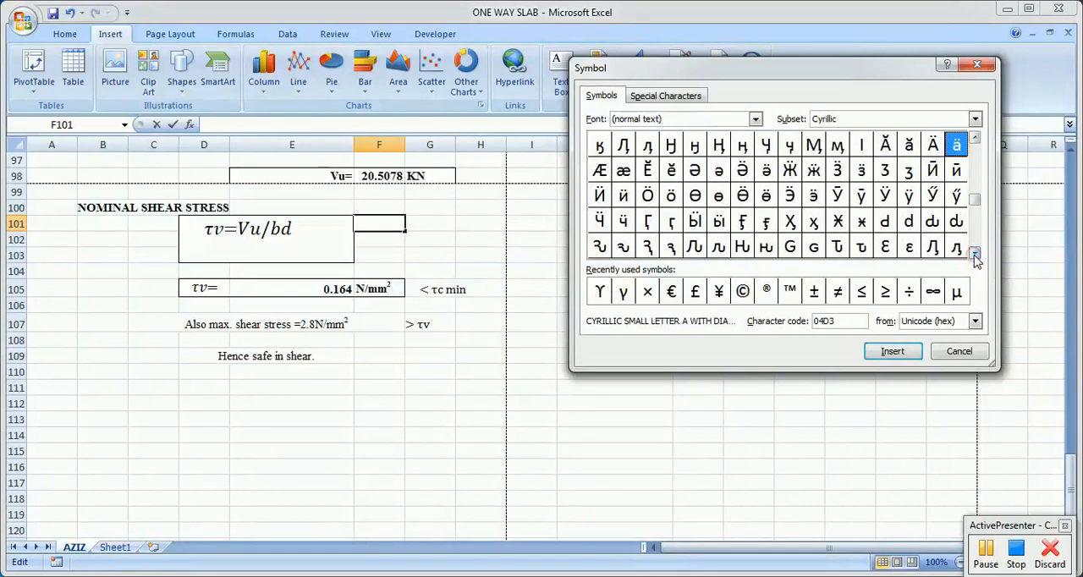
left_click_drag(975, 203, 977, 161)
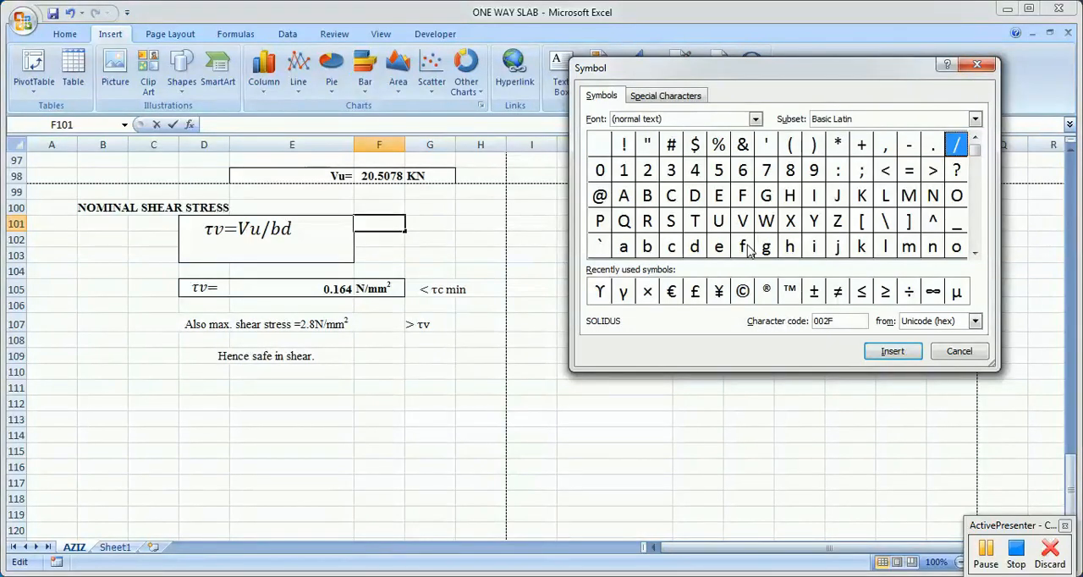
Step: Look through the IPA Extensions characters for the shear stress symbol and close the Symbol dialog without inserting one
left_click_drag(976, 152, 978, 173)
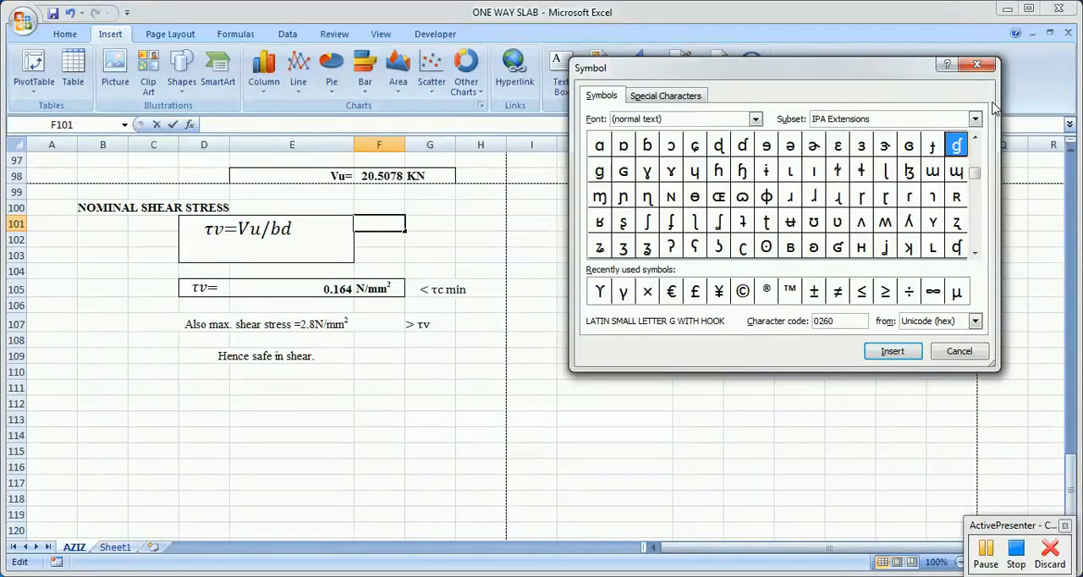
left_click(978, 66)
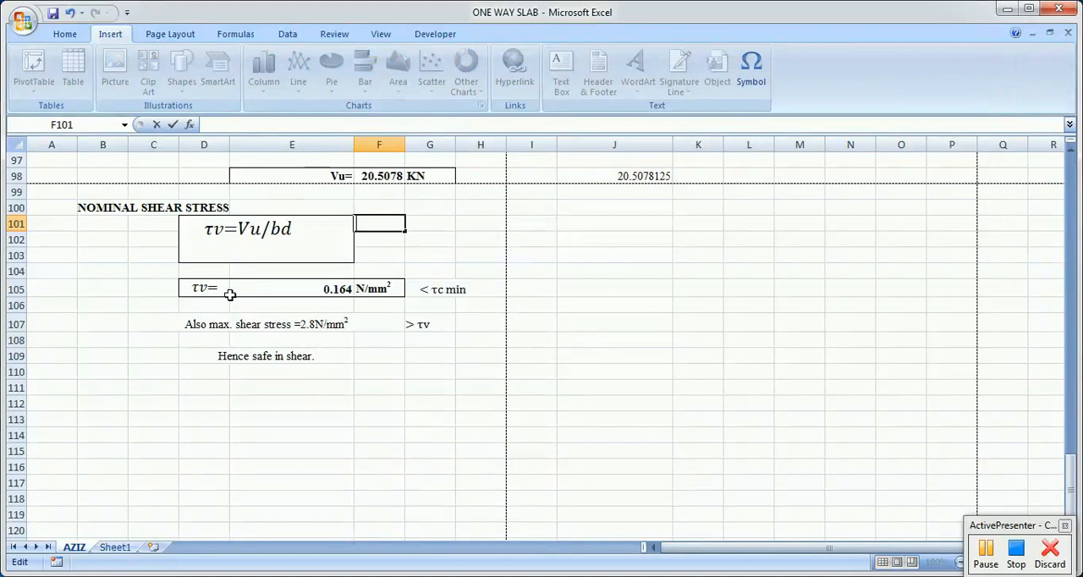
Step: Compare the nominal shear stress formula in E105 with the adjacent τc min condition and the maximum shear stress check
left_click(338, 293)
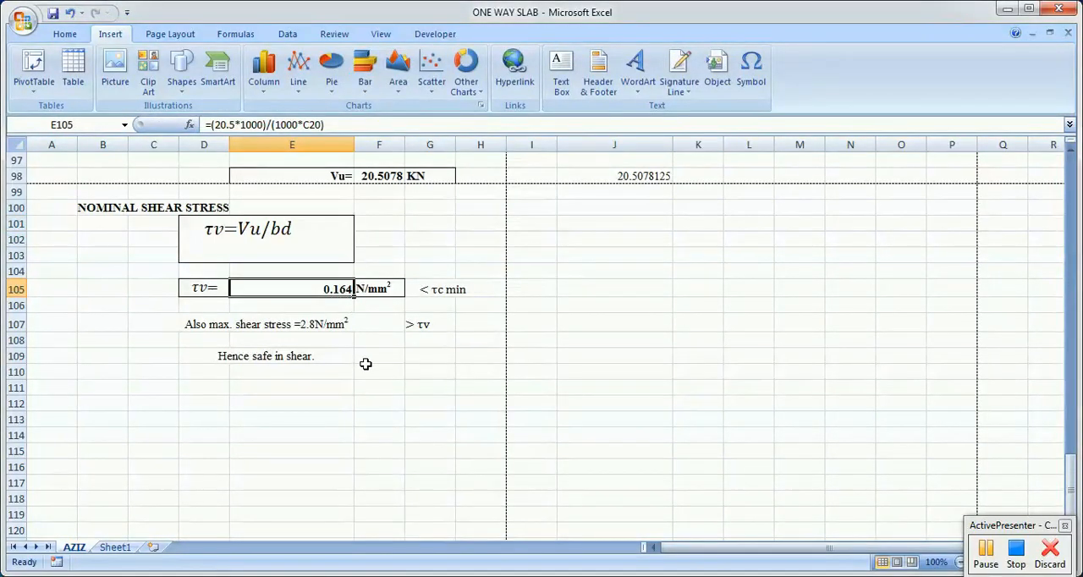
left_click(453, 287)
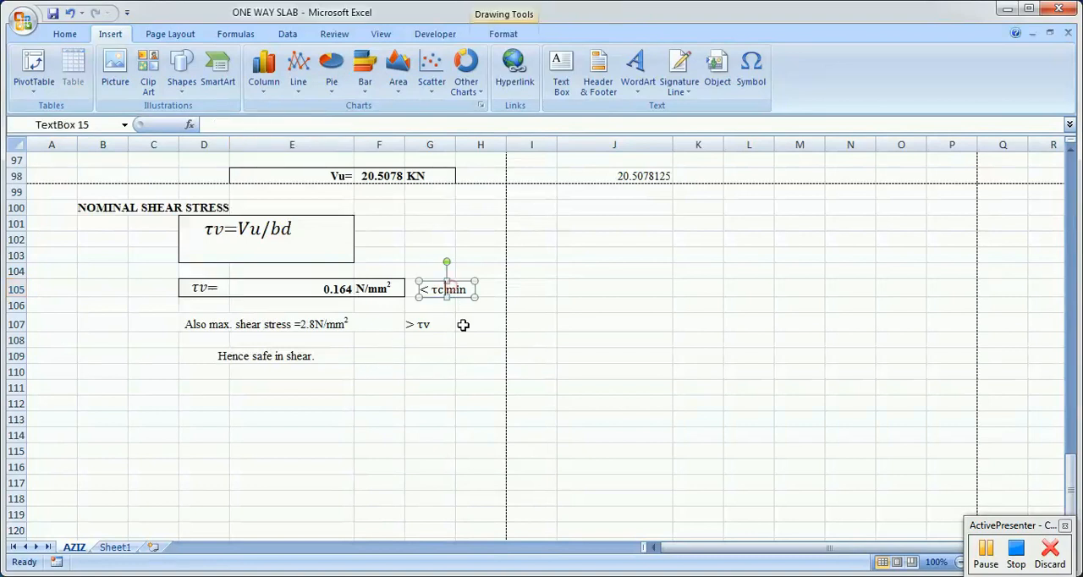
left_click(461, 337)
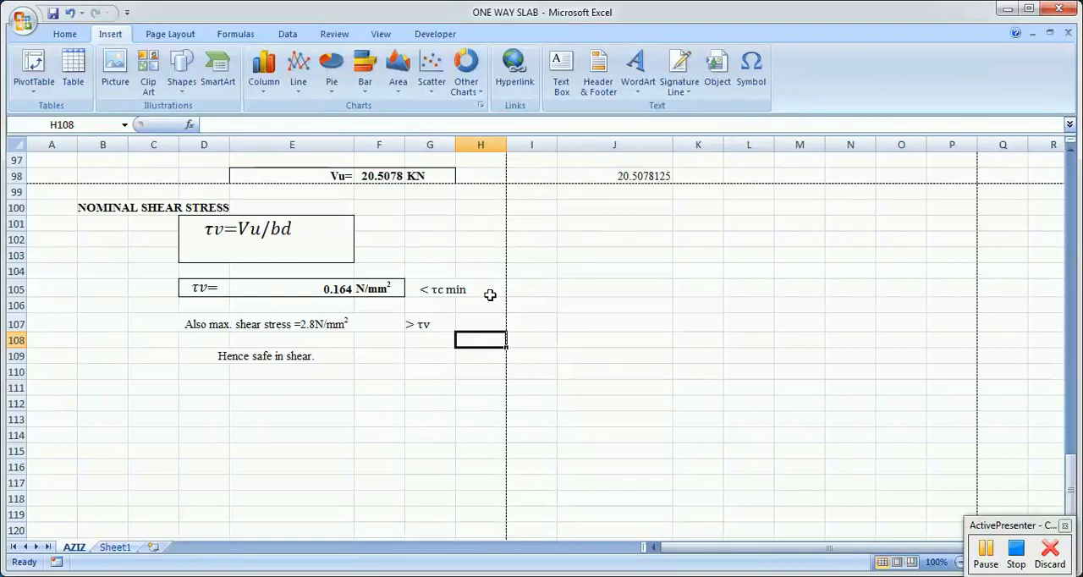
left_click(464, 289)
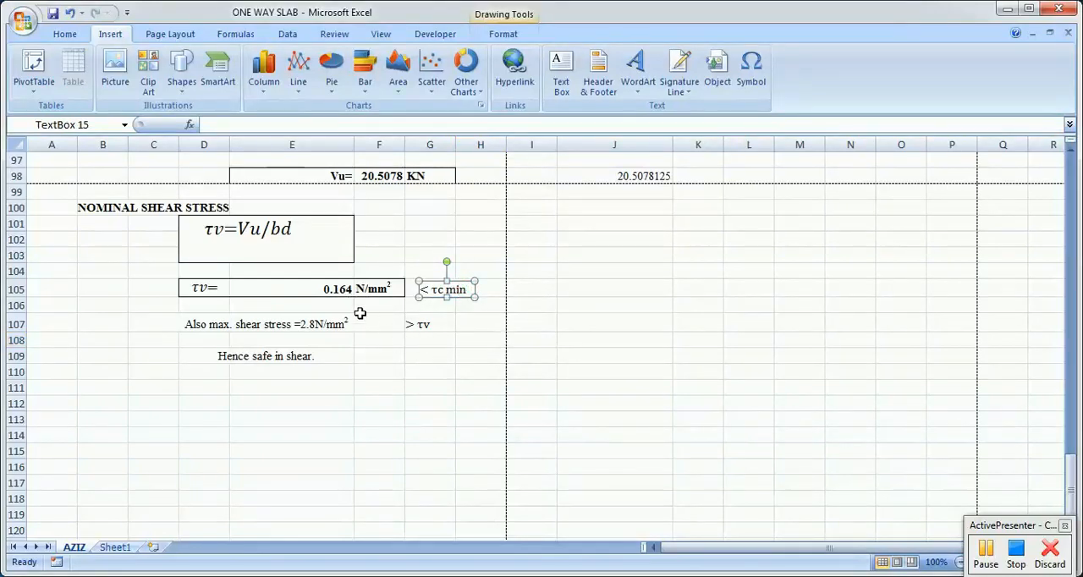
left_click(332, 289)
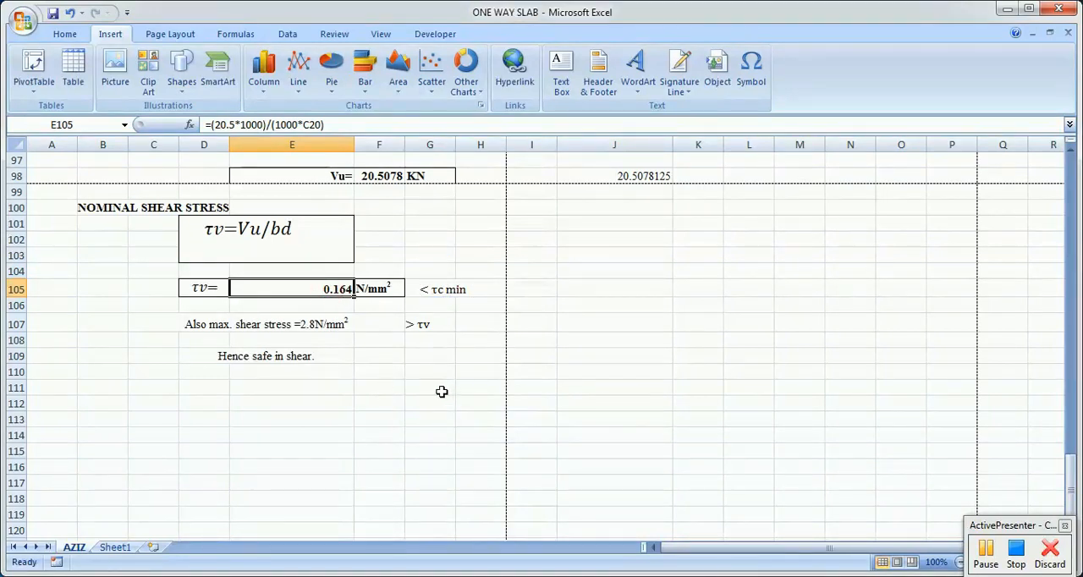
Step: Review the worksheet from the distribution steel section back to the given data, trial section and effective span calculations
scroll(457, 390, "down", 4)
scroll(449, 386, "up", 20)
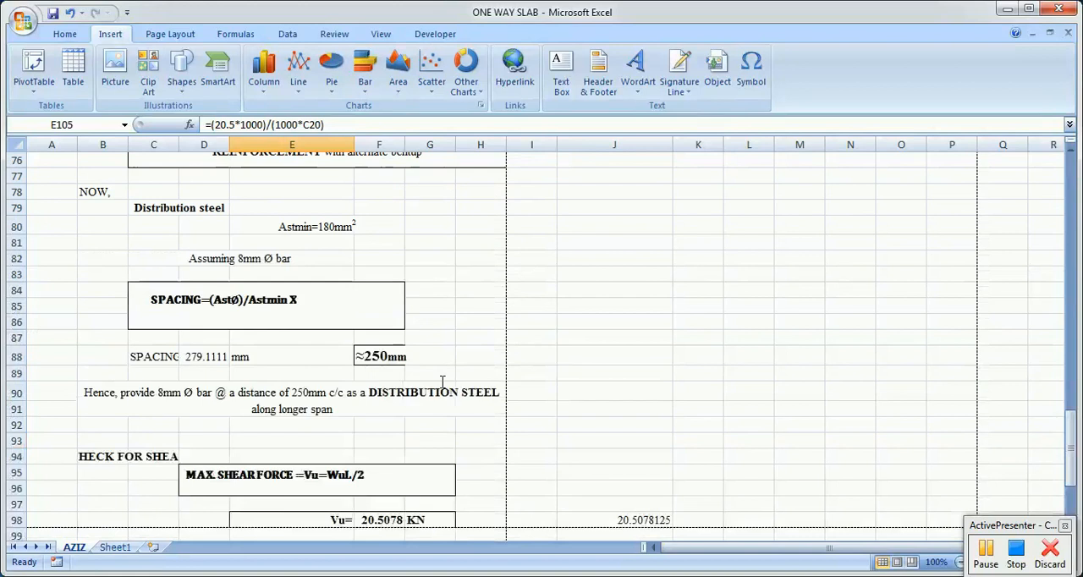
scroll(431, 371, "up", 7)
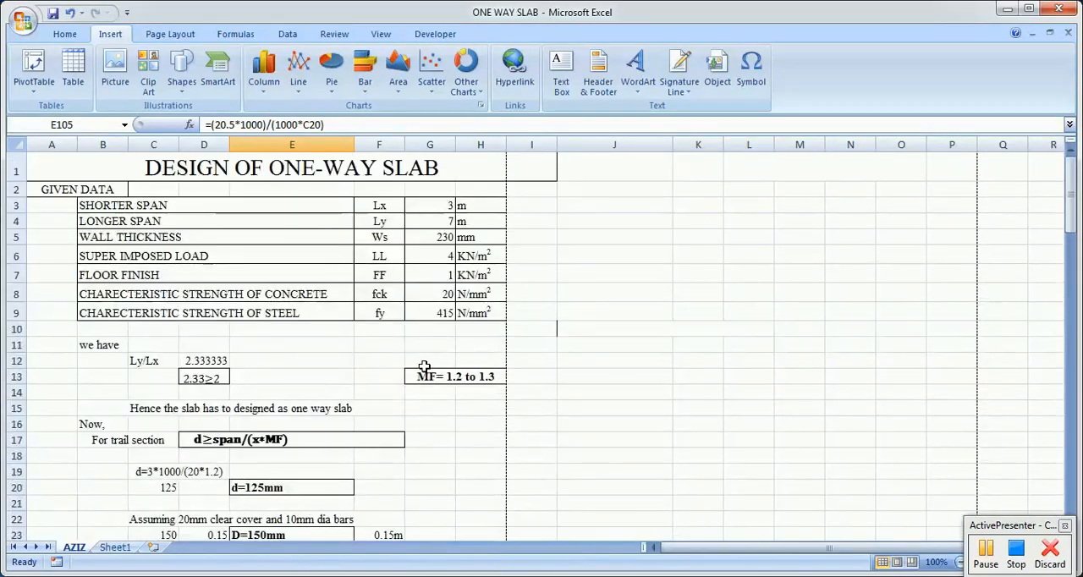
left_click(609, 300)
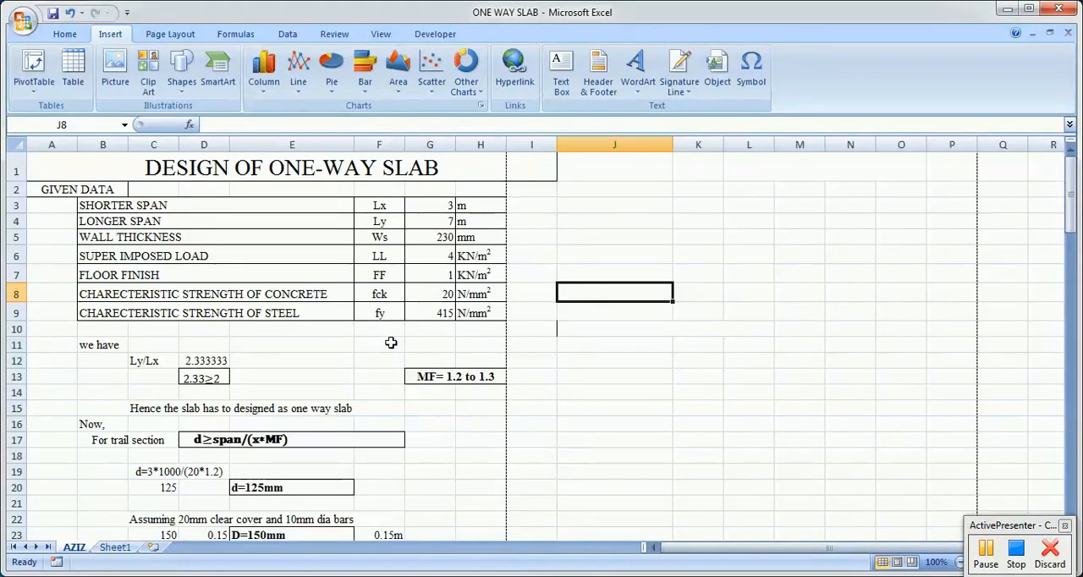
scroll(436, 352, "down", 4)
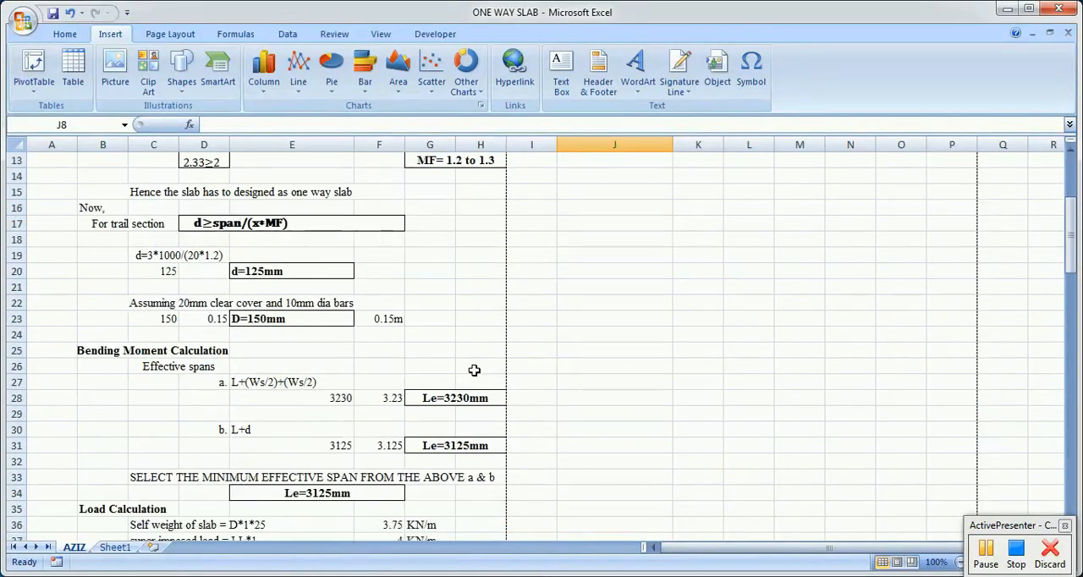